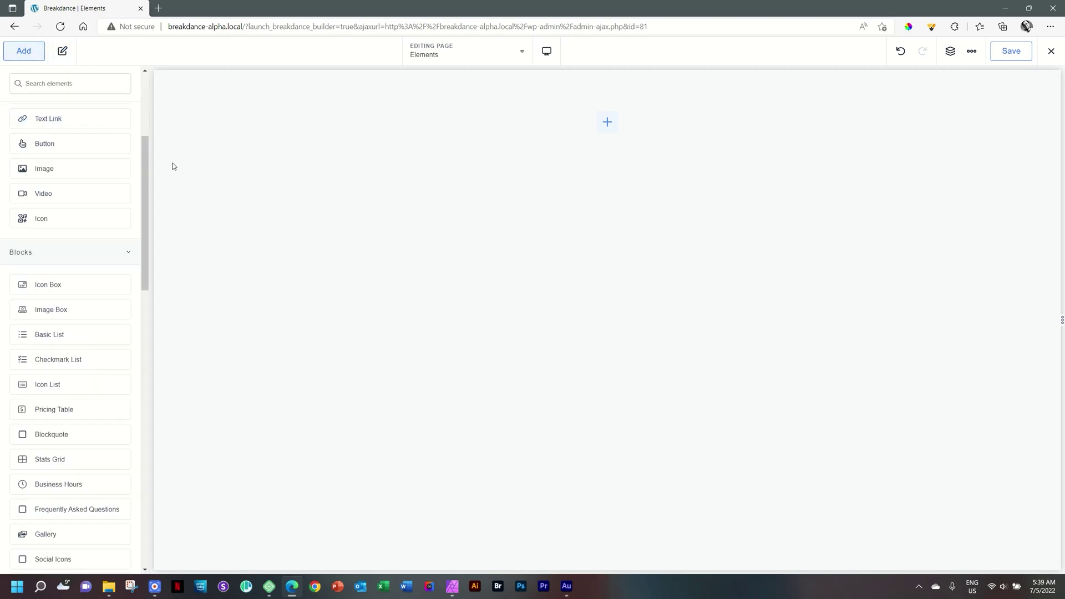
Start adding a first element to the blank page from the canvas + Add panel.
drag(146, 183, 139, 105)
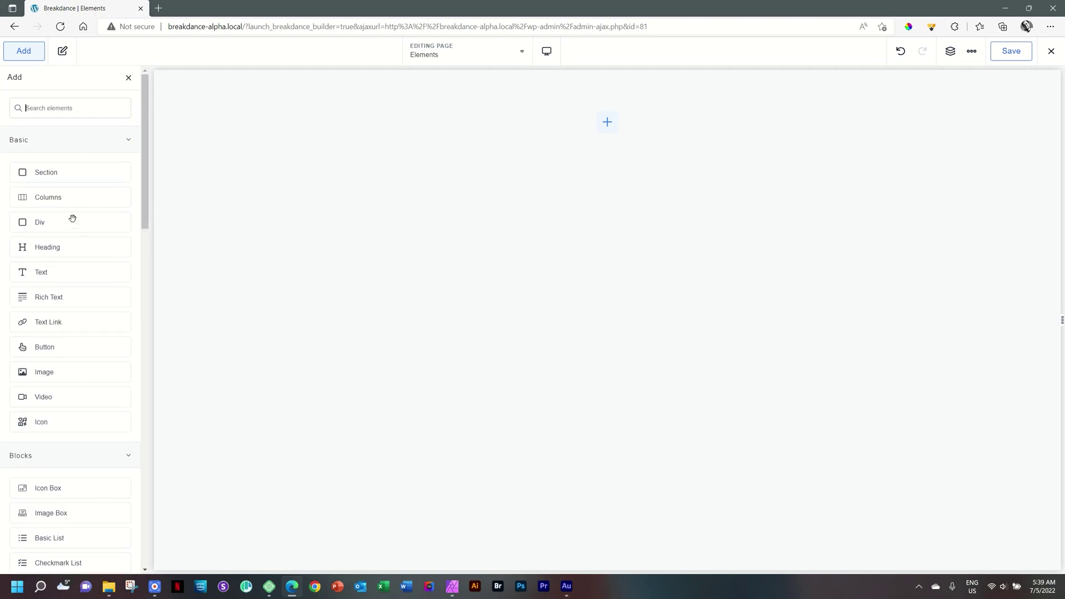
drag(149, 161, 149, 256)
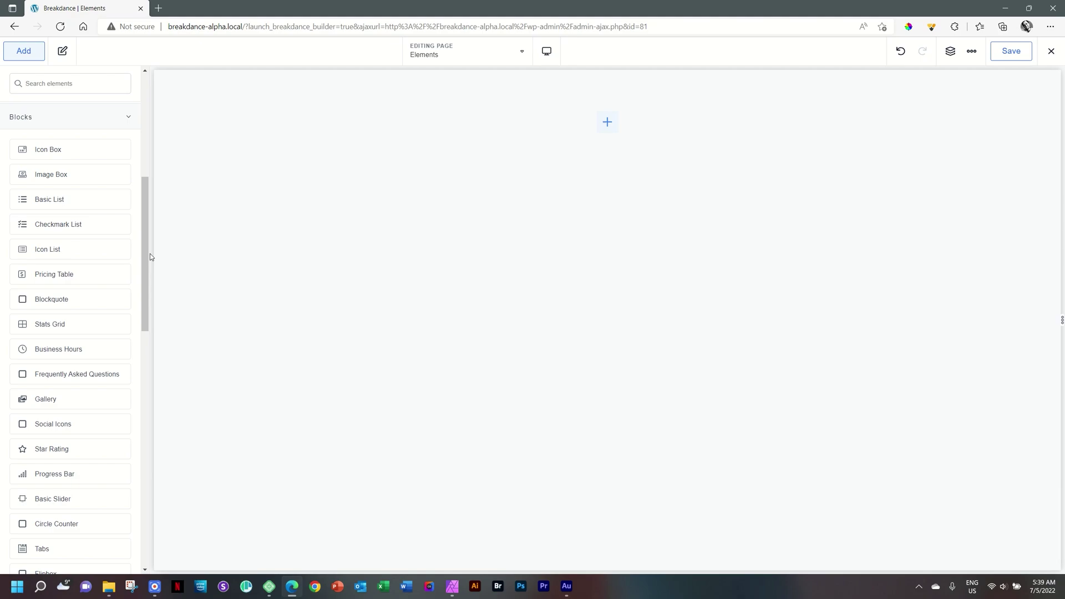
mouse_move(146, 191)
mouse_down()
mouse_move(152, 83)
mouse_move(152, 177)
mouse_up()
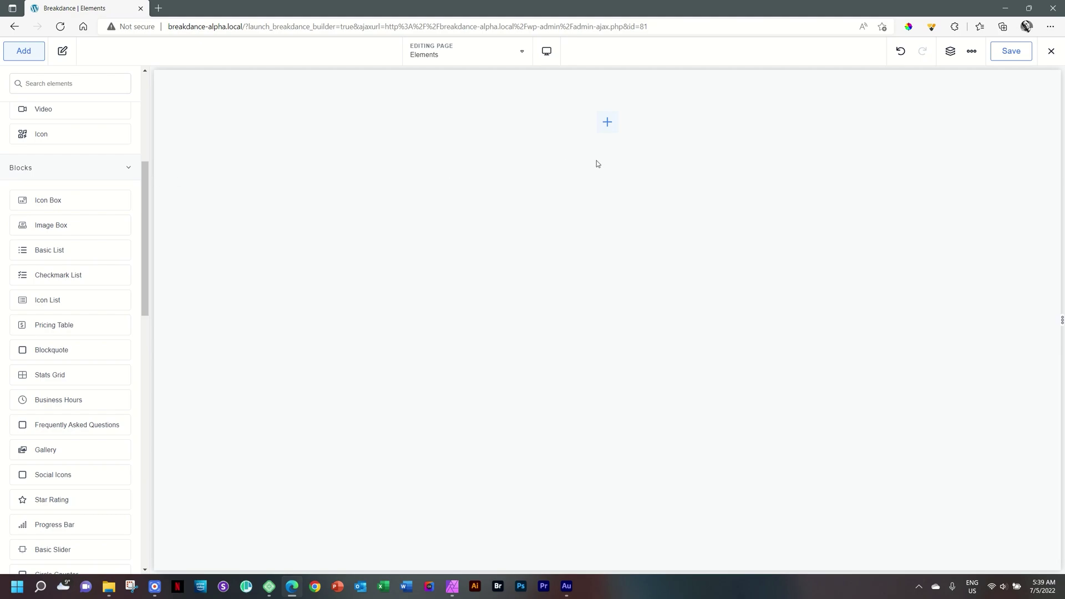
click(608, 125)
scroll(83, 140, up, 5)
Add a section and place a three-equal-columns layout inside it.
click(64, 180)
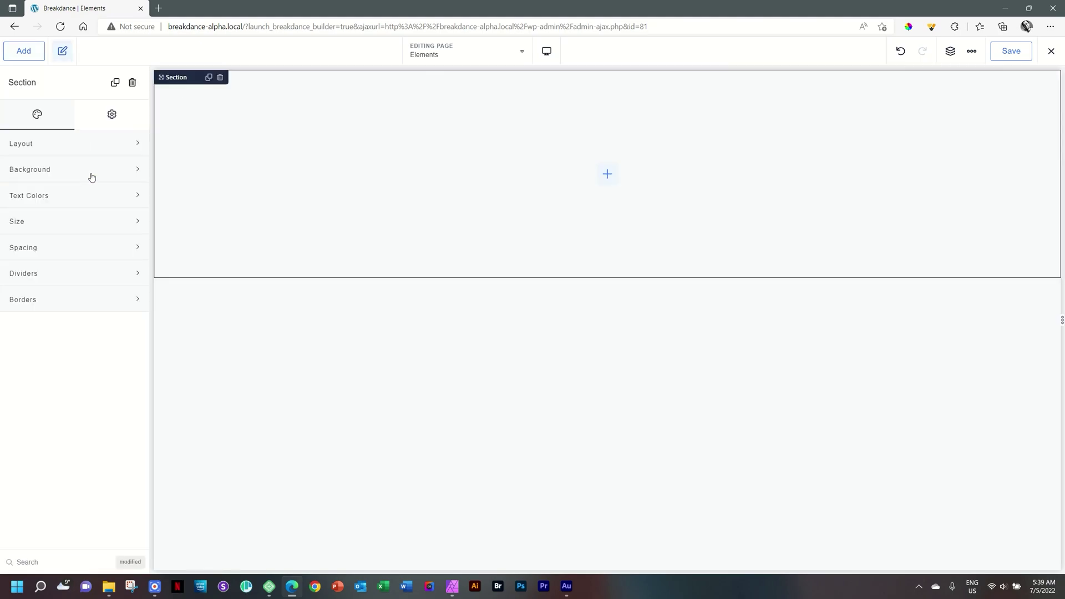
click(607, 174)
click(71, 200)
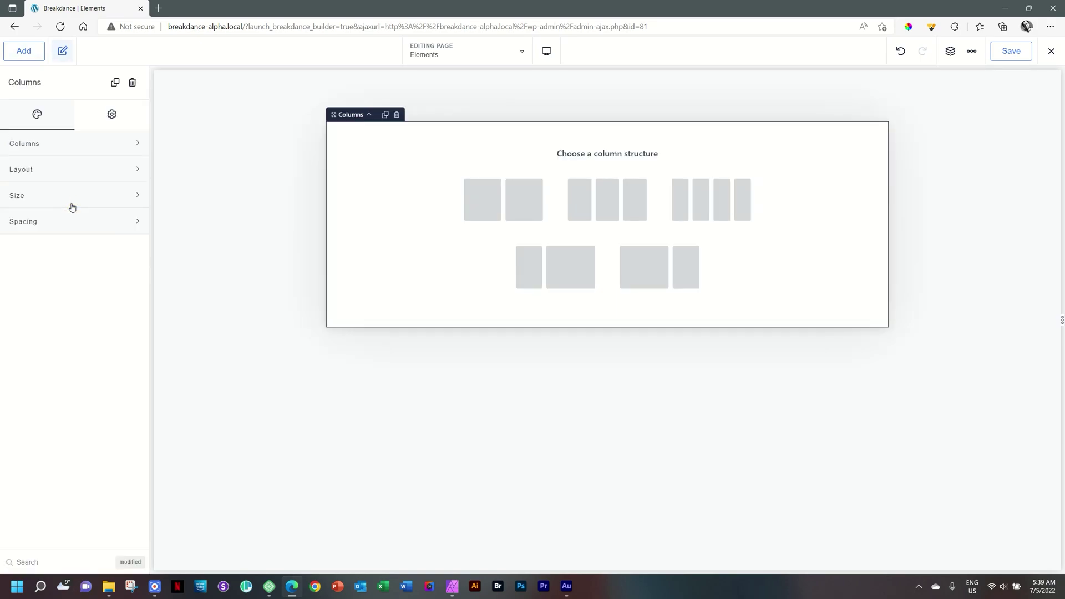
click(609, 197)
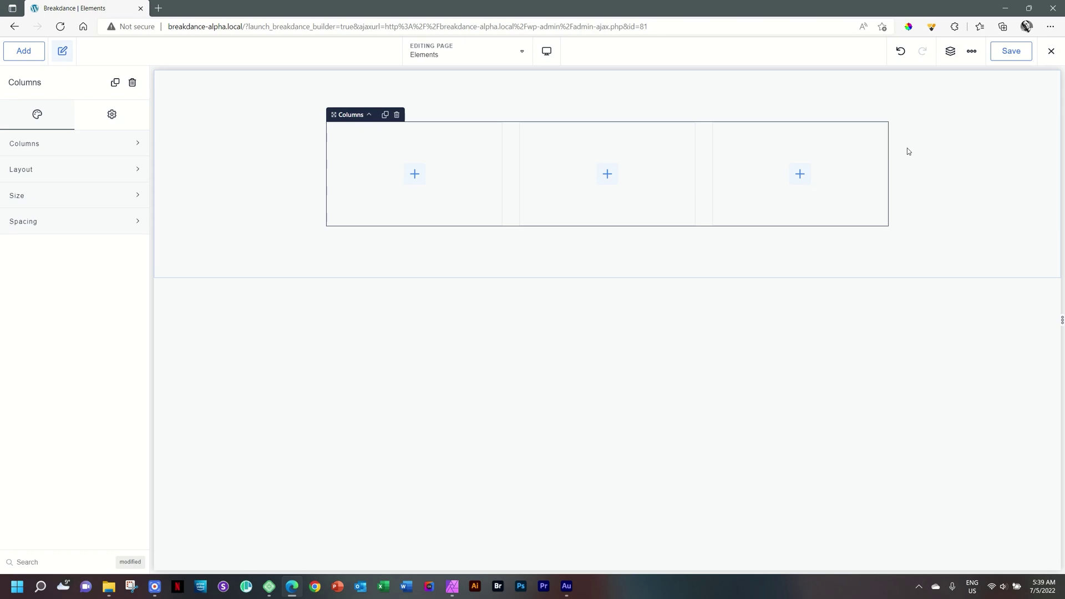
Insert an Icon Box into the first column.
click(420, 176)
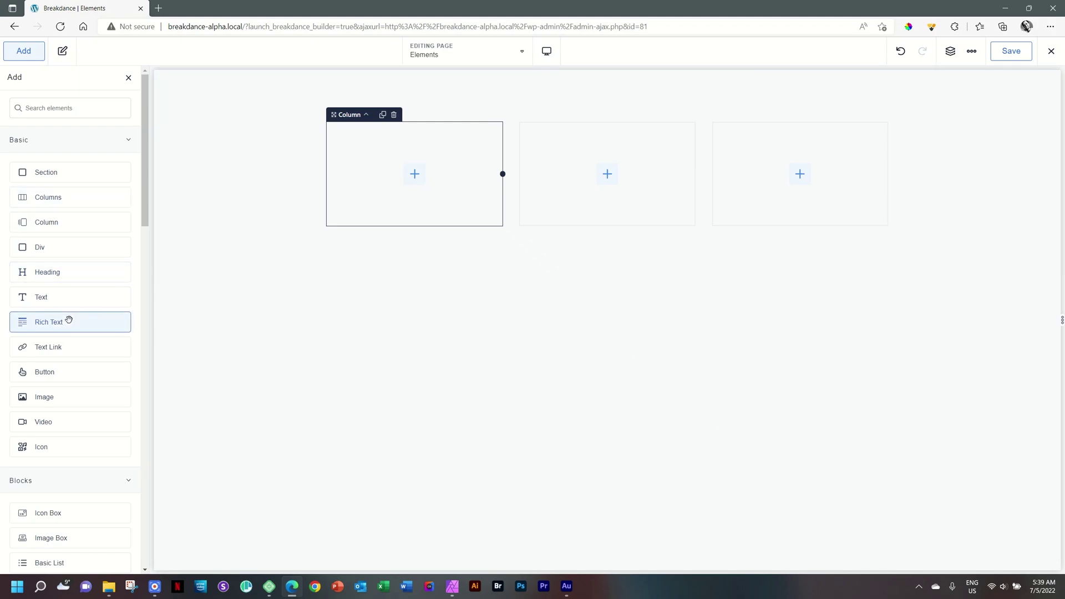
scroll(69, 321, down, 5)
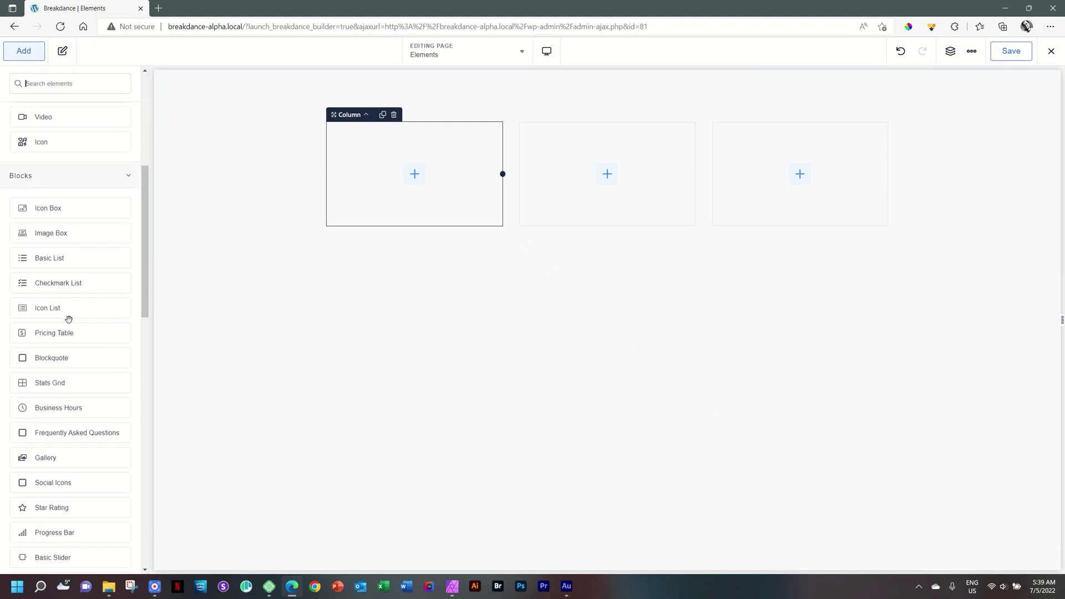
click(60, 213)
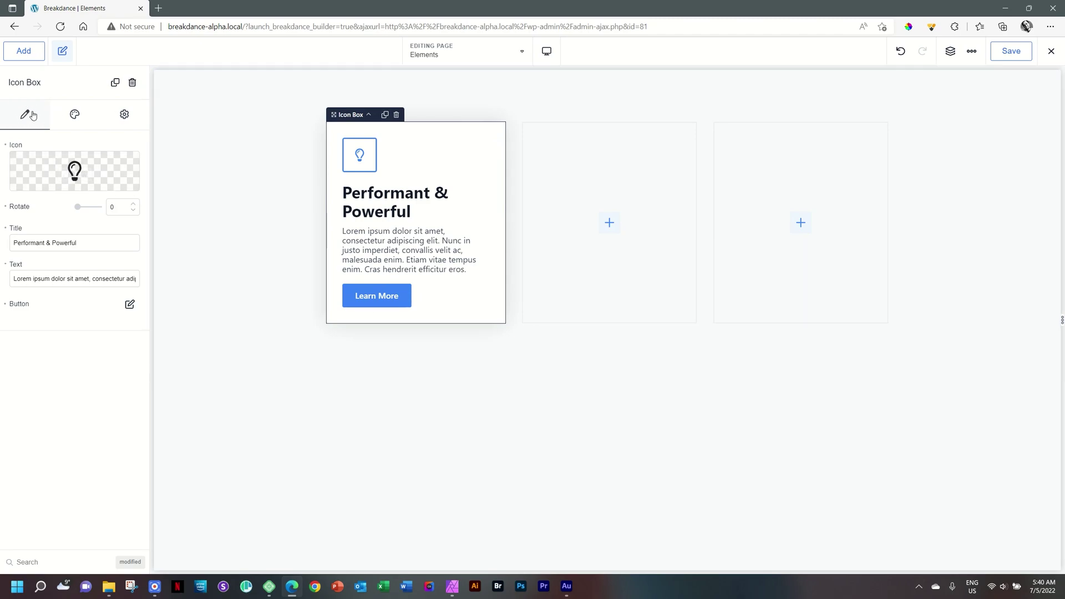
Replace the Icon Box's lightbulb with the bullhorn icon from the IcoMoon Free set.
click(75, 172)
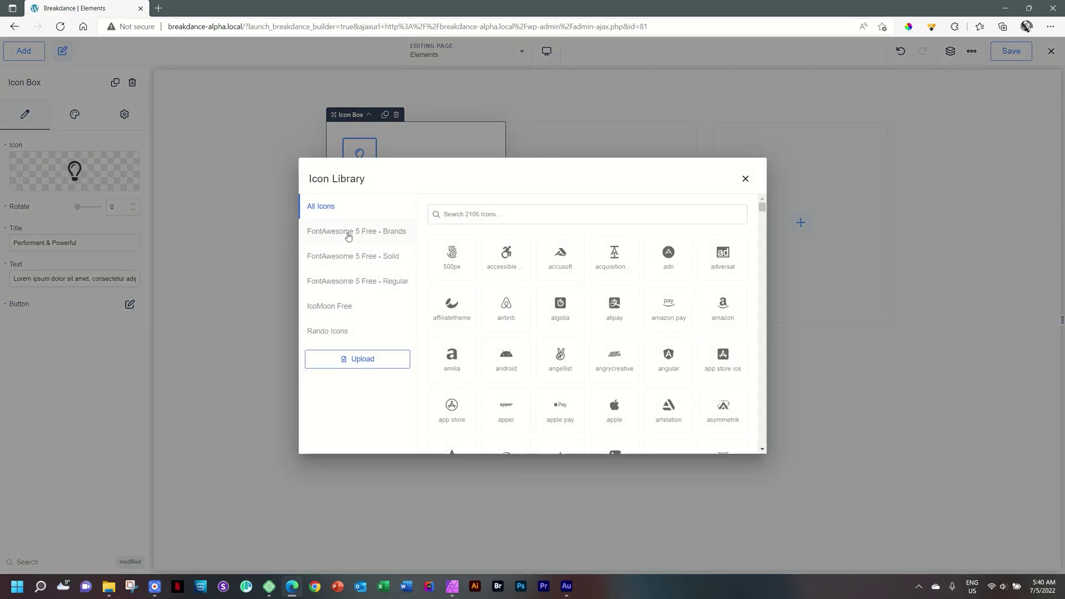
click(358, 307)
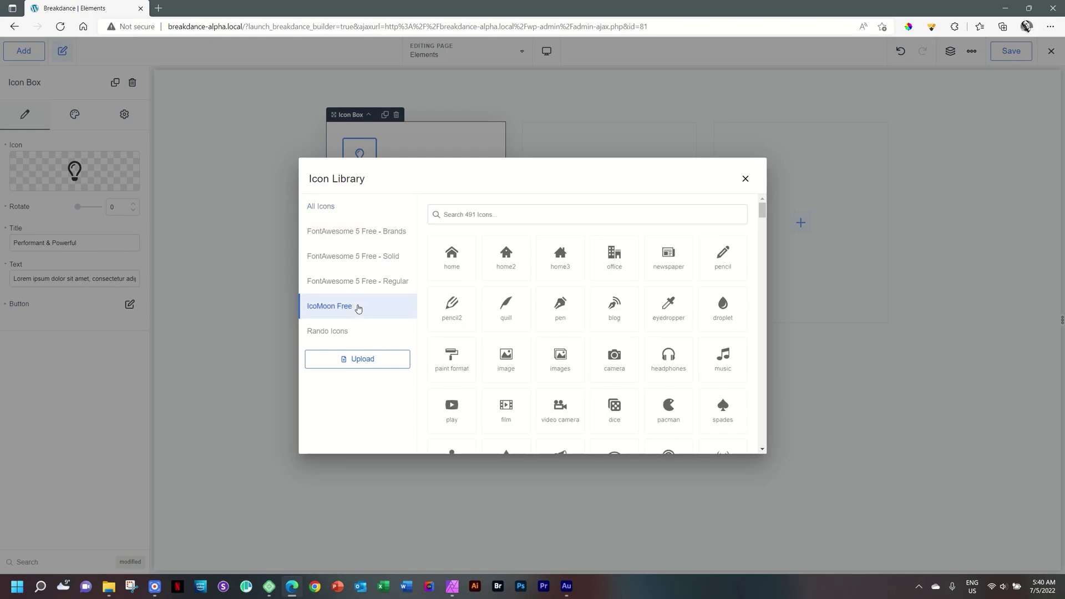
click(340, 332)
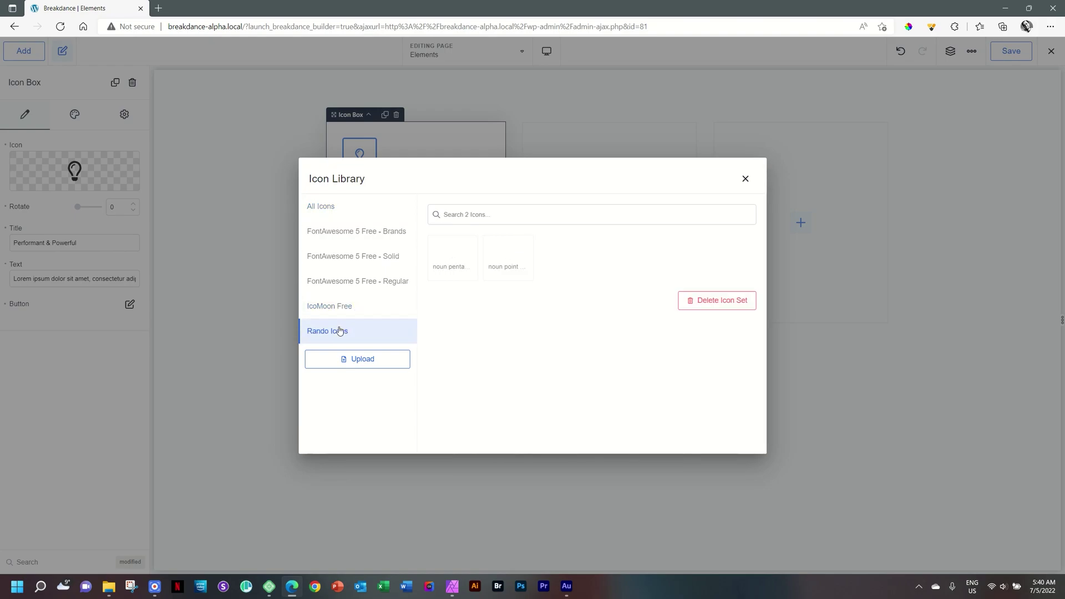
click(349, 304)
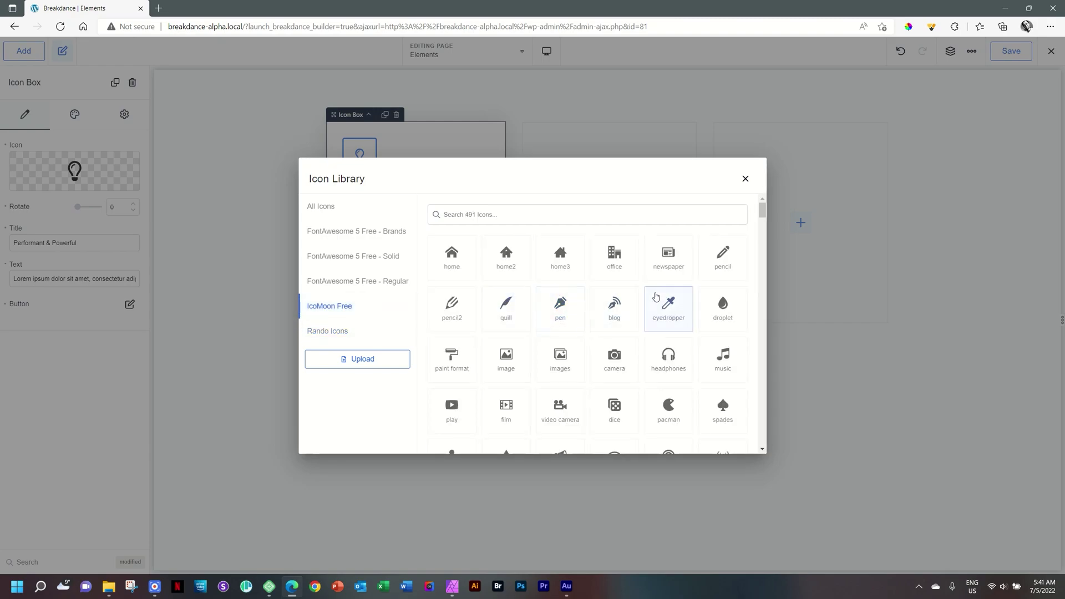
scroll(659, 298, down, 1)
scroll(659, 298, down, 2)
scroll(659, 298, up, 3)
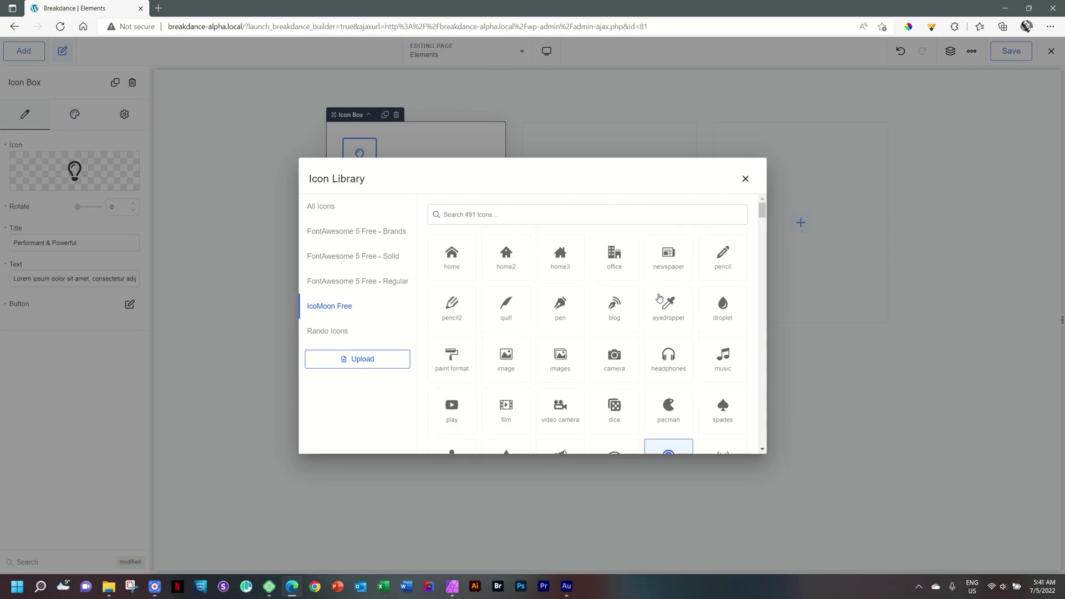
scroll(659, 298, down, 3)
click(572, 304)
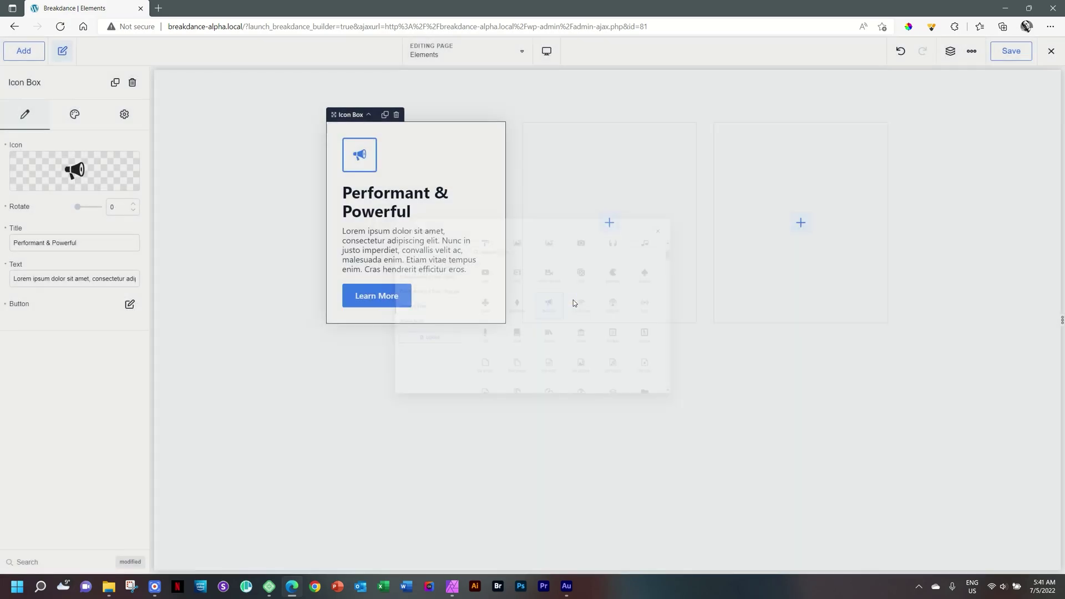
Retitle the icon box 'Big News Coming'.
mouse_move(77, 207)
mouse_down()
mouse_move(102, 209)
mouse_move(65, 209)
mouse_up()
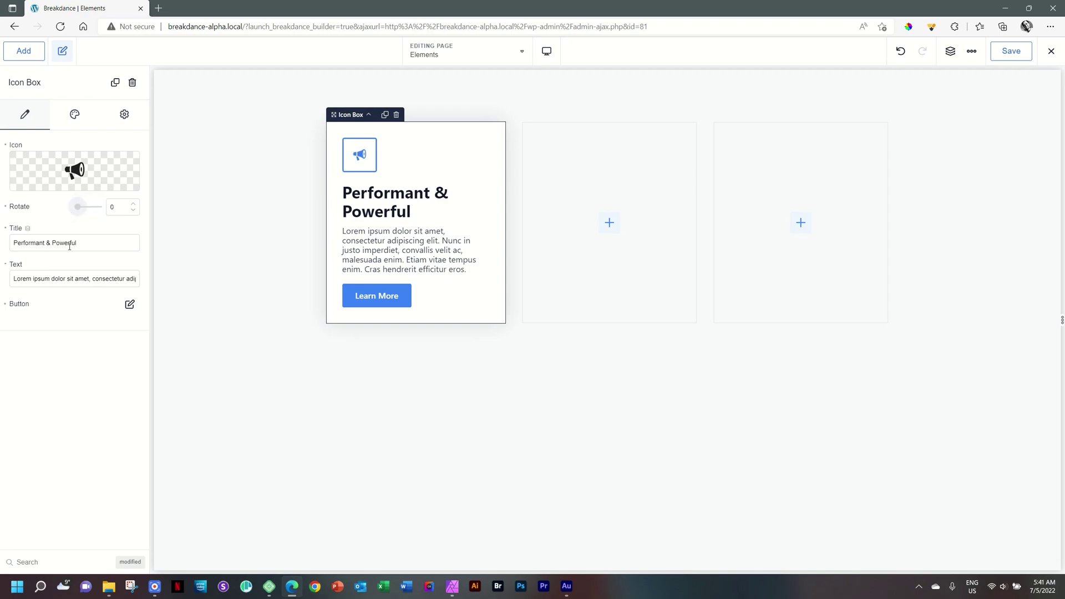
drag(86, 245, 2, 242)
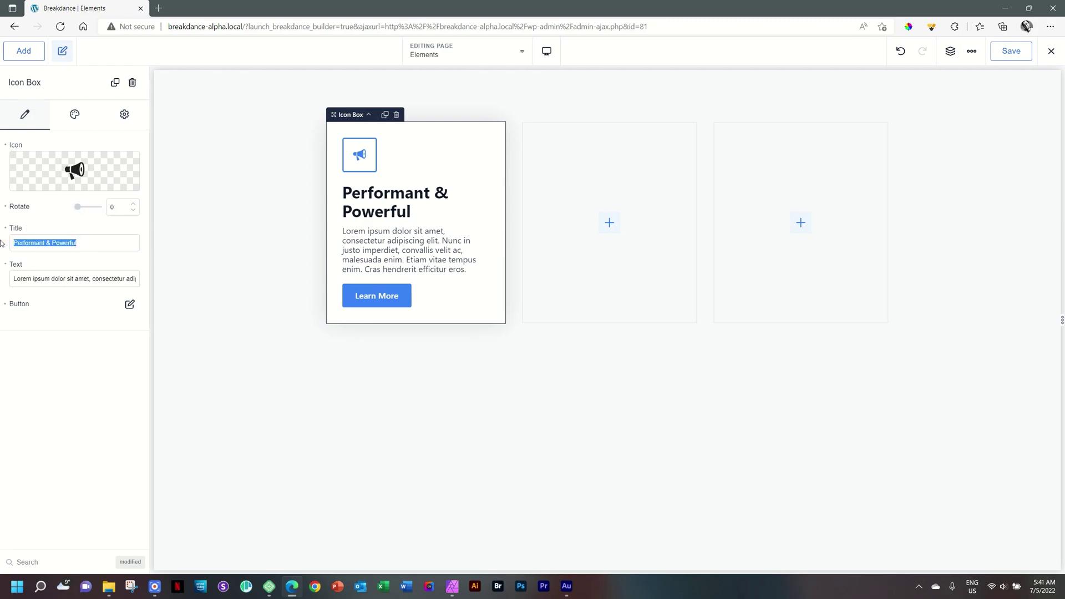
text(Big News Co)
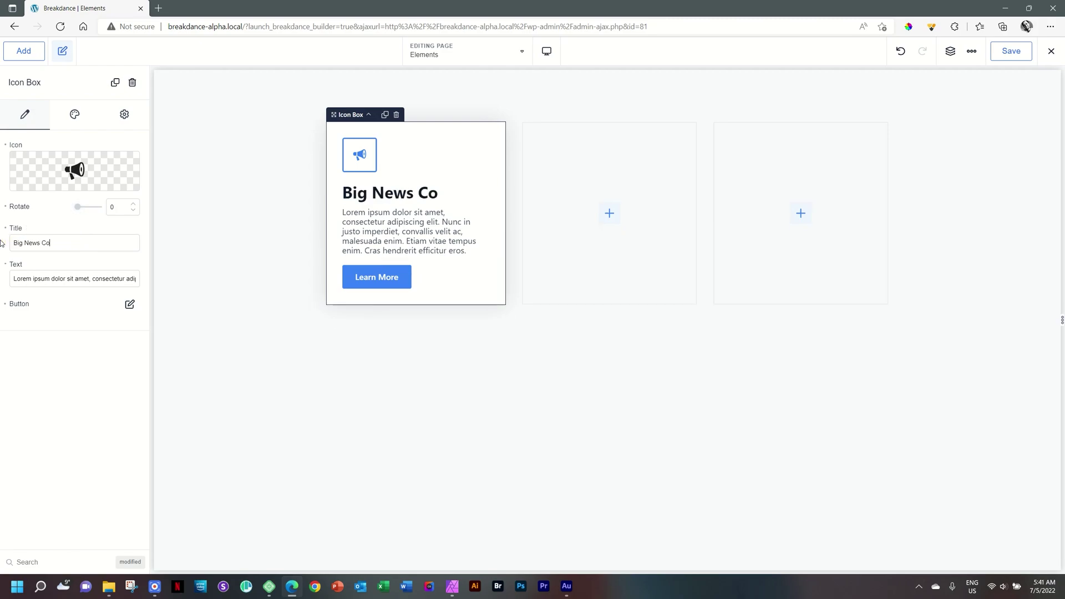
text(ming)
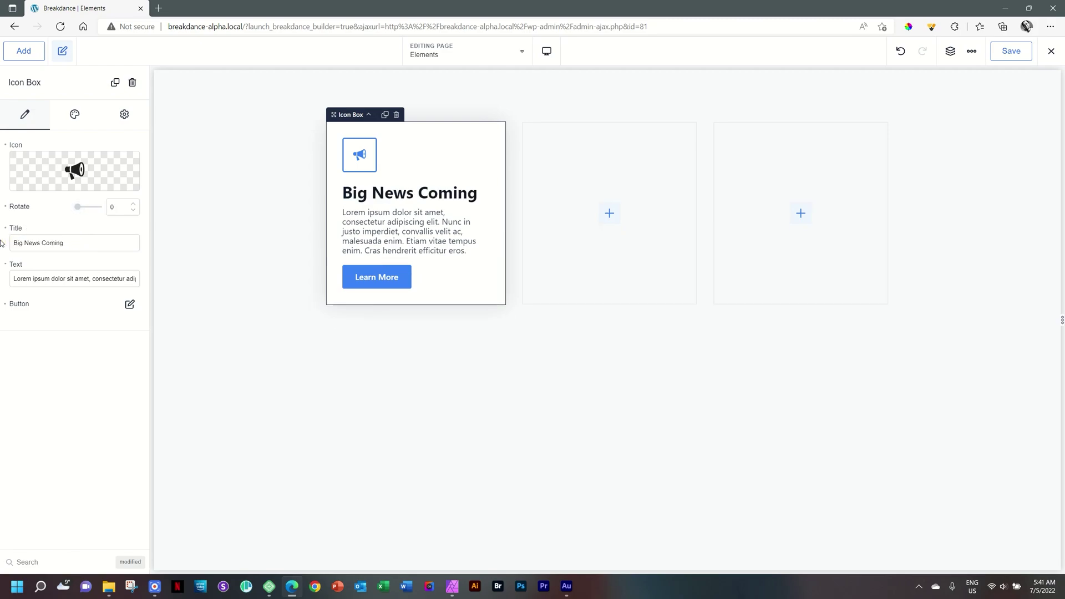
triple_click(51, 278)
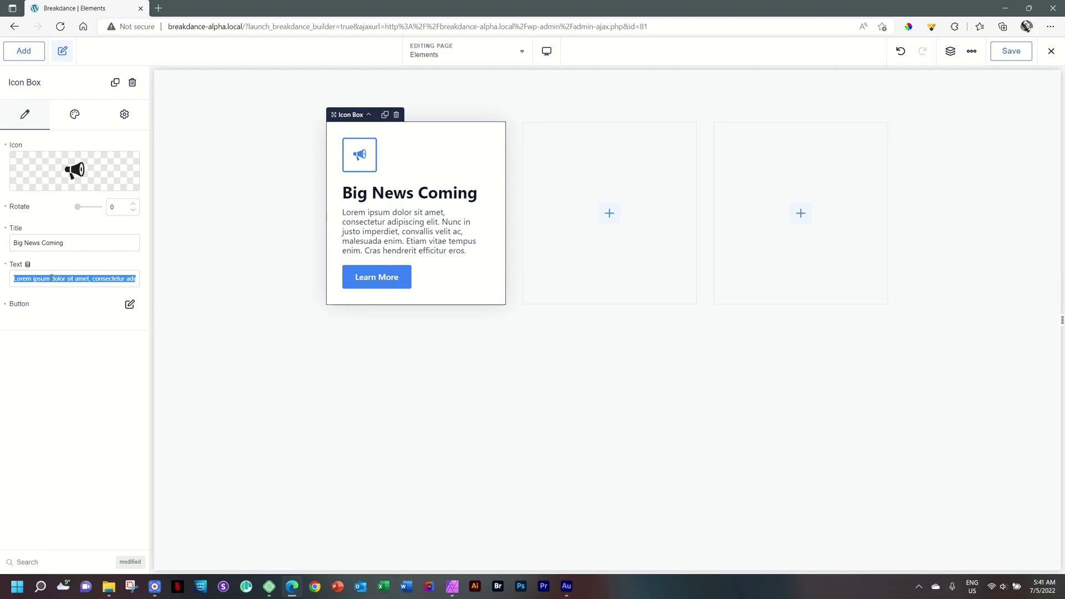
Relabel the button 'Be the First To Know', keeping its link type as URL.
click(130, 305)
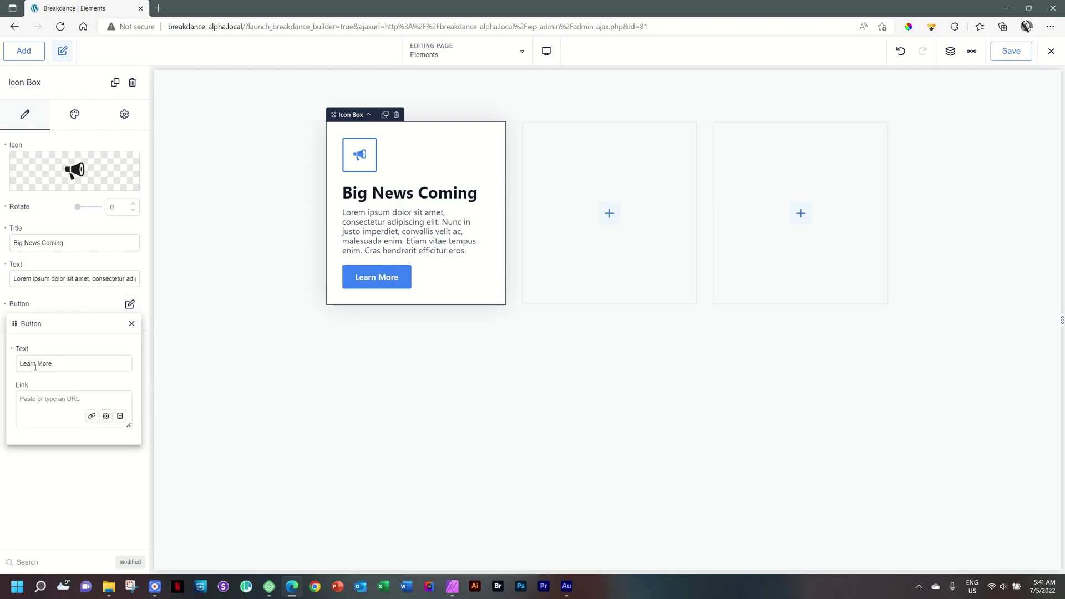
drag(53, 364, 12, 364)
text(Be the First To Know)
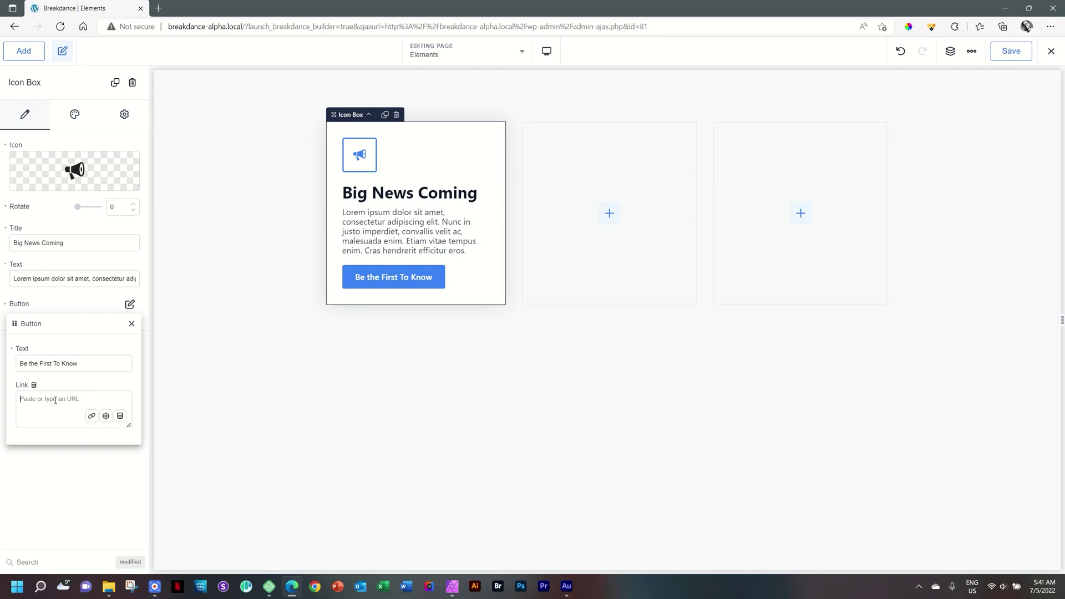
click(131, 324)
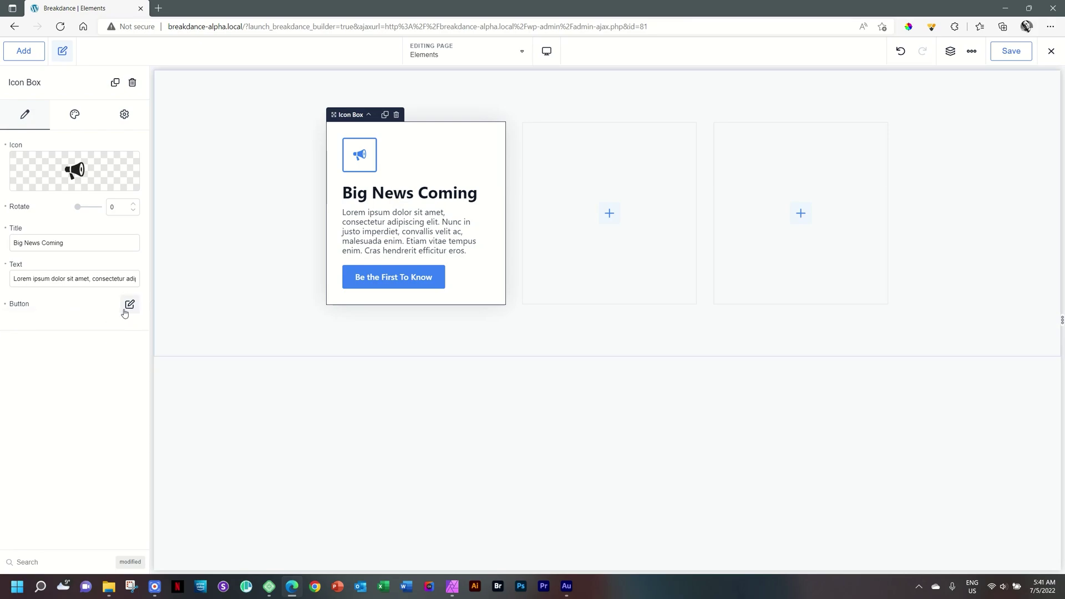
click(129, 306)
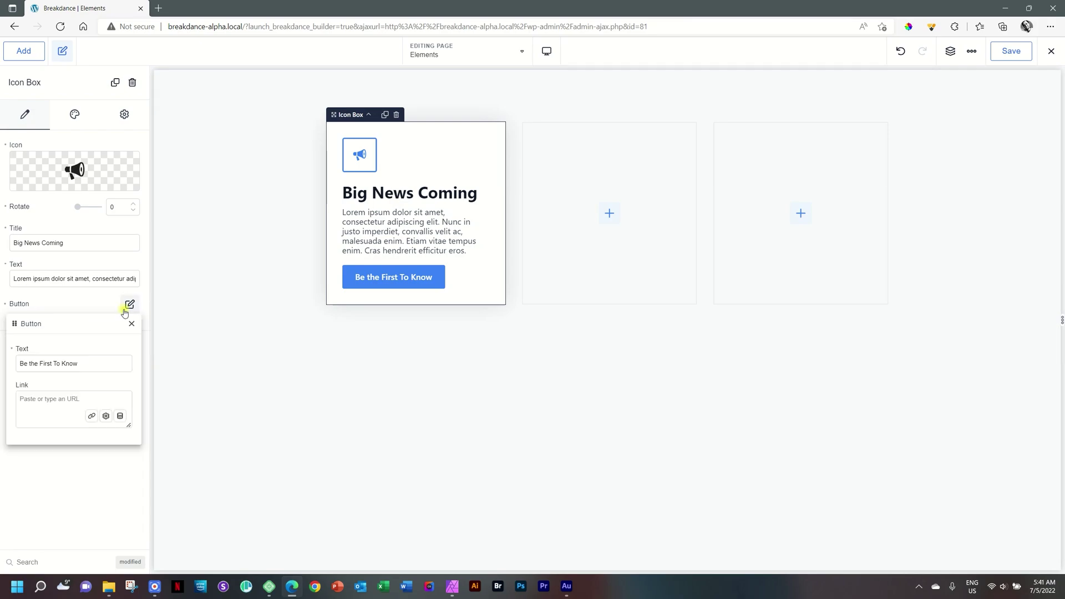
click(106, 417)
click(62, 446)
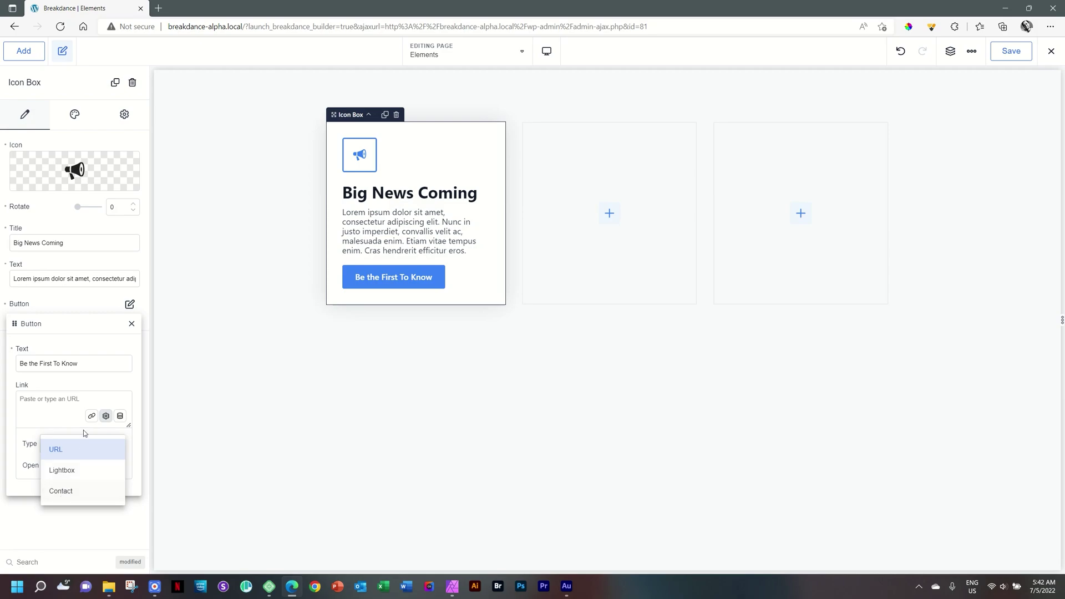
click(85, 434)
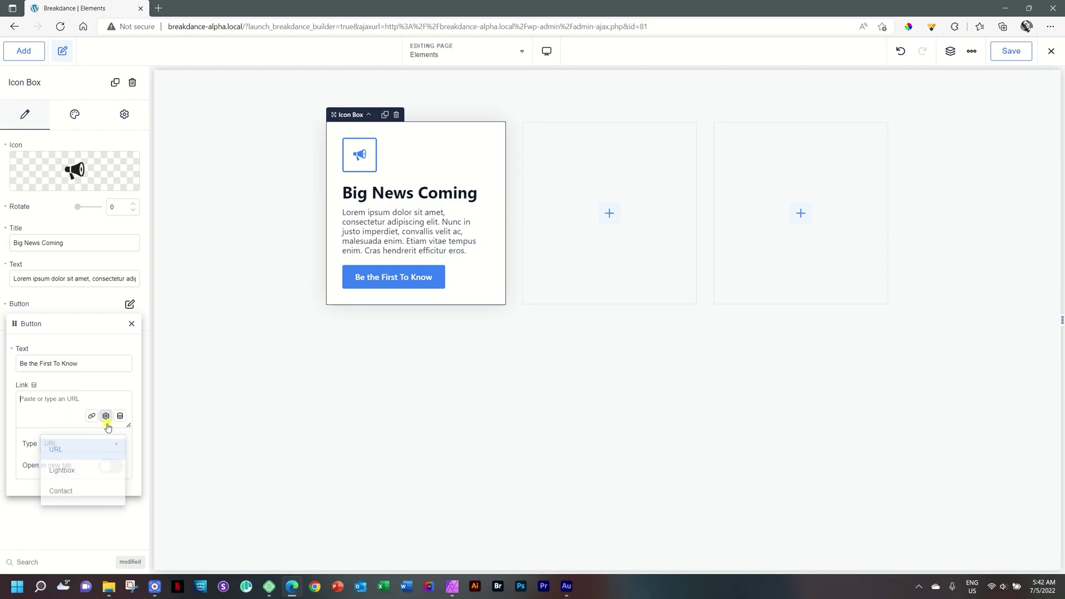
click(128, 327)
click(74, 119)
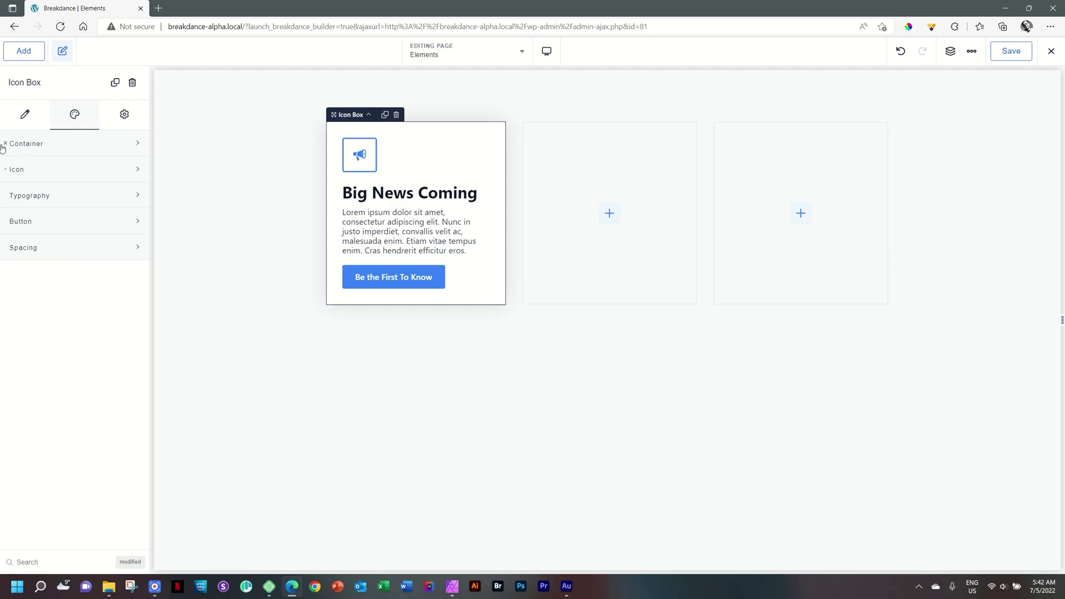
Try center and right alignment in the Container options, leaving content left-aligned.
mouse_move(5, 157)
click(26, 146)
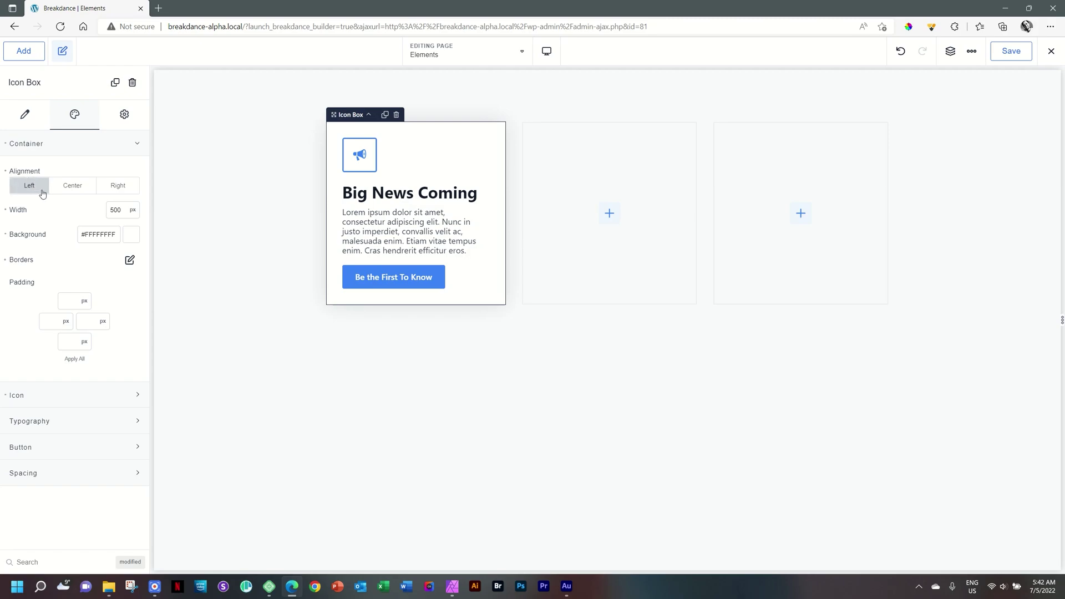
click(77, 187)
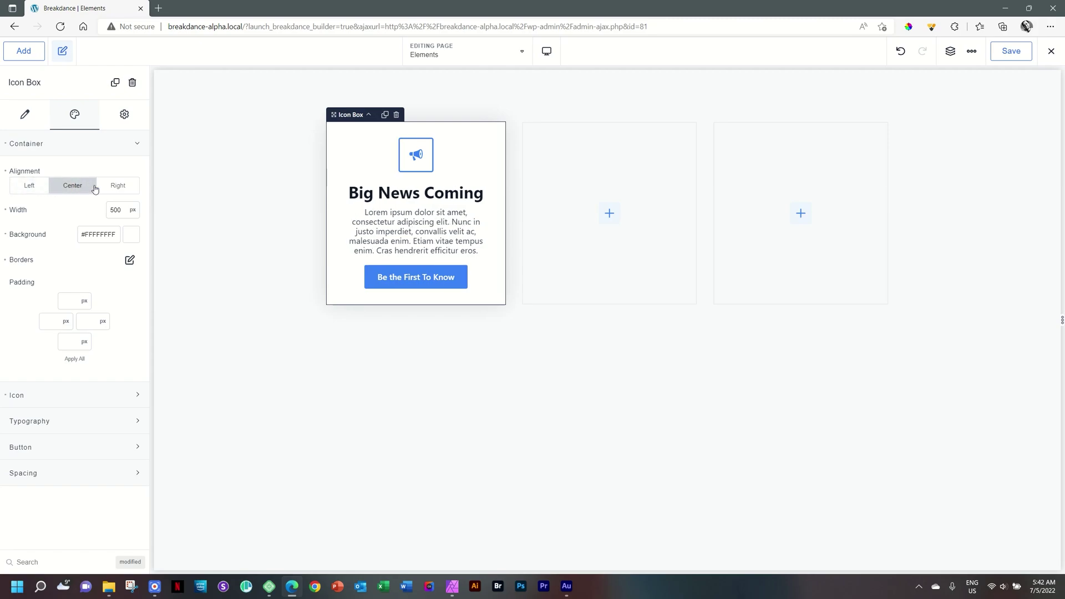
click(119, 188)
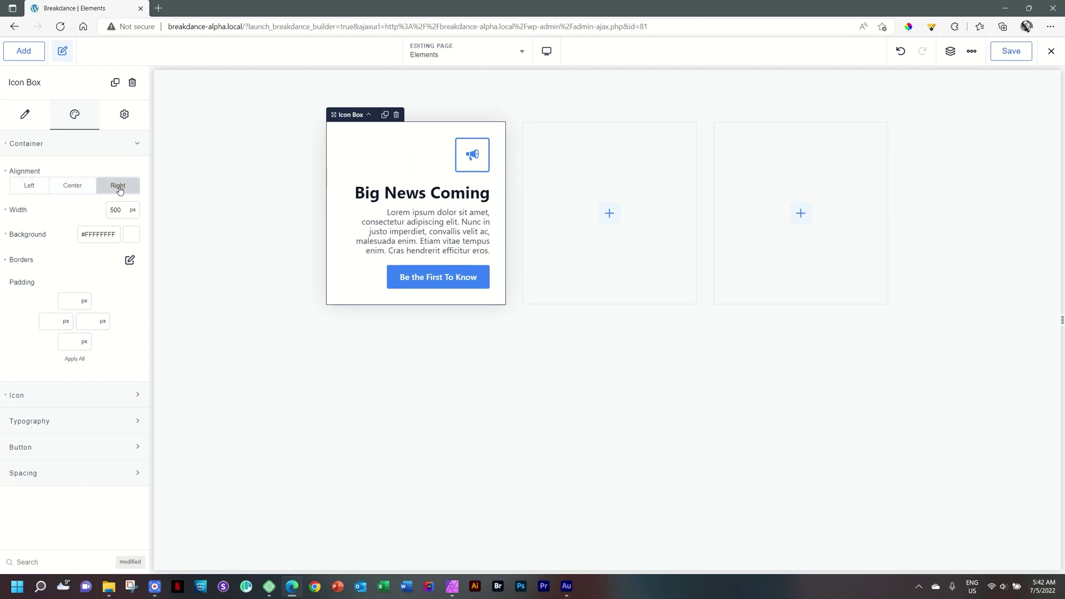
click(21, 189)
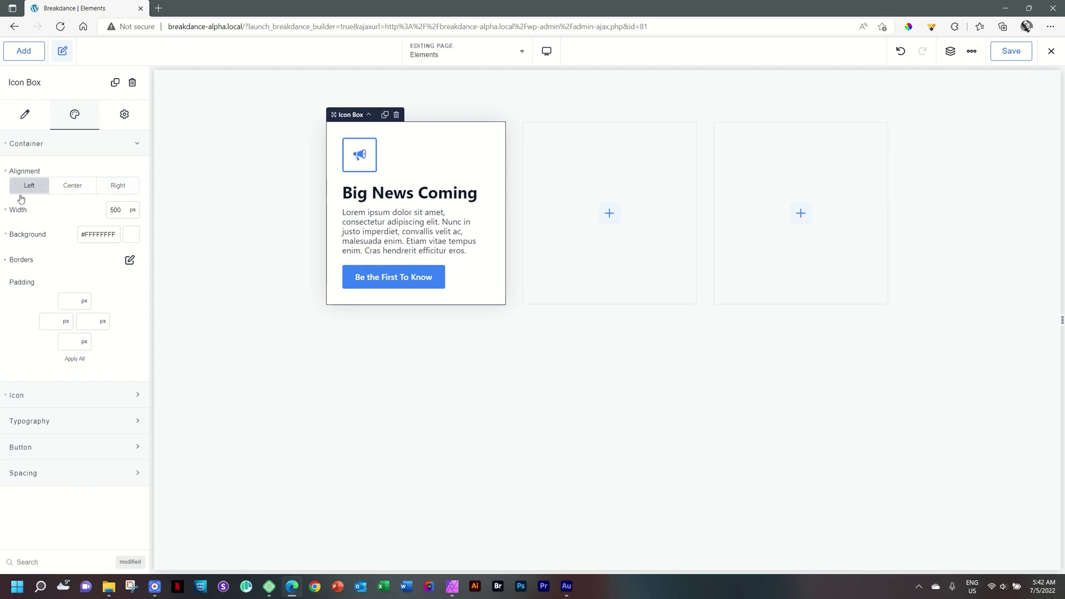
Set the container width to 400 px after trying 250, 500 and 700.
double_click(122, 210)
text(250)
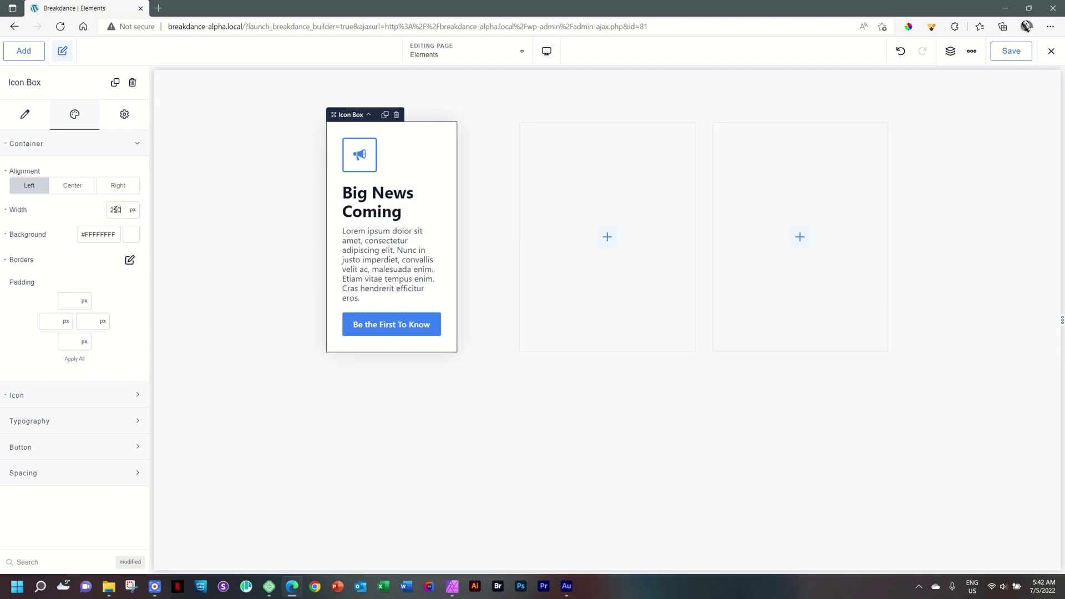
double_click(115, 210)
text(500)
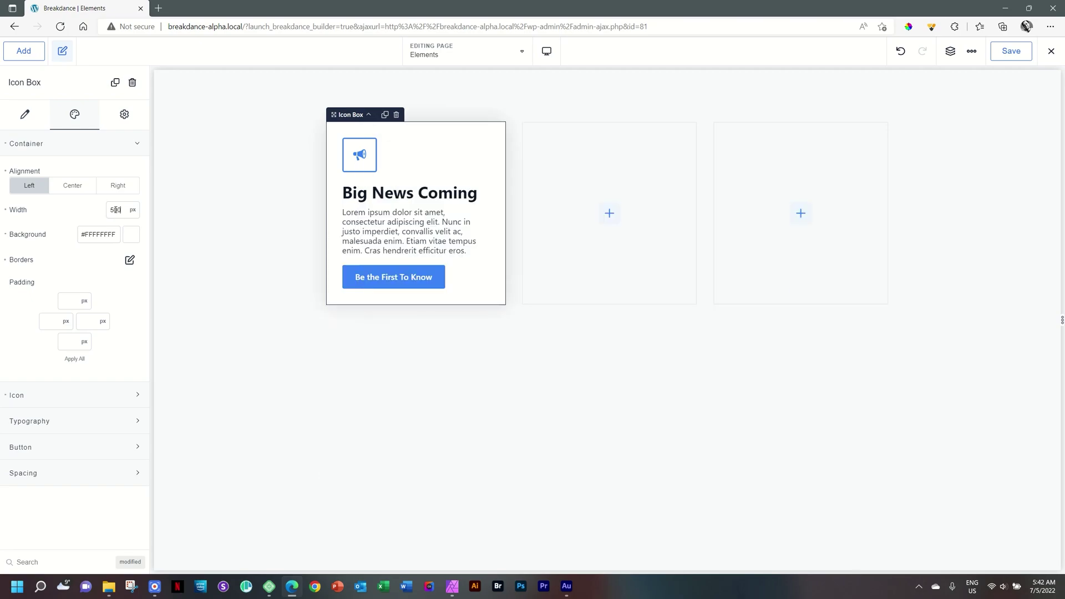
double_click(119, 209)
text(700)
double_click(115, 210)
text(400)
Switch the icon box background fill from Solid to a Linear gradient.
click(132, 238)
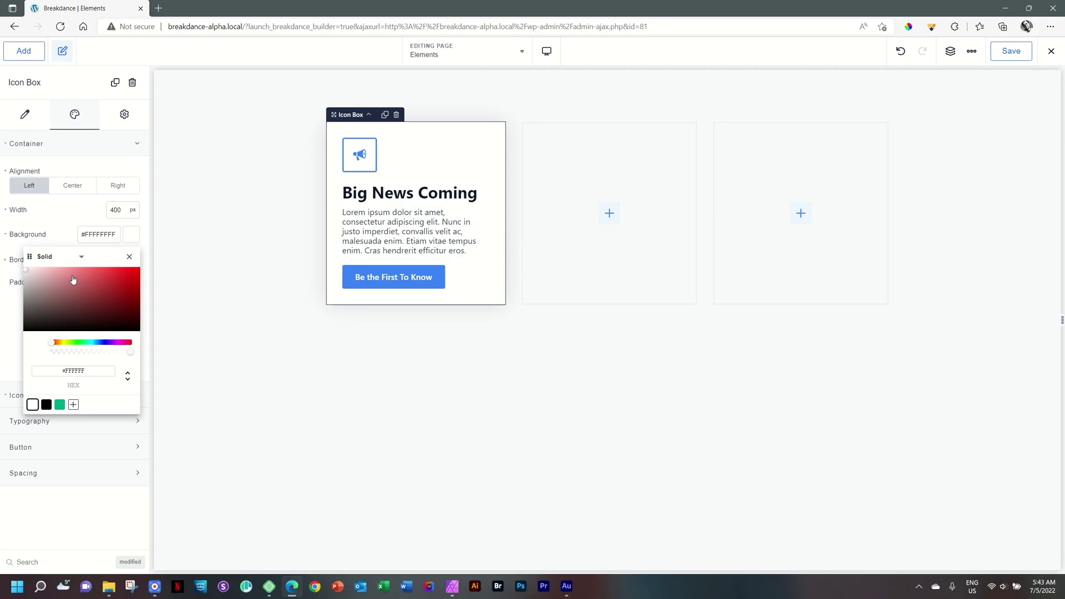
drag(73, 279, 28, 259)
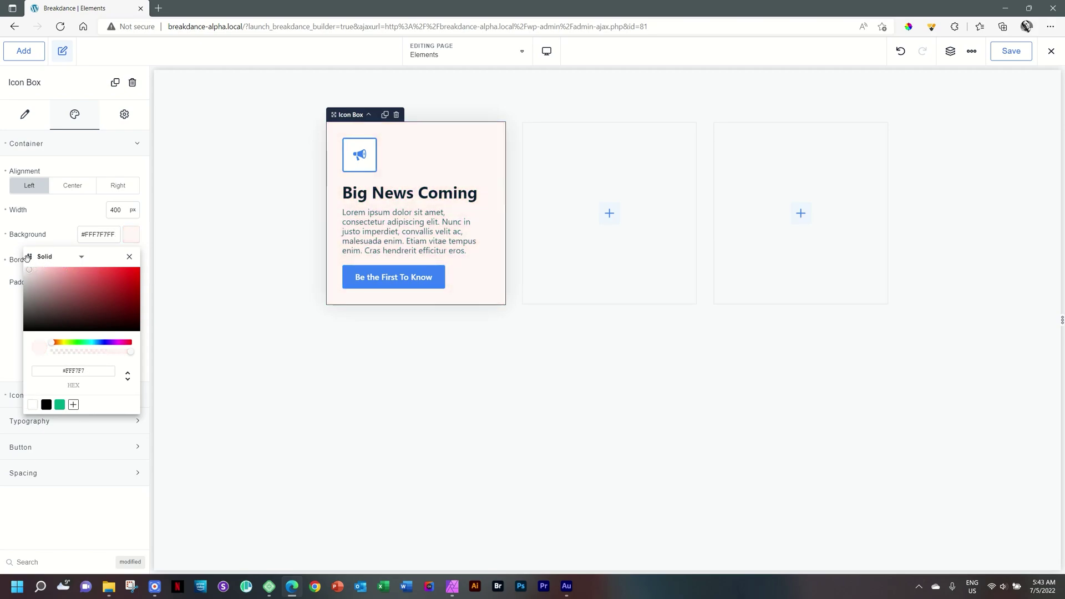
click(82, 258)
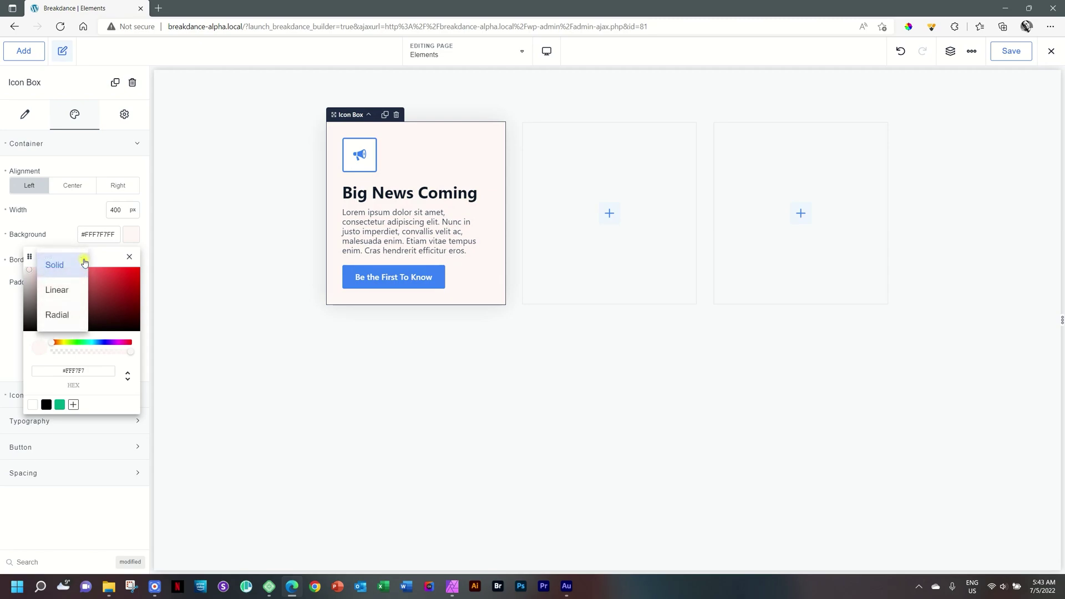
click(62, 292)
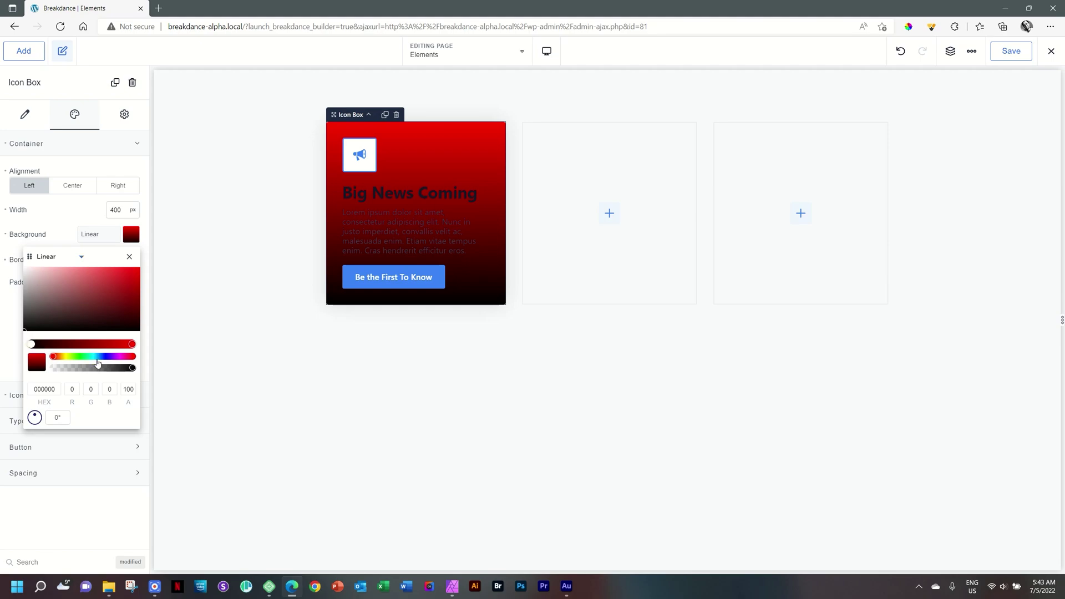
Set the gradient stops to light cyan and soft pink.
drag(92, 356, 91, 356)
click(91, 268)
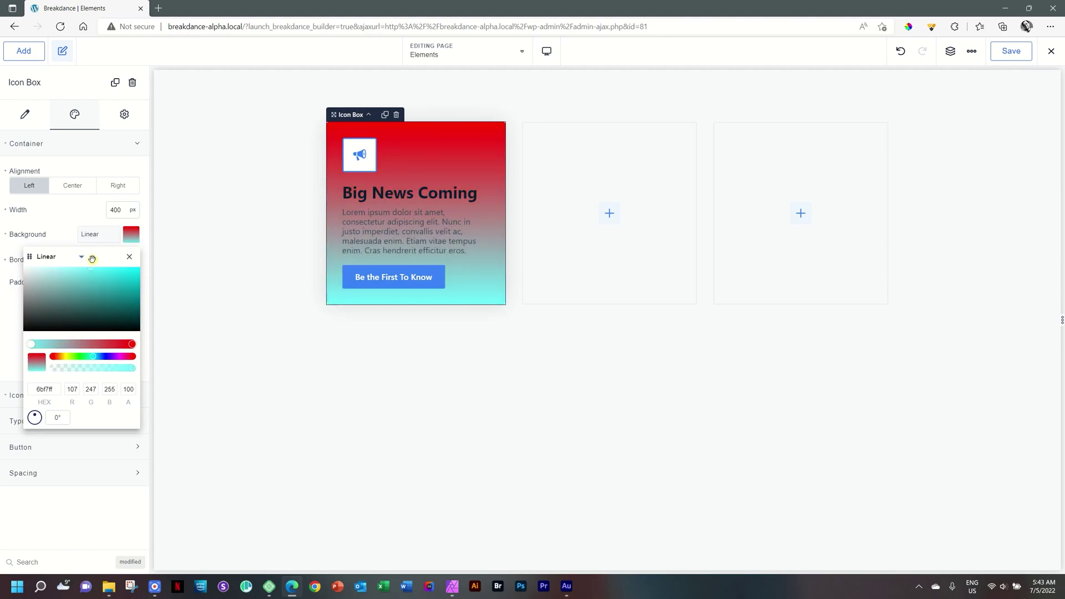
click(130, 344)
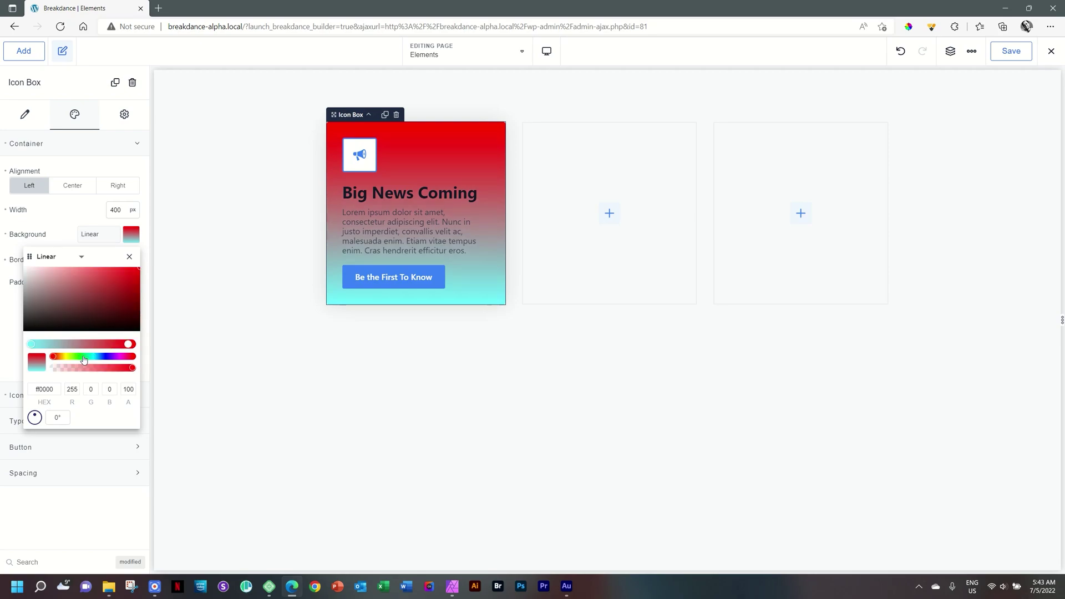
drag(95, 360, 120, 356)
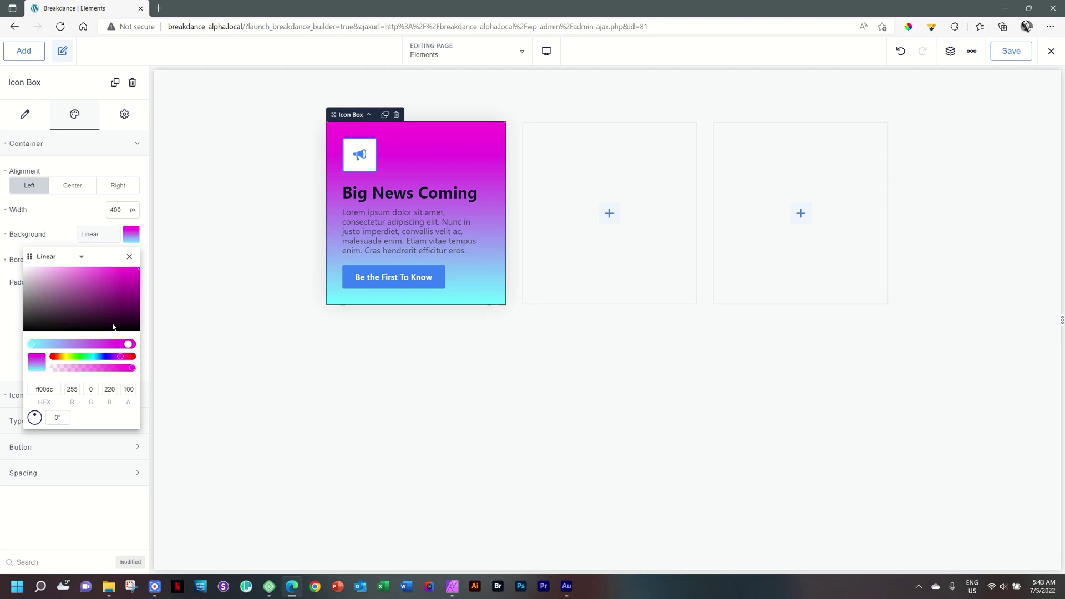
drag(98, 305, 47, 257)
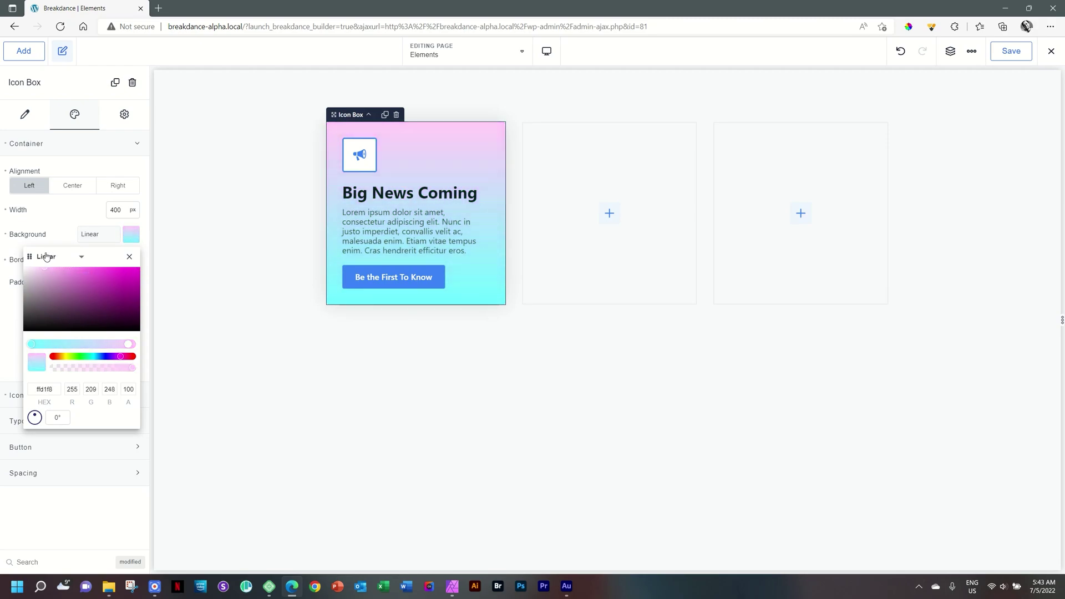
click(33, 344)
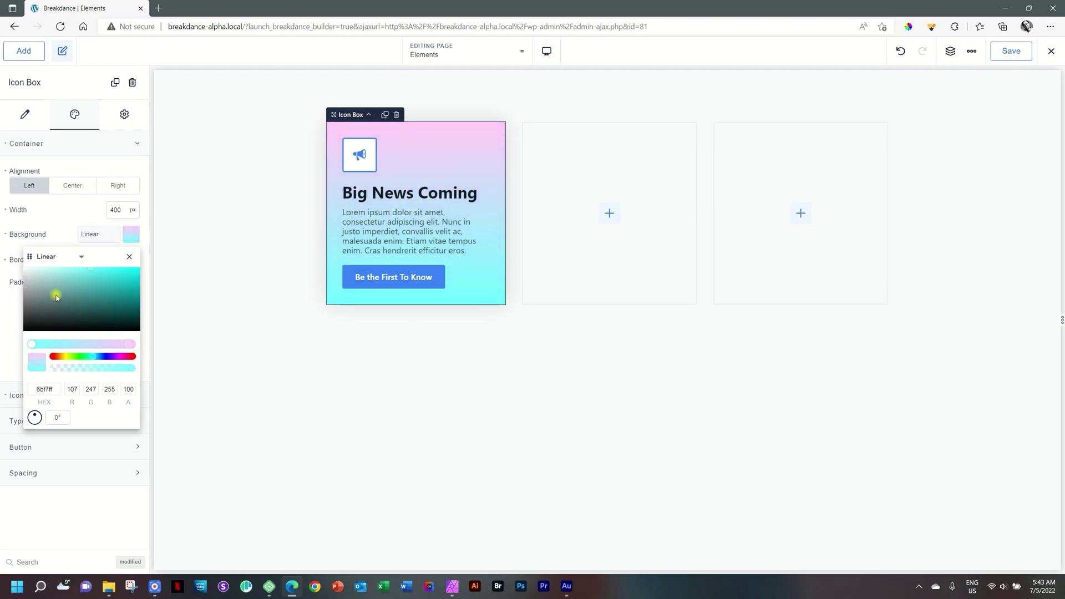
drag(93, 271, 65, 266)
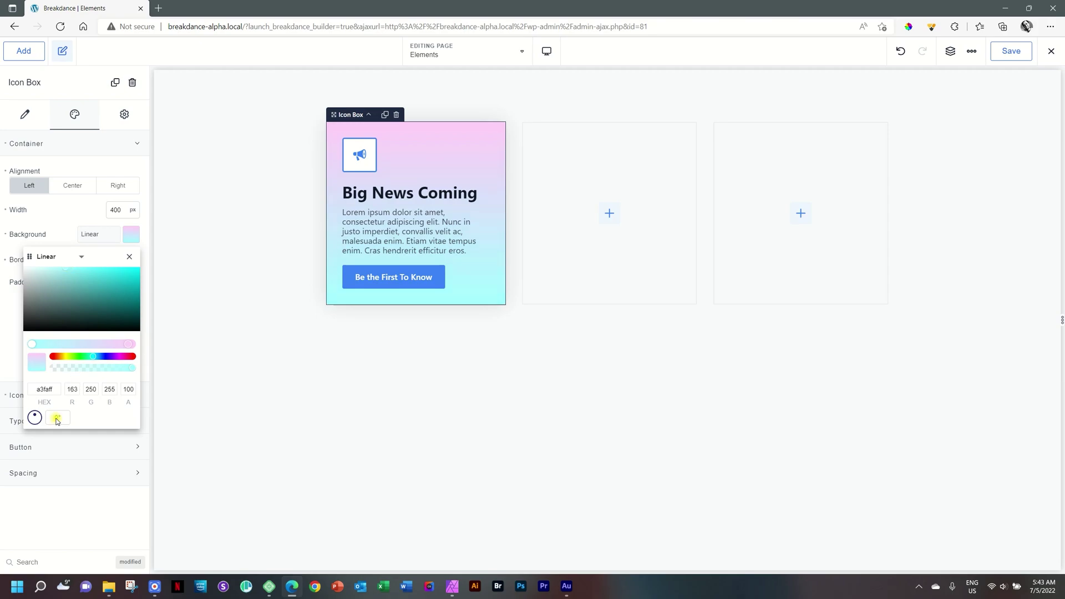
Rotate the gradient angle so it runs cyan on the left to pink on the right.
click(32, 414)
click(57, 418)
drag(34, 416, 49, 412)
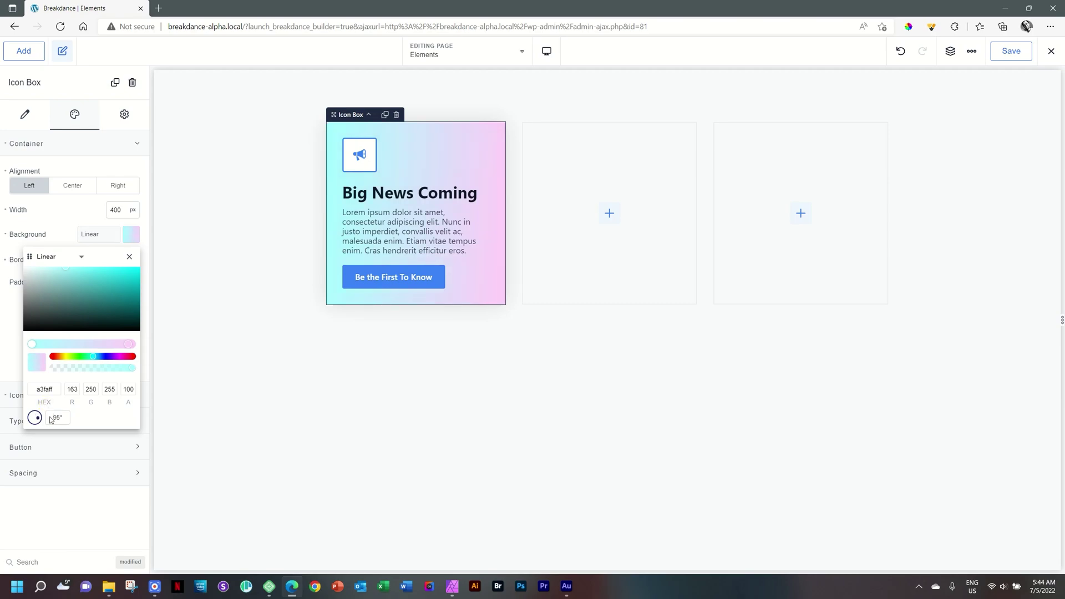
click(56, 418)
text(95)
drag(47, 420, 31, 399)
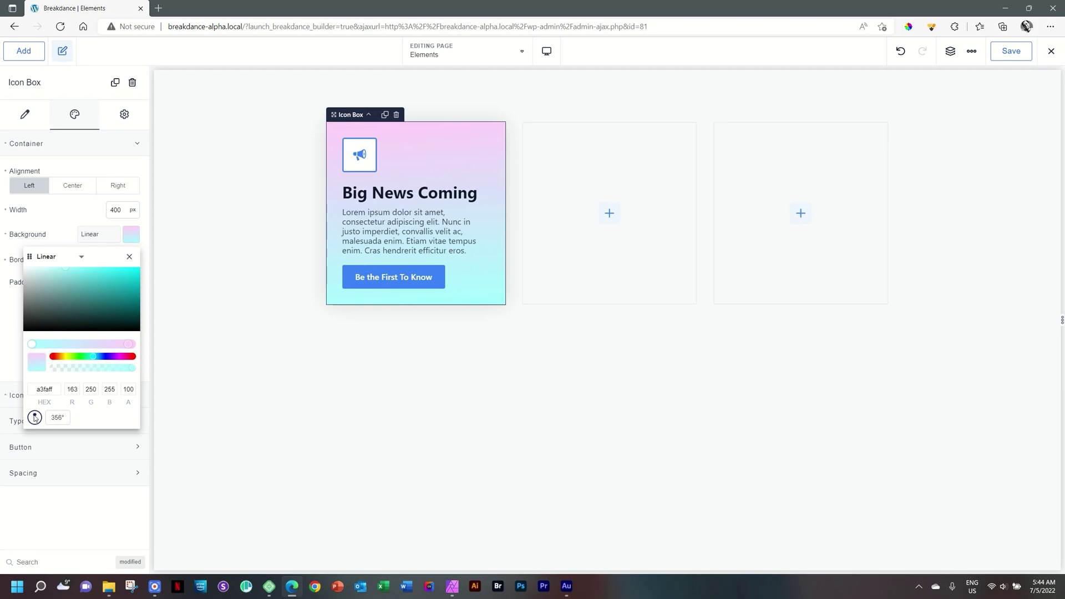
drag(37, 418, 37, 419)
mouse_move(44, 422)
mouse_down()
mouse_move(16, 406)
mouse_move(7, 418)
mouse_move(34, 444)
mouse_move(50, 441)
mouse_move(58, 414)
mouse_up()
drag(58, 413, 30, 406)
click(46, 417)
mouse_move(45, 417)
mouse_down()
mouse_move(30, 420)
mouse_move(33, 411)
mouse_up()
drag(35, 419, 41, 417)
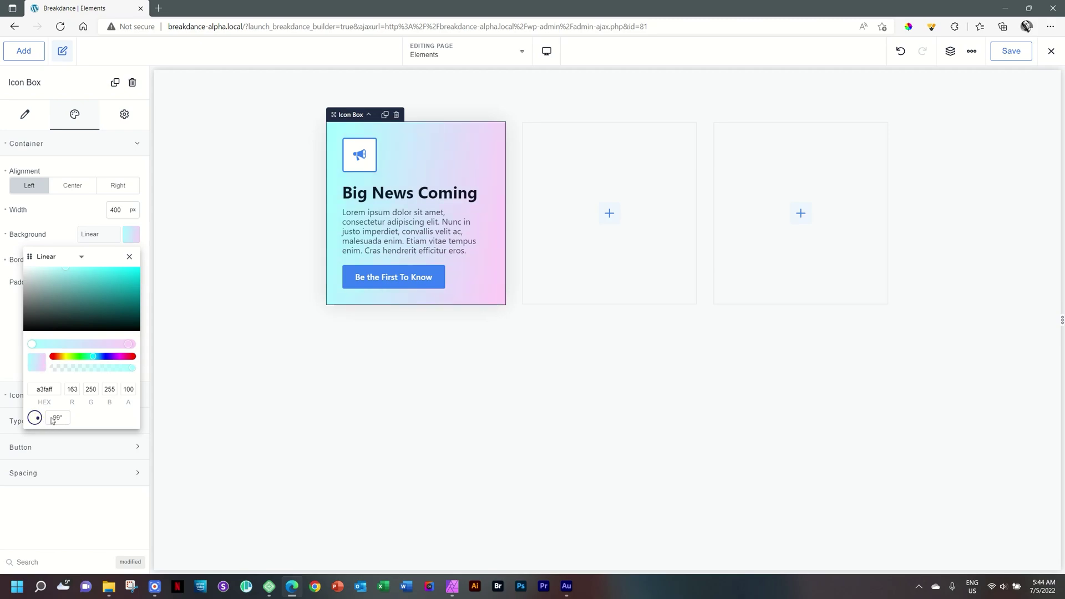
text(90)
Move the pink stop to the gradient's end and close the picker, keeping Linear.
drag(129, 345, 138, 351)
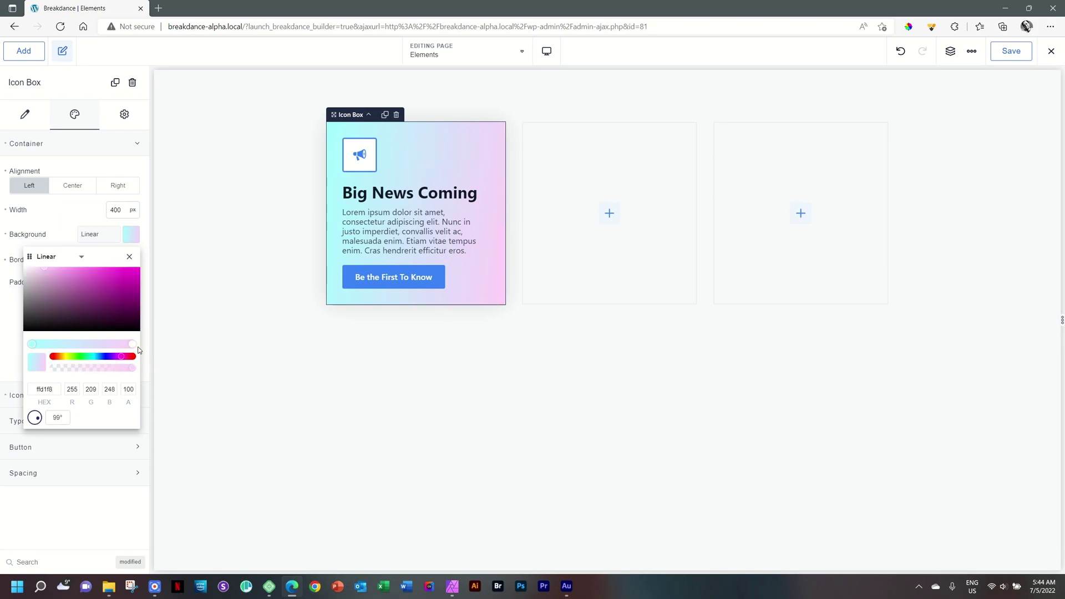
click(134, 240)
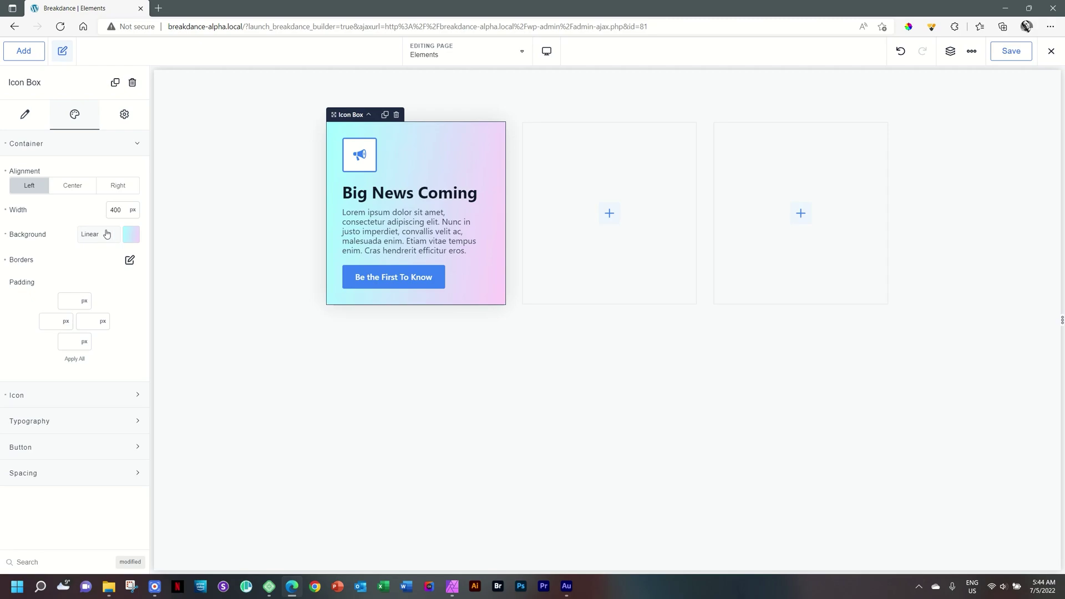
click(107, 234)
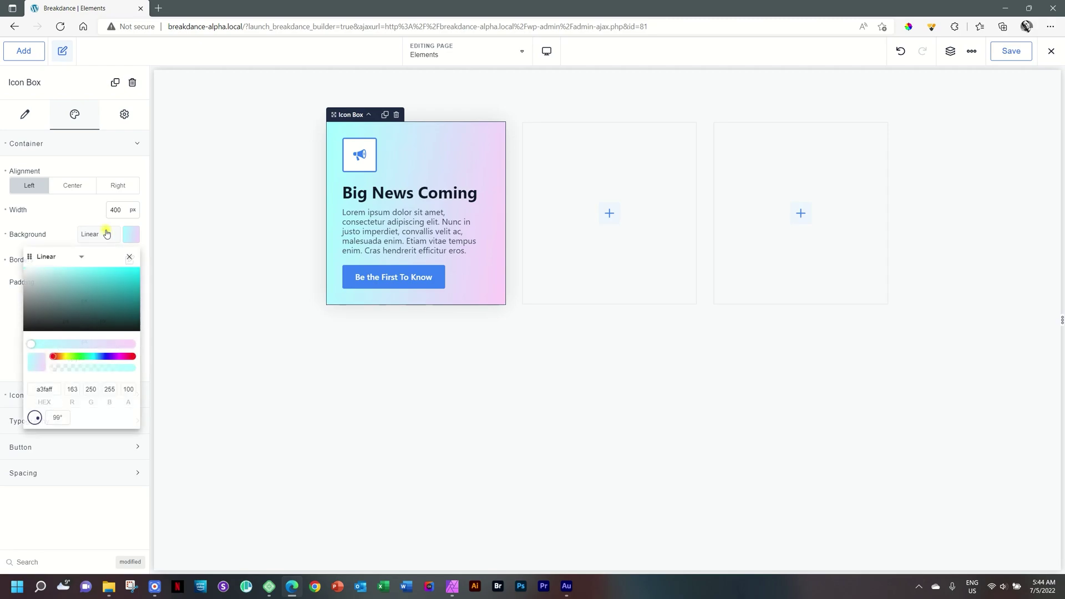
click(79, 258)
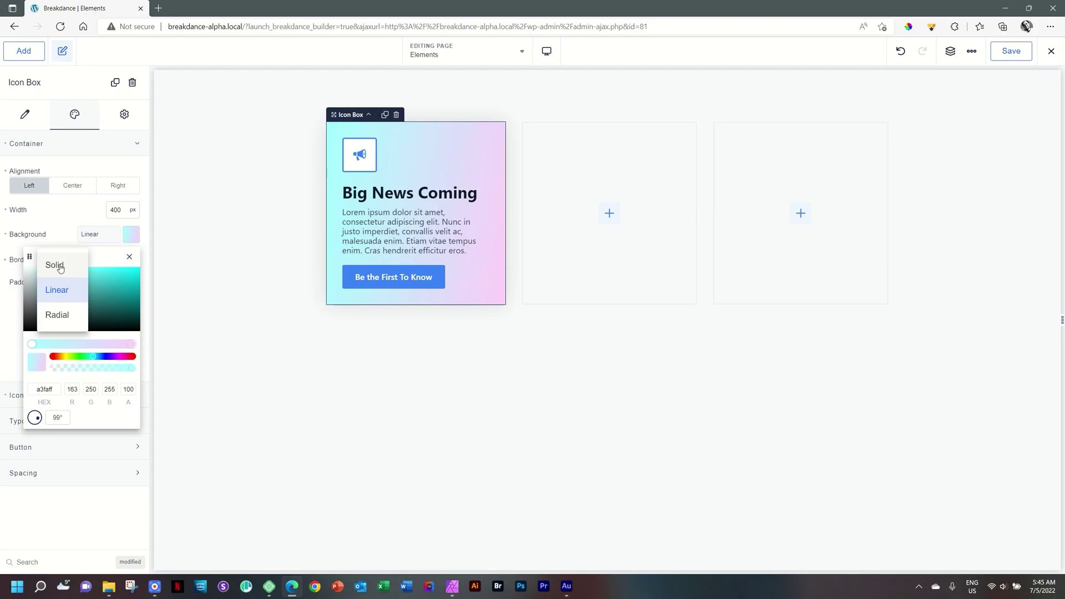
click(129, 257)
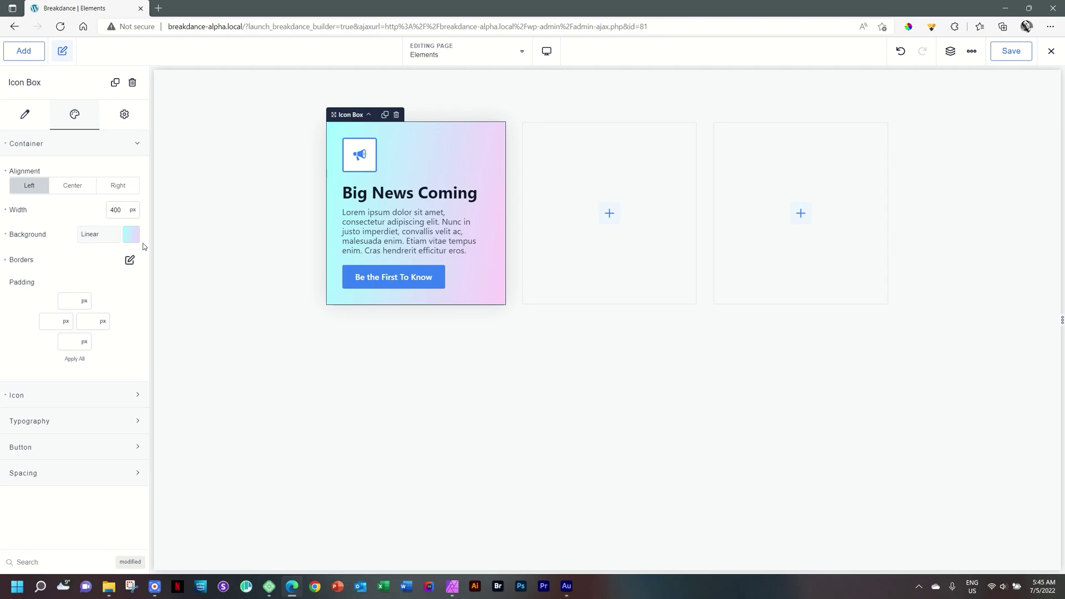
Set the icon box's border corner radius to 0 px.
click(129, 260)
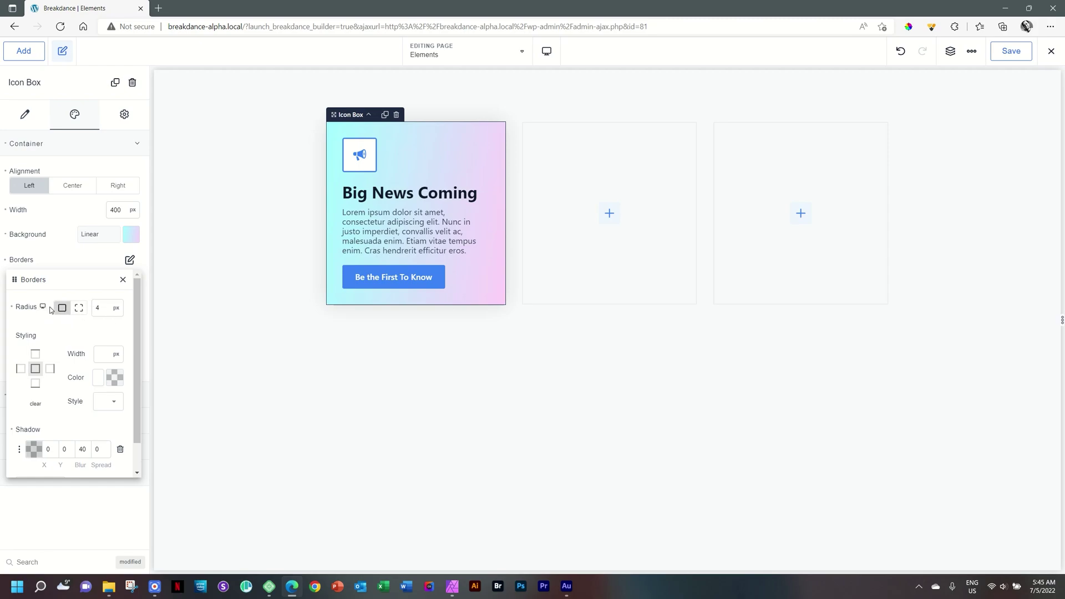
click(100, 307)
drag(105, 308, 90, 310)
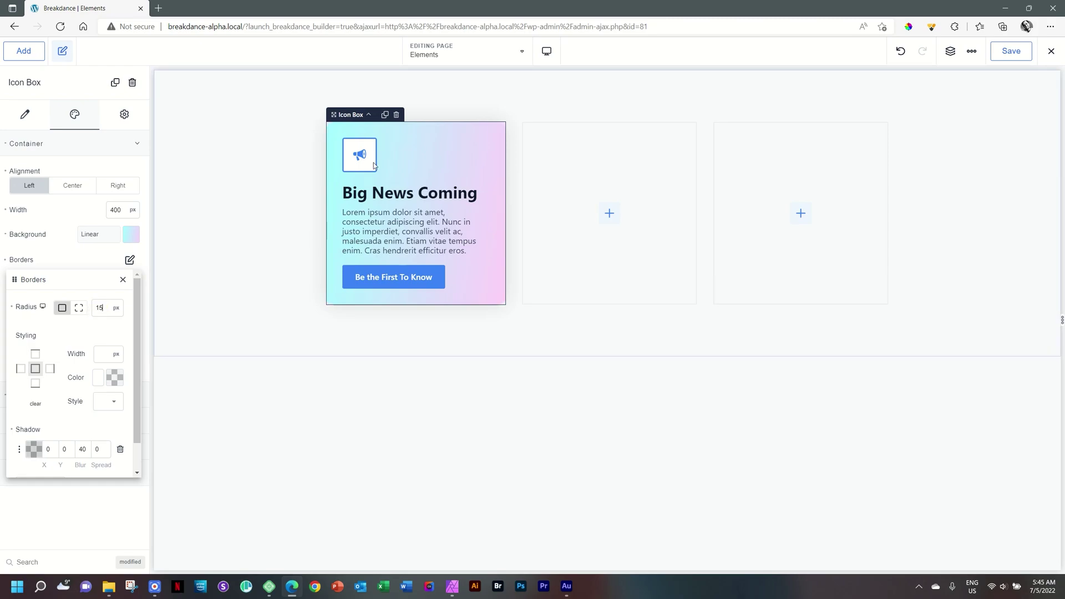
click(116, 307)
click(121, 352)
click(117, 309)
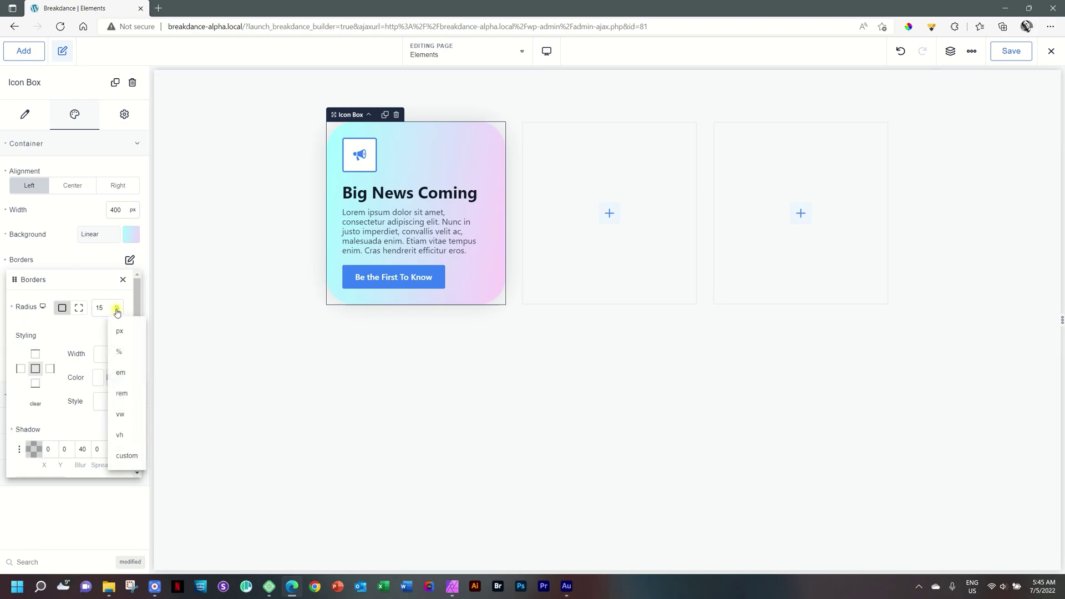
click(118, 331)
double_click(102, 310)
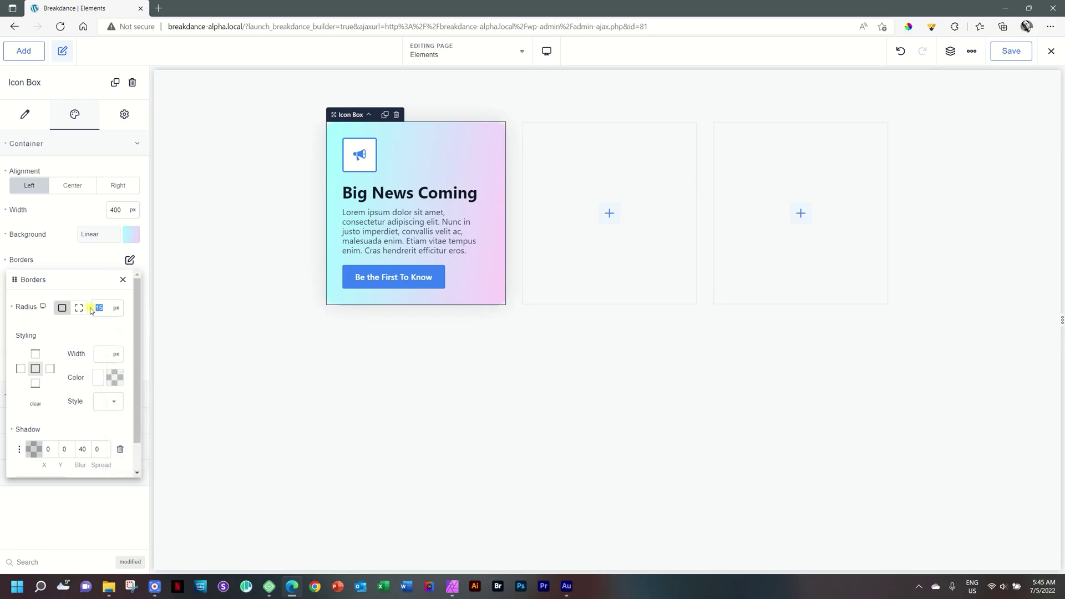
text(0)
Give the border a 1 px width, black colour and solid style.
click(98, 356)
text(1)
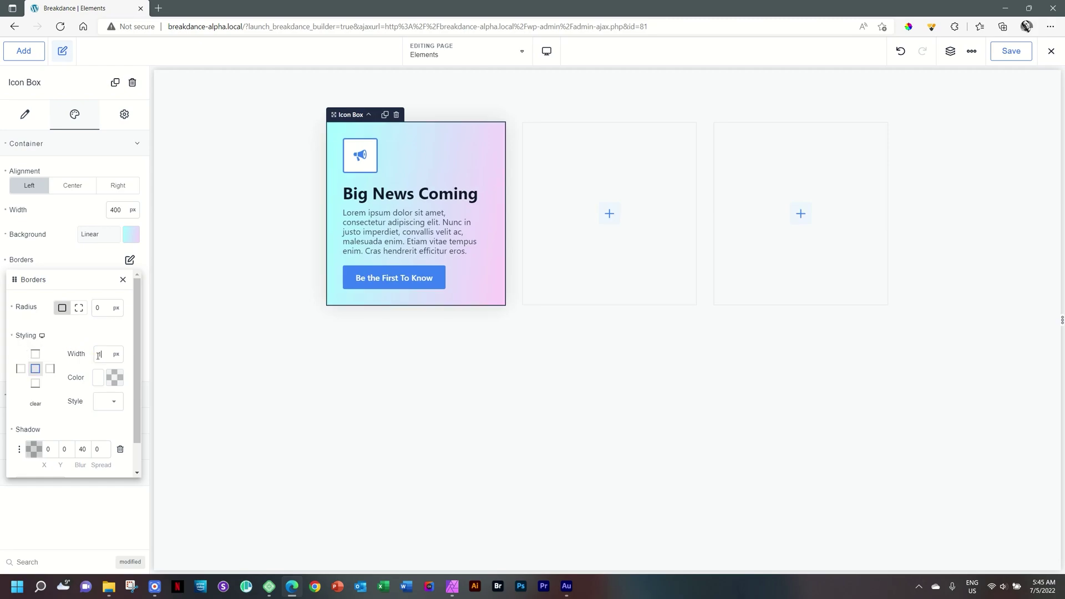
click(114, 379)
drag(53, 438, 2, 486)
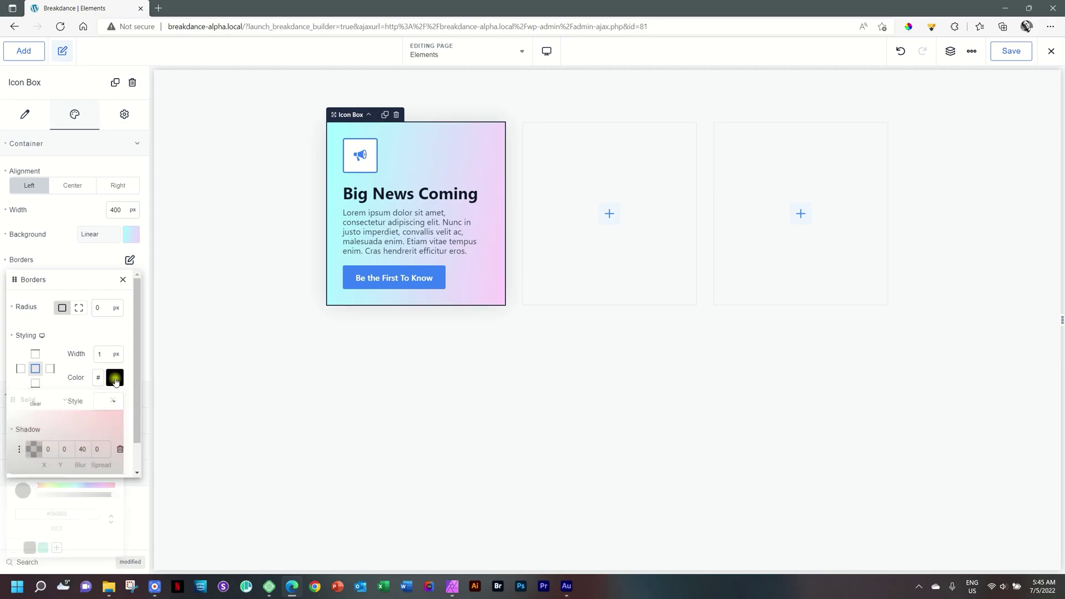
click(111, 401)
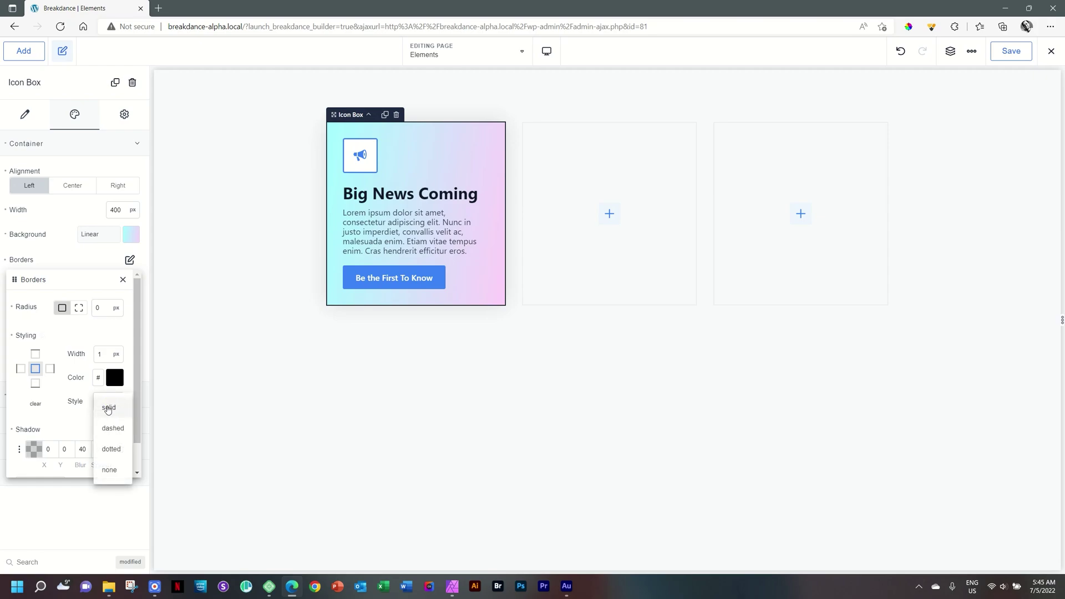
click(108, 408)
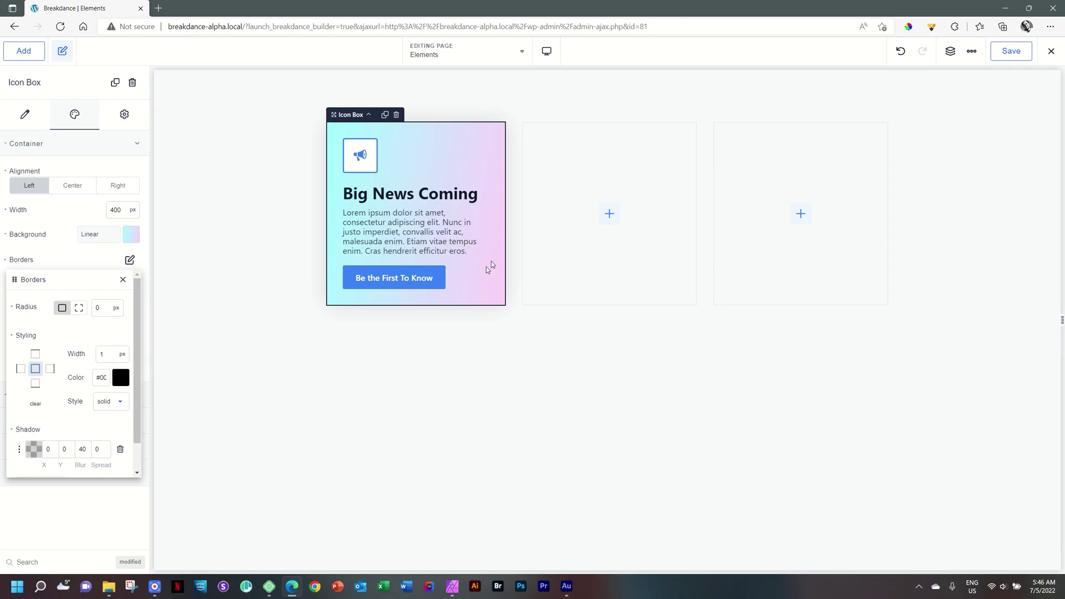
Reset the Big News Coming icon box's Borders settings to clear its shadow.
click(588, 183)
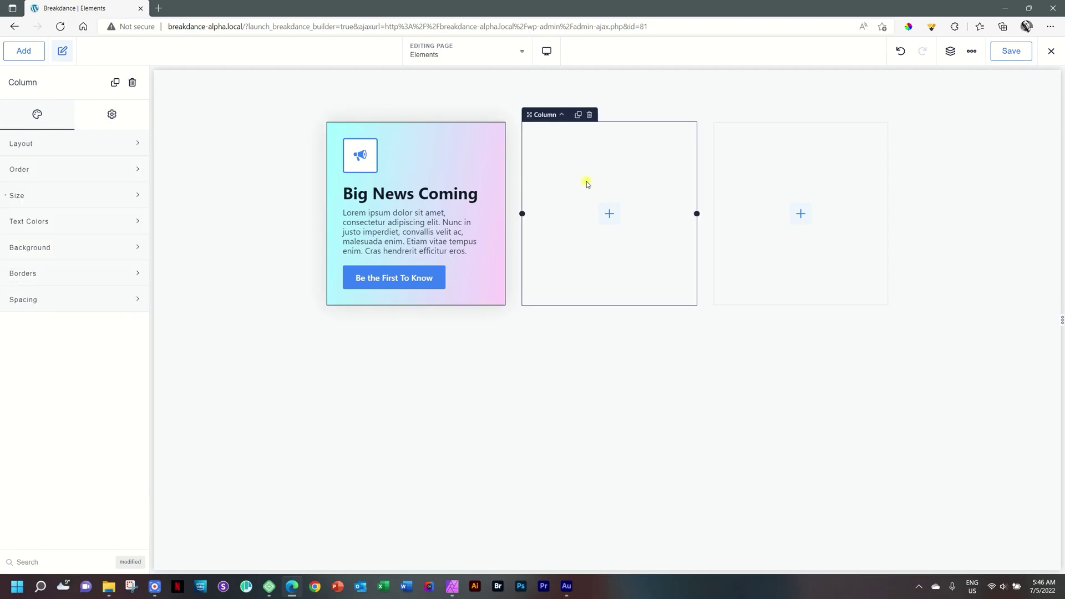
click(769, 277)
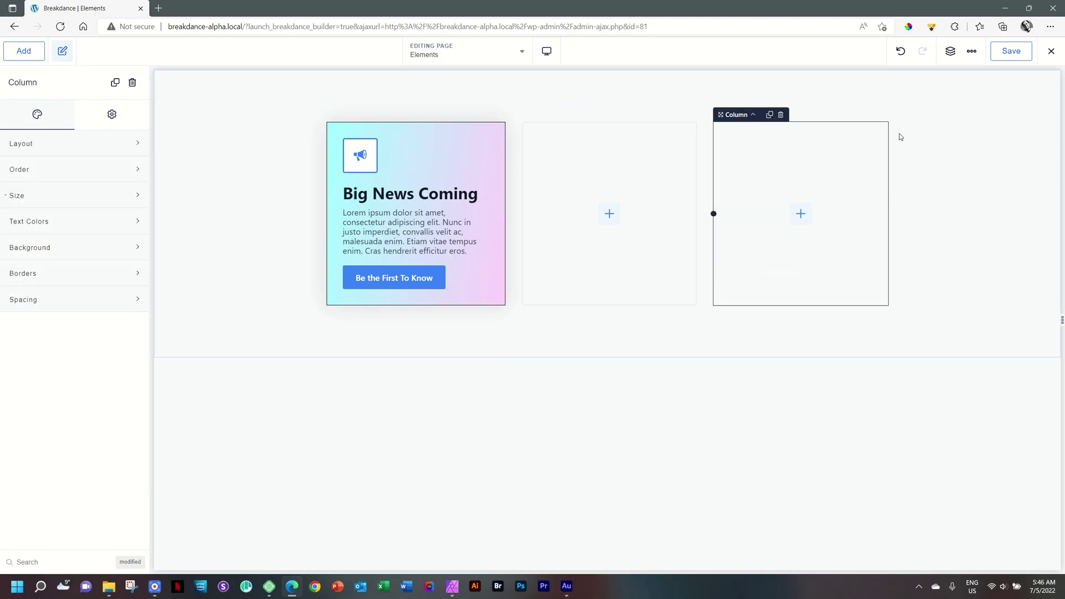
click(637, 172)
click(461, 162)
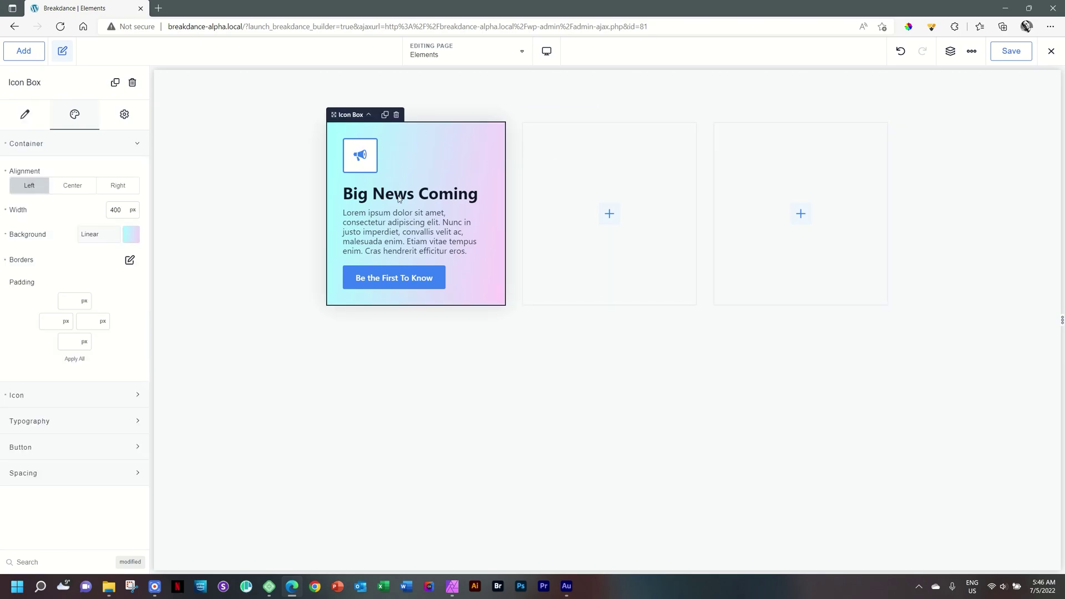
click(575, 171)
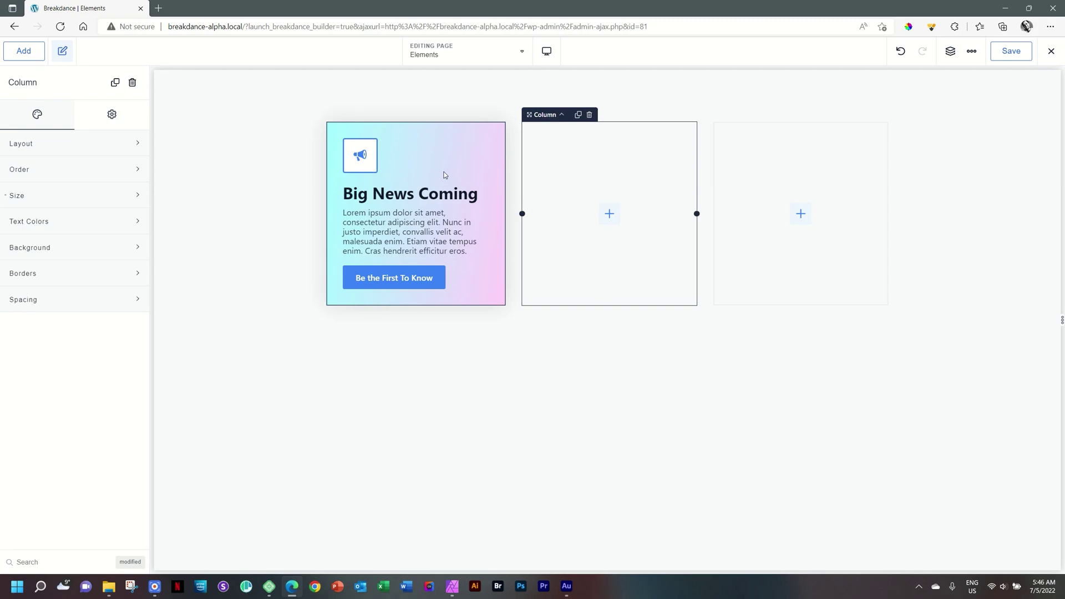
click(447, 170)
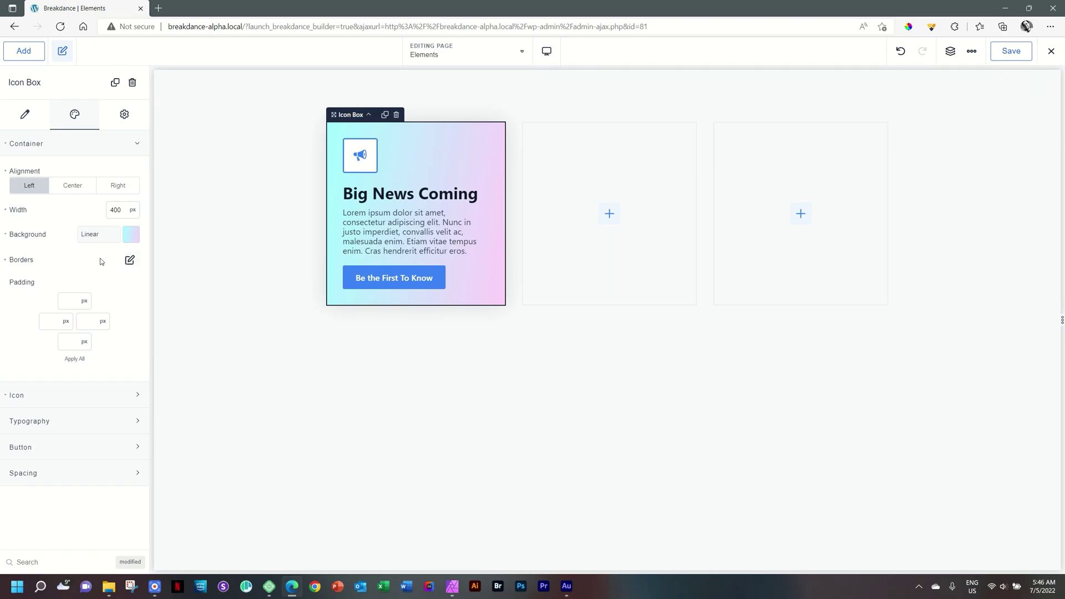
click(6, 261)
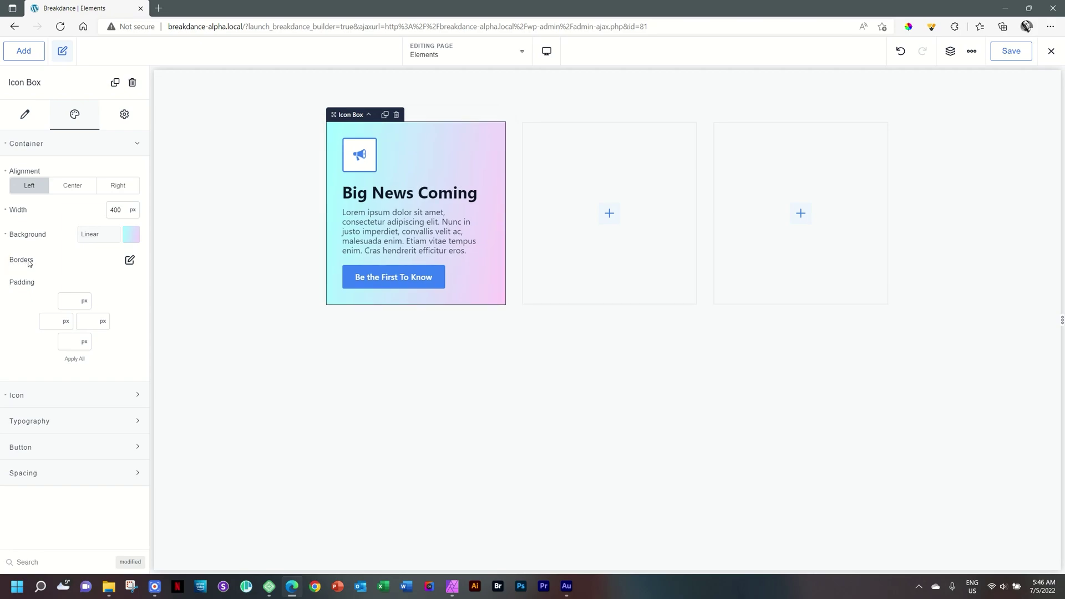
click(563, 264)
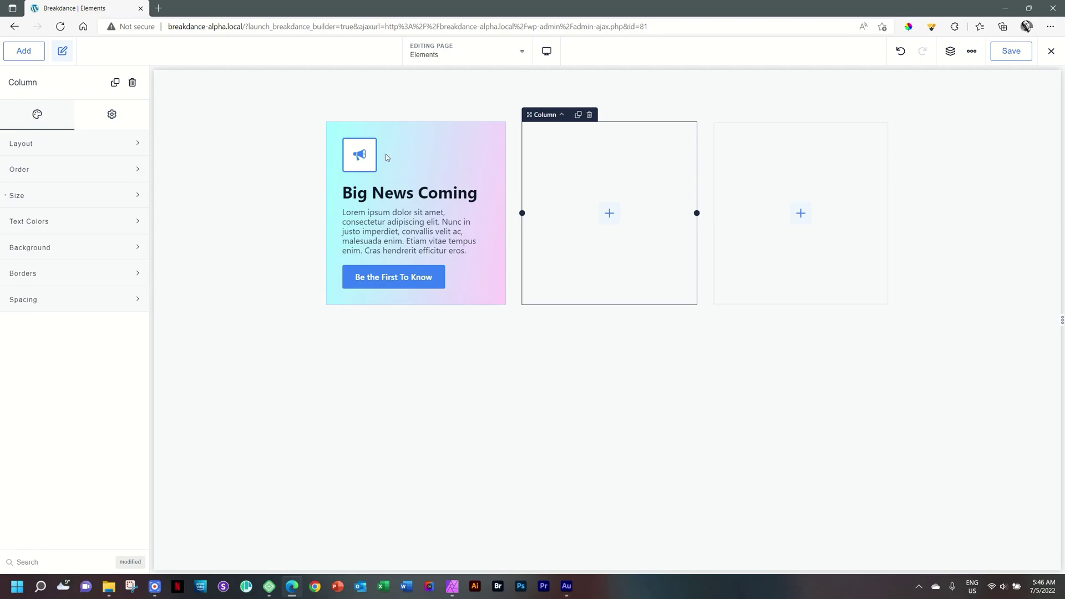
click(481, 161)
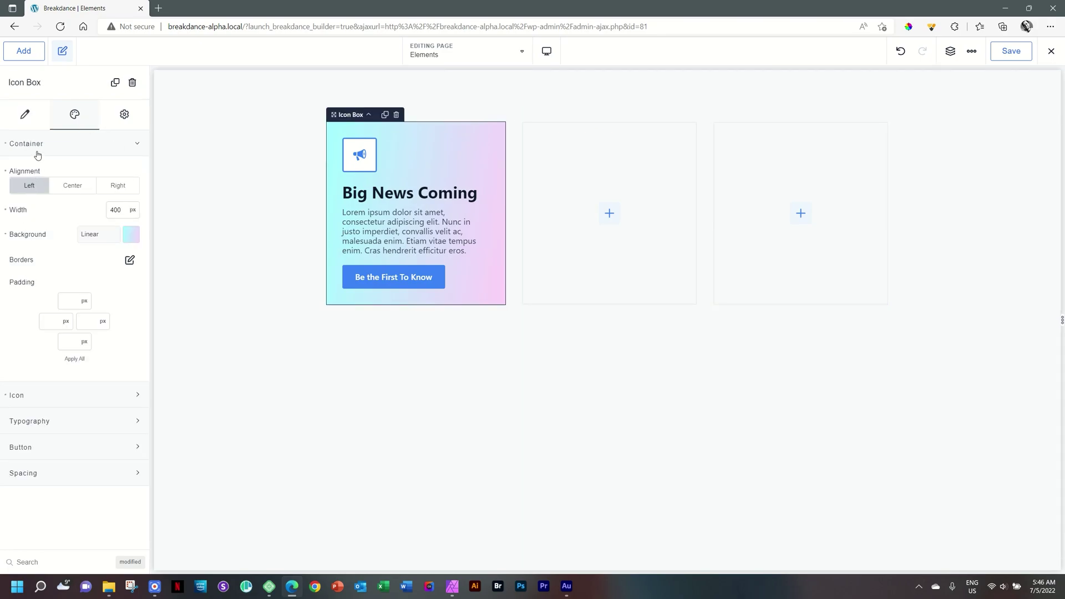
Add a drop shadow to the icon box in Borders and set its blur to 30.
click(129, 261)
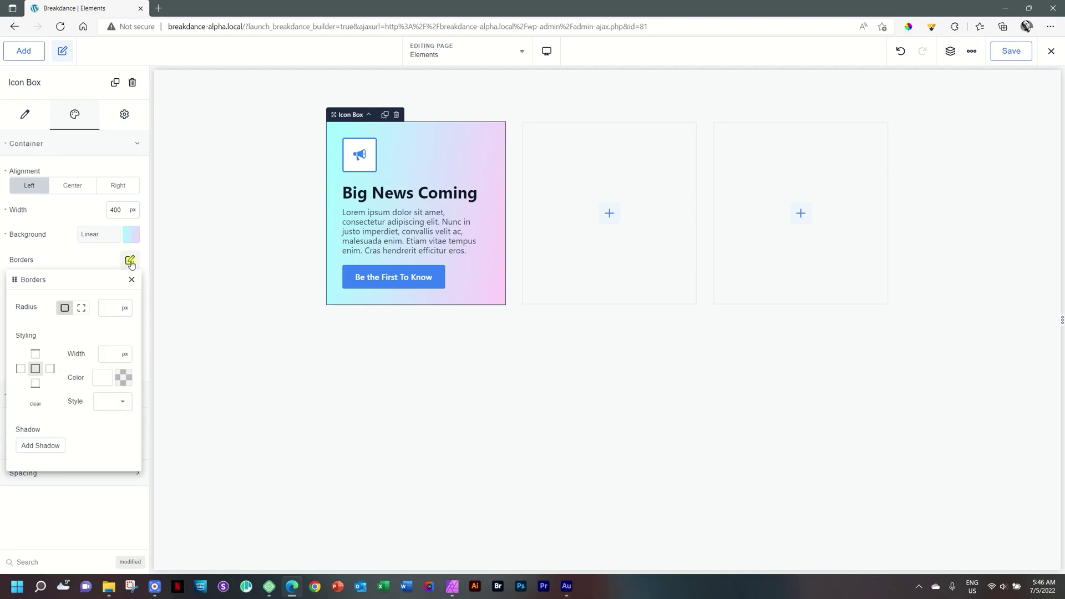
click(41, 447)
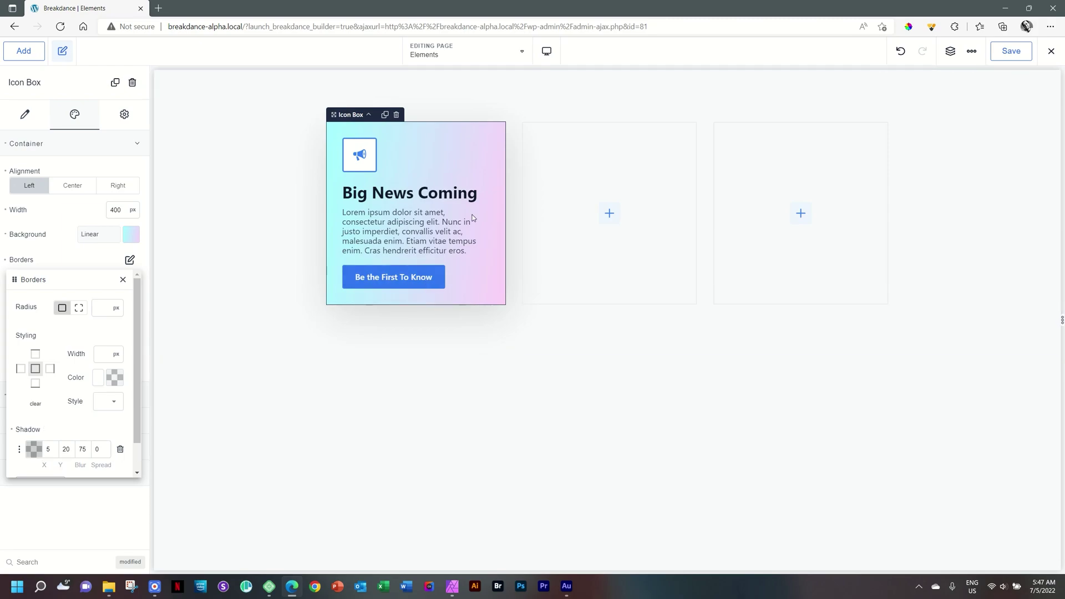
click(120, 451)
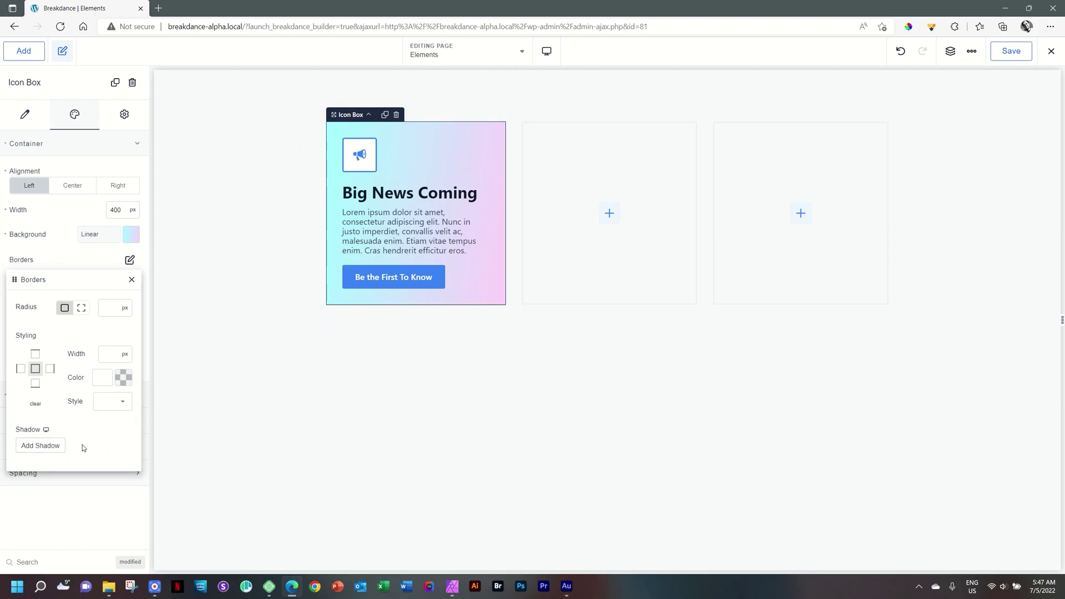
click(35, 446)
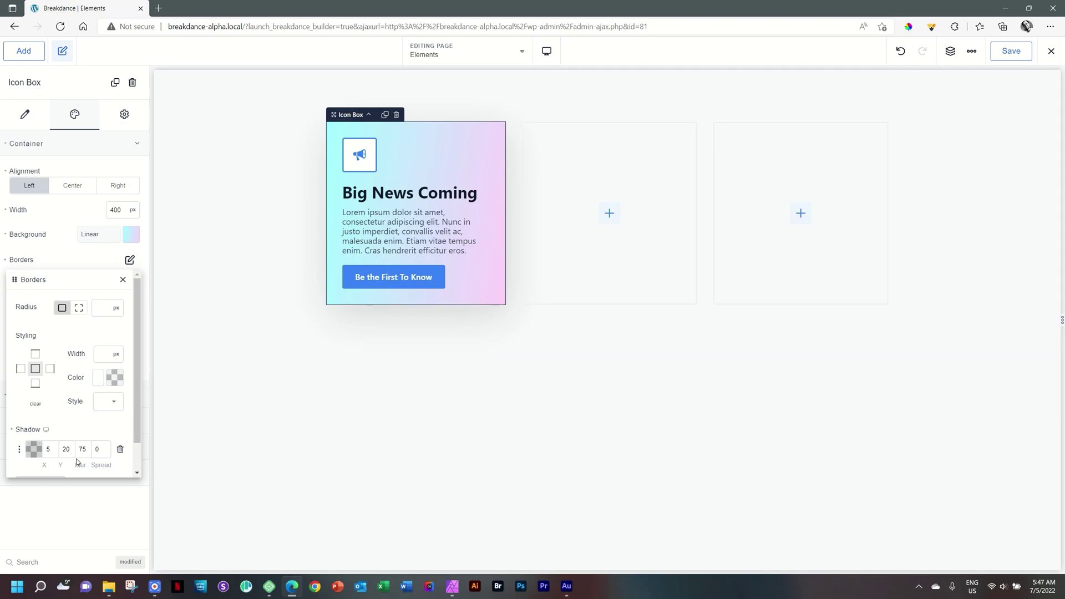
double_click(82, 449)
text(30)
click(459, 267)
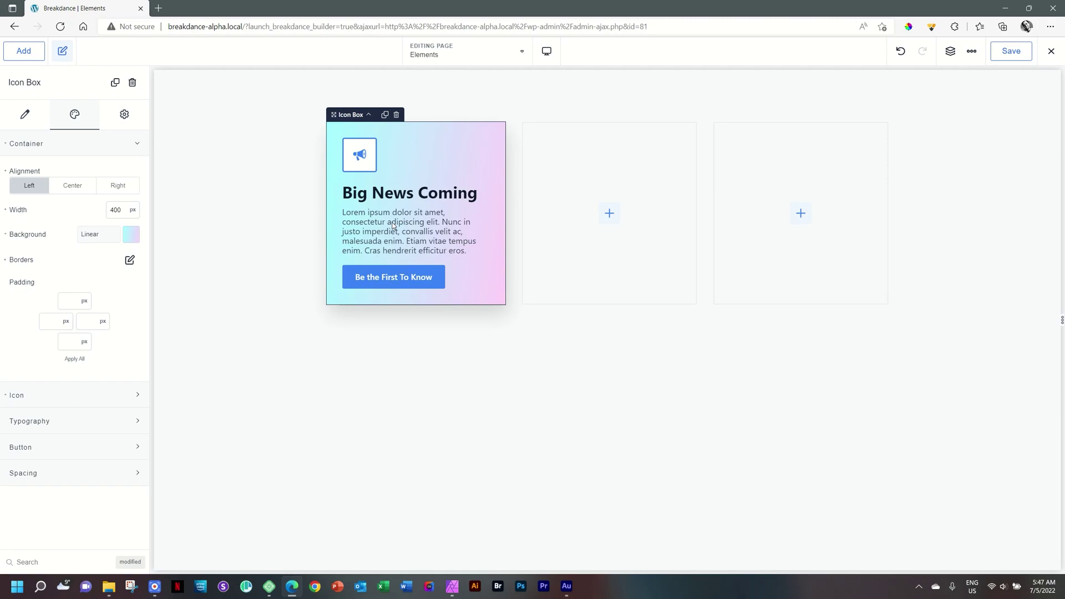
click(644, 300)
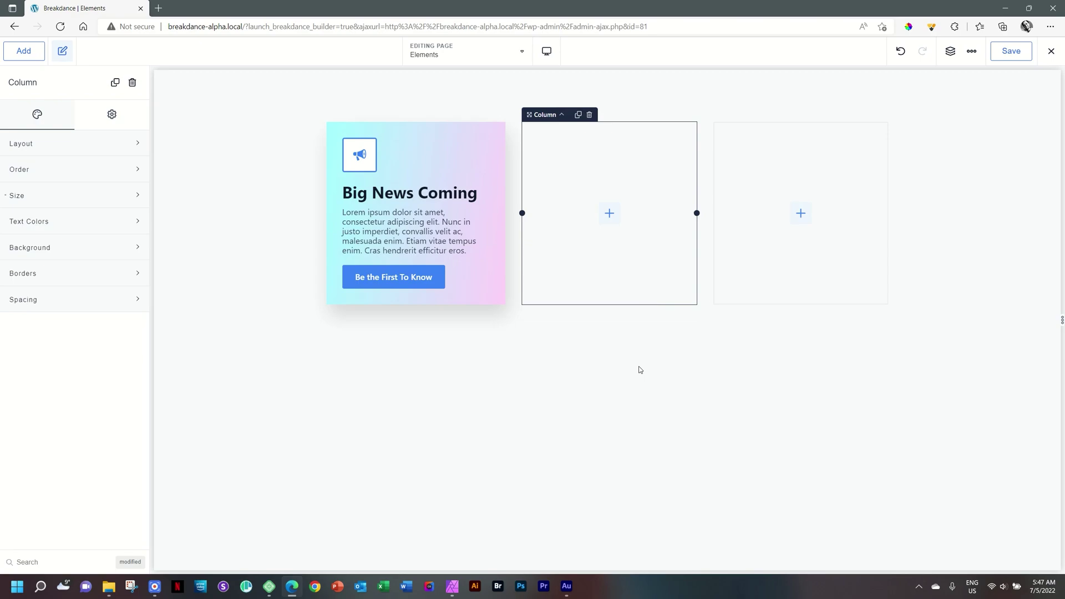
click(482, 261)
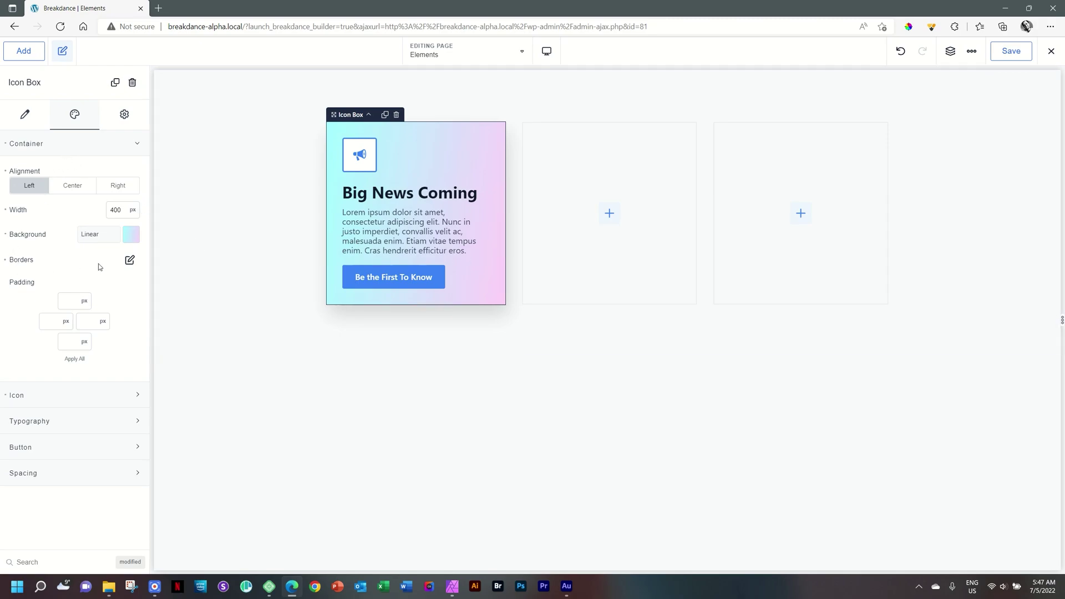
click(130, 260)
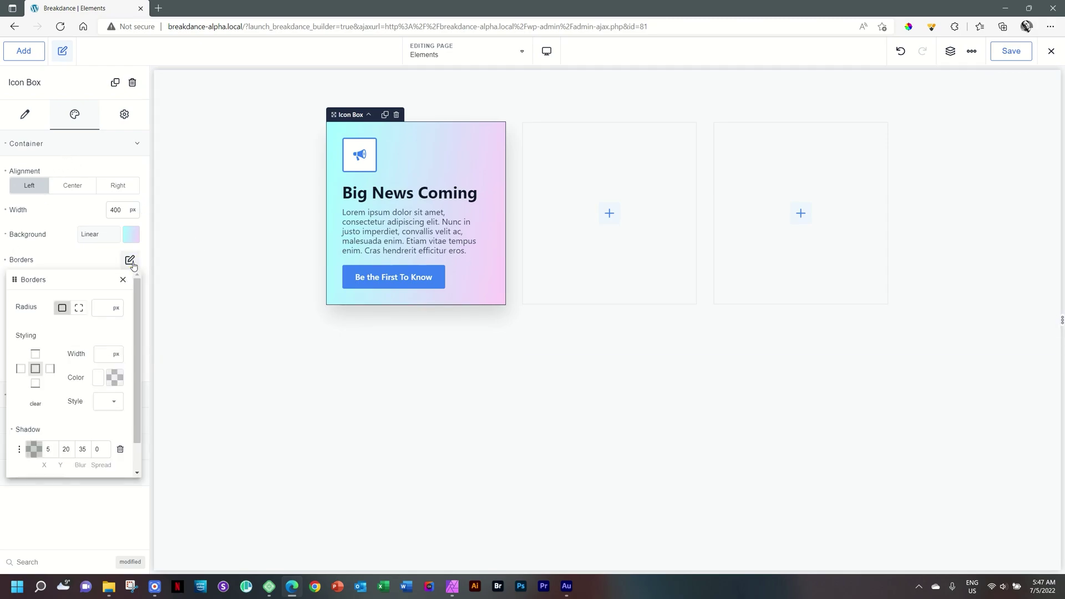
click(131, 262)
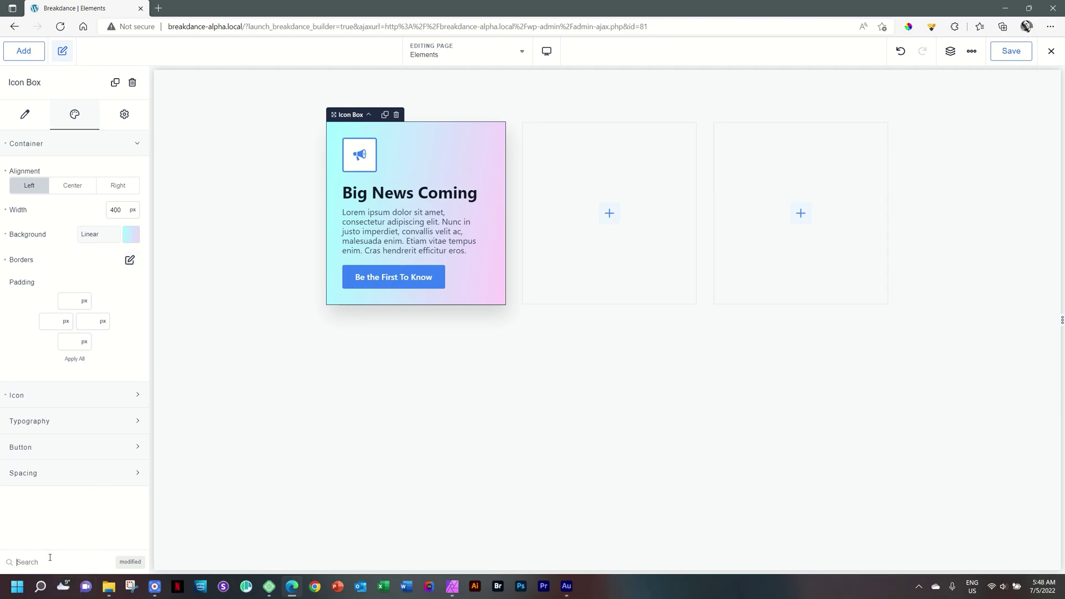
text(shadow)
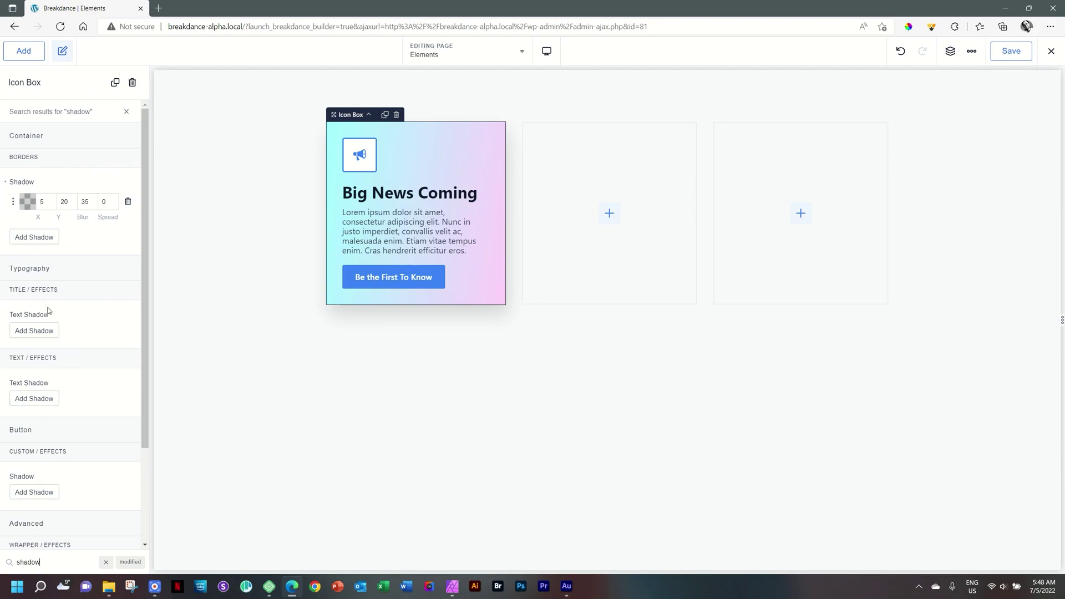
scroll(84, 410, down, 3)
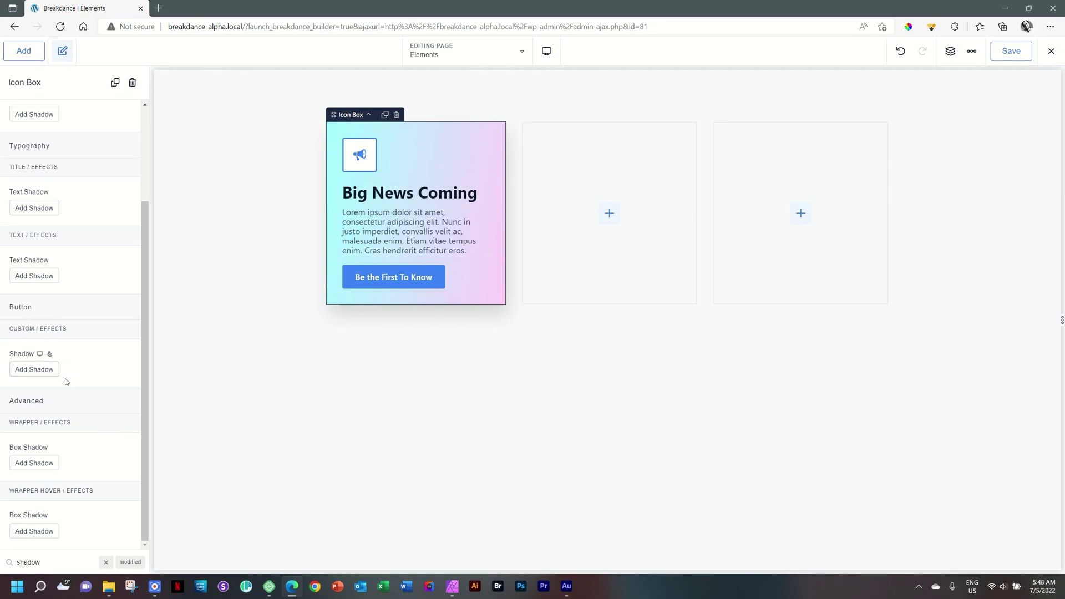
scroll(140, 361, up, 3)
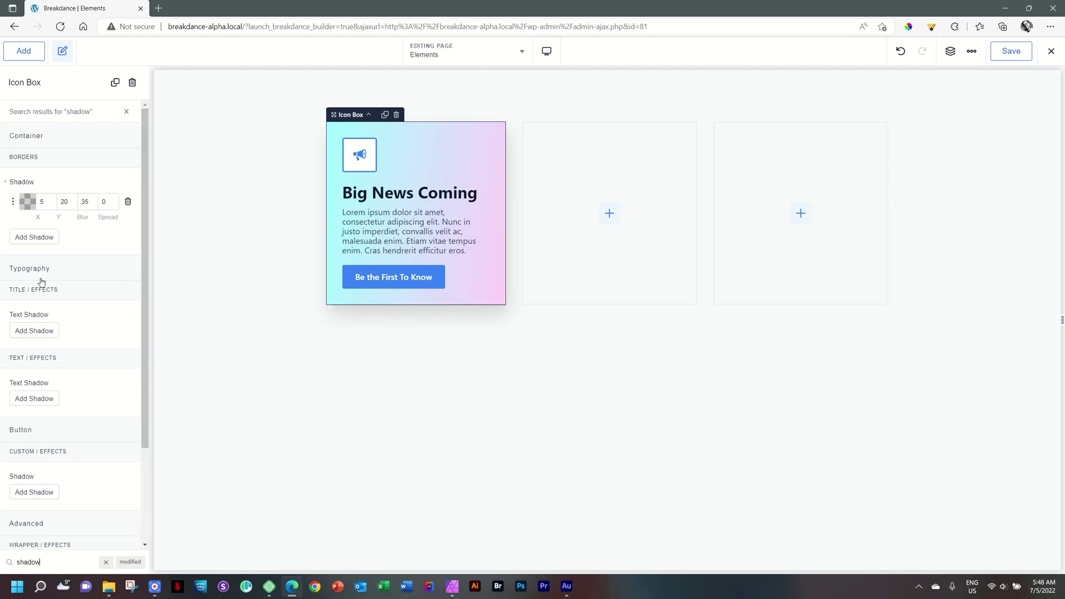
scroll(55, 311, down, 3)
scroll(62, 328, up, 3)
click(105, 562)
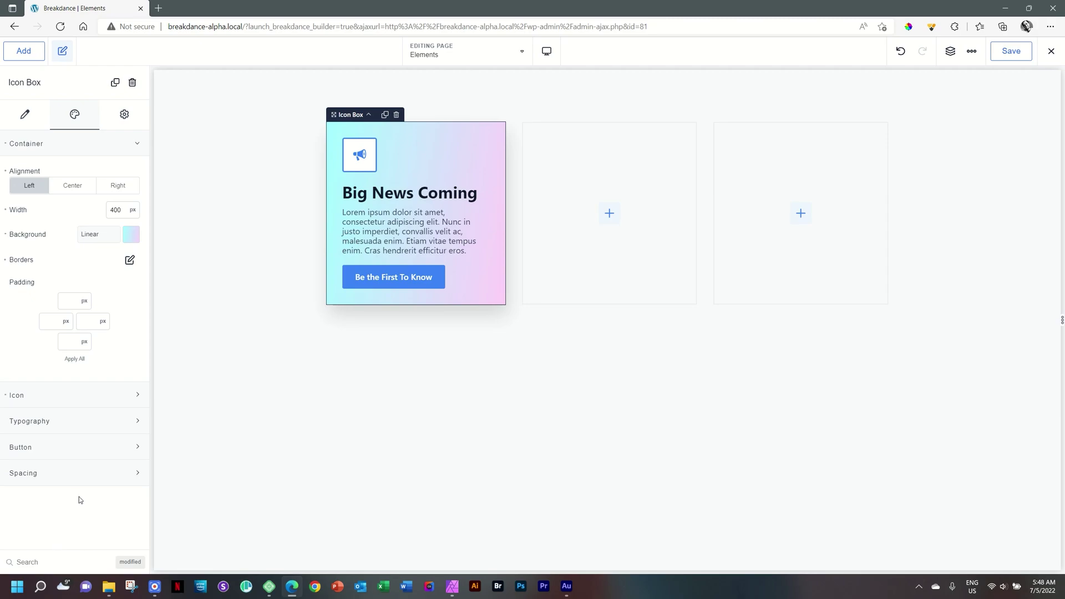
Open the Icon style options and try the none, solid and outline frame styles.
click(35, 145)
click(36, 169)
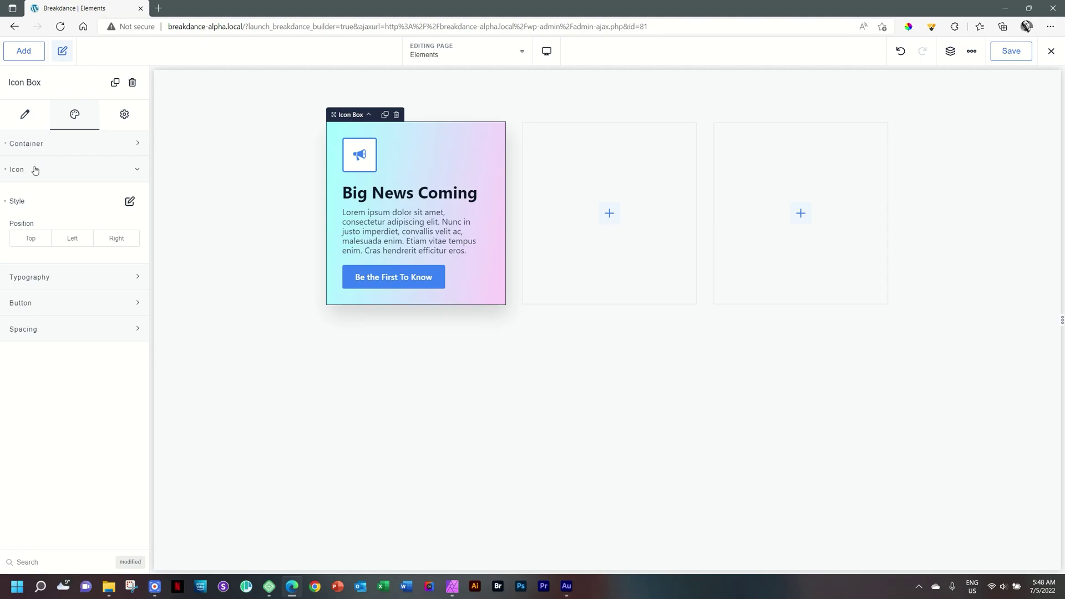
click(130, 202)
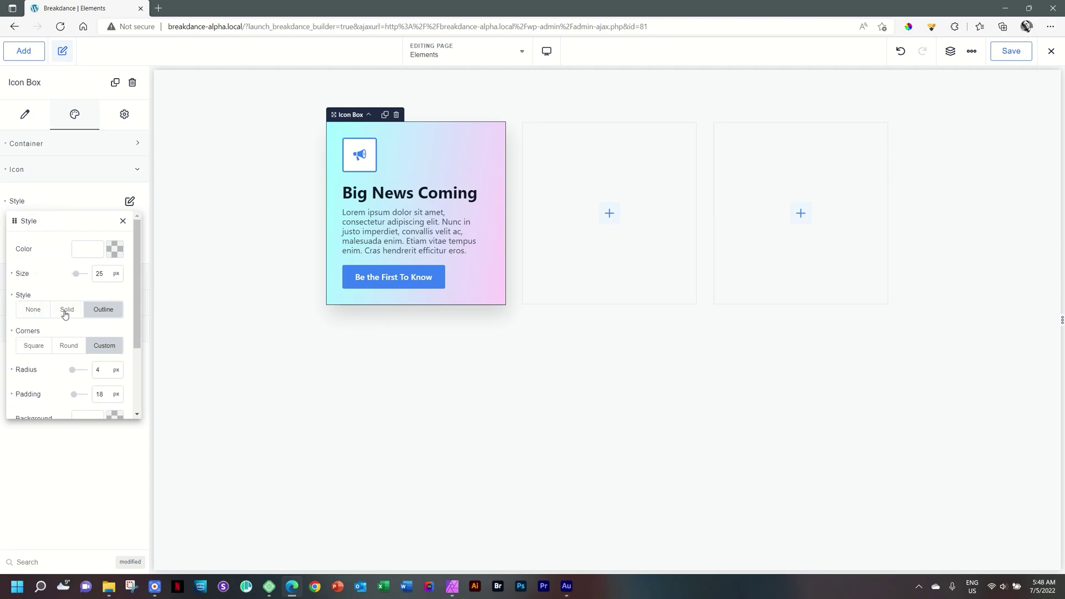
click(34, 312)
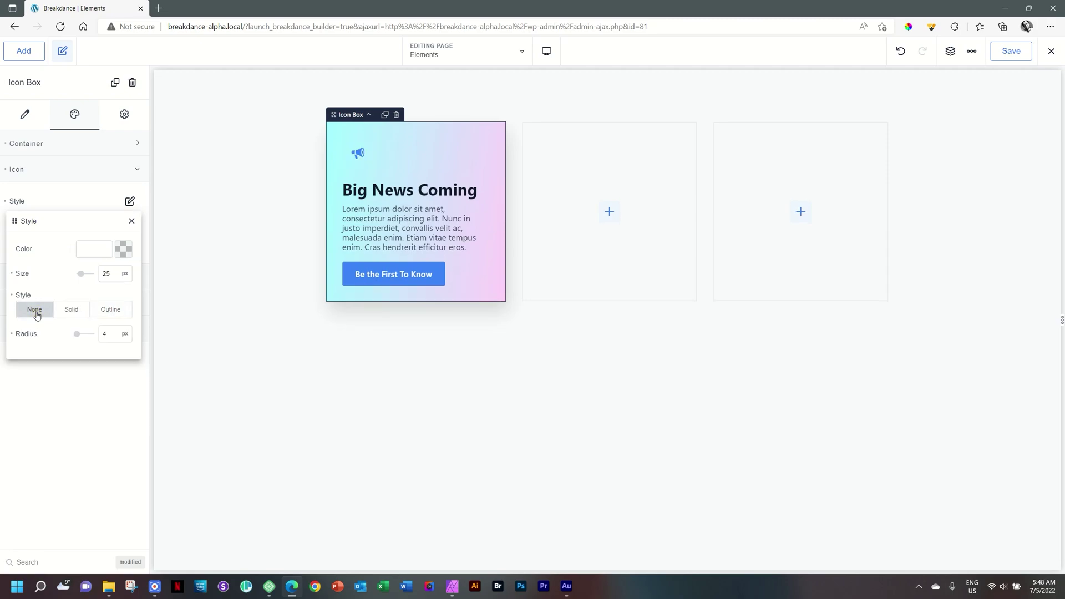
click(68, 314)
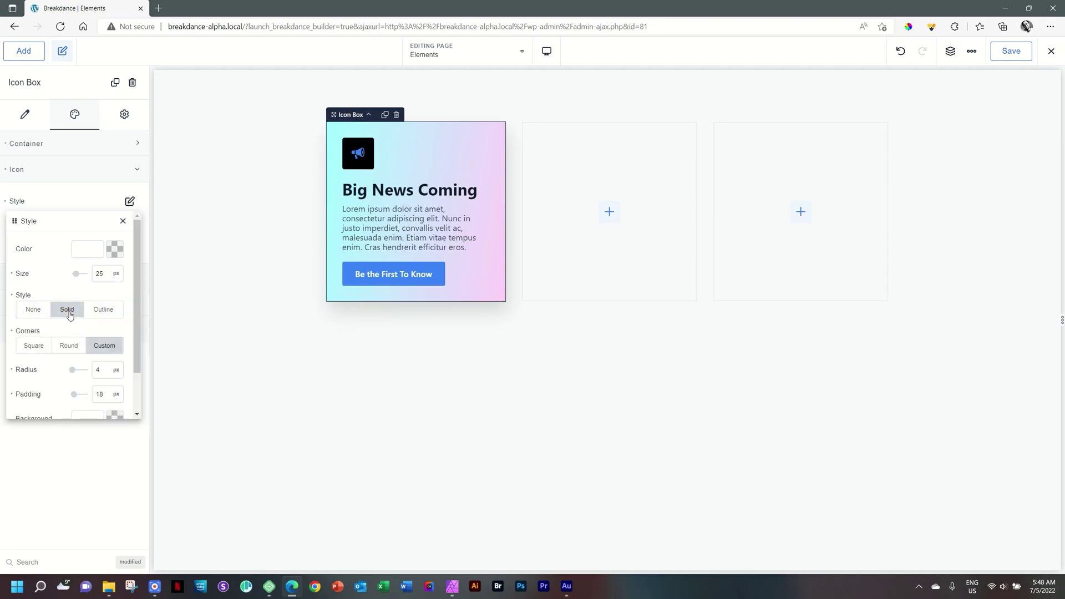
click(100, 314)
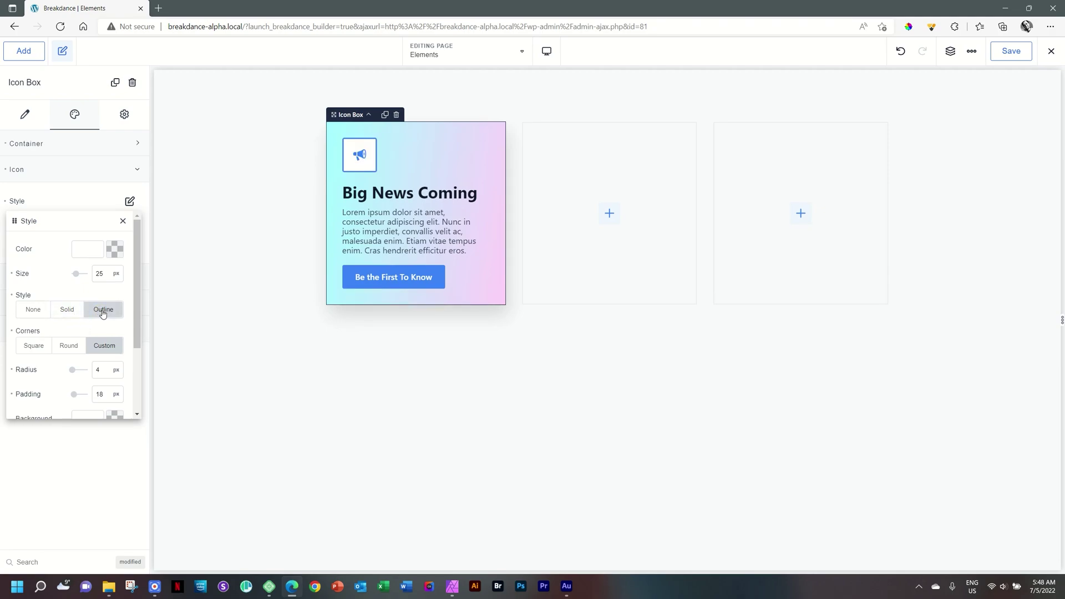
click(33, 313)
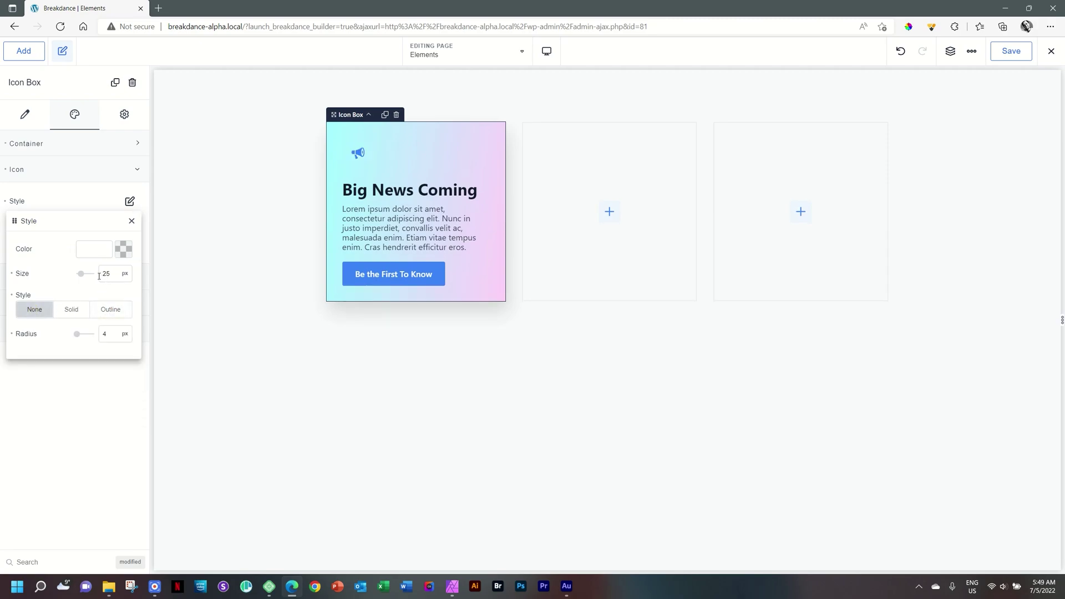
Make the megaphone icon white at size 75 and reset its radius.
click(132, 253)
drag(83, 300, 2, 268)
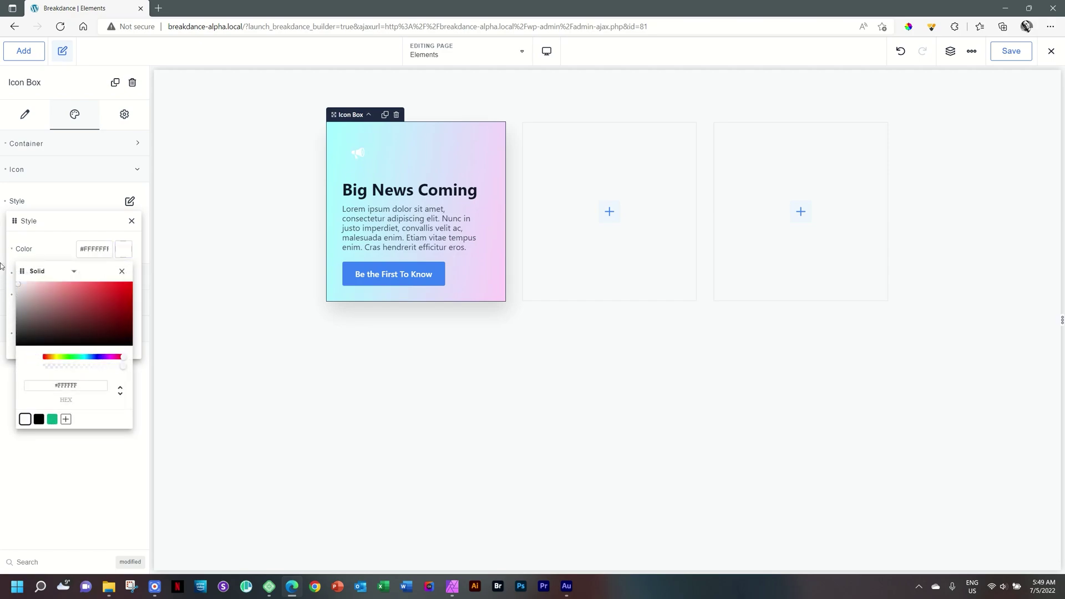
click(131, 253)
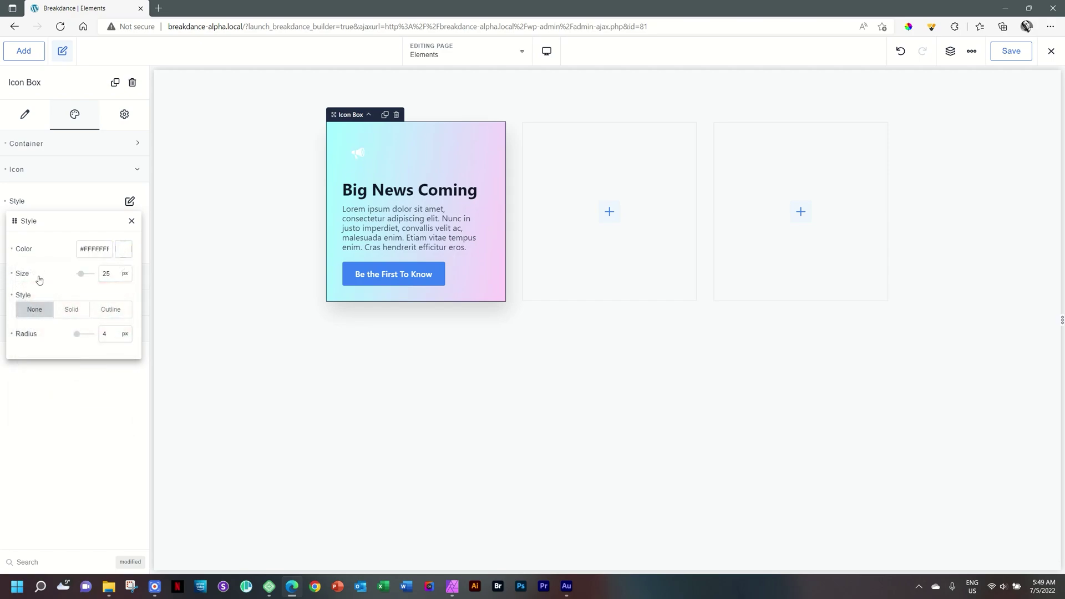
double_click(105, 273)
text(75)
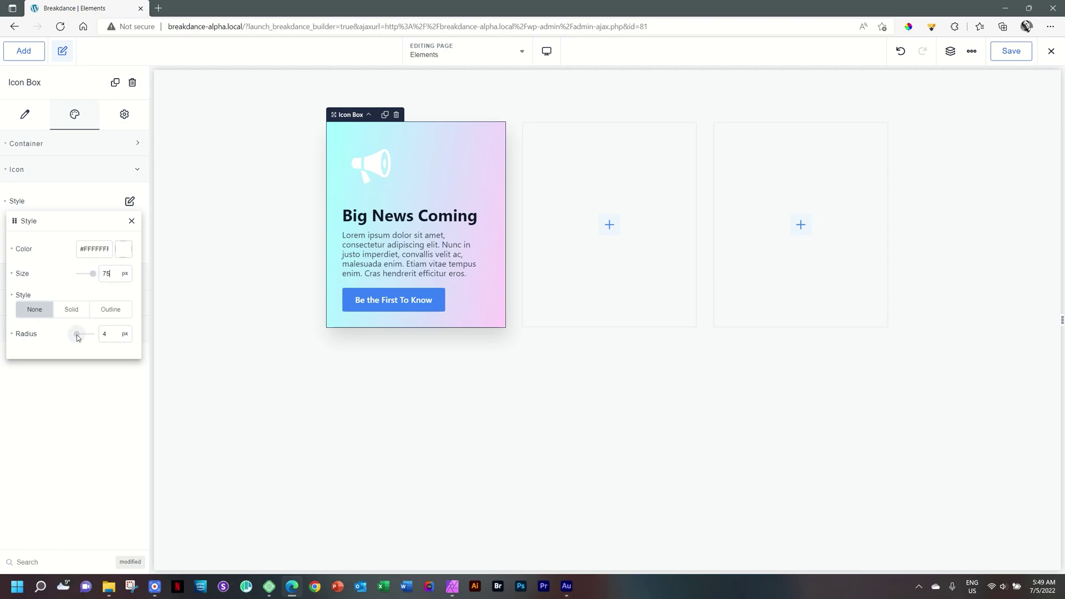
mouse_move(78, 338)
mouse_down()
mouse_move(96, 335)
mouse_move(67, 339)
mouse_up()
click(11, 334)
Give the icon a solid black background with custom corners.
click(71, 310)
scroll(132, 319, down, 1)
scroll(132, 318, down, 1)
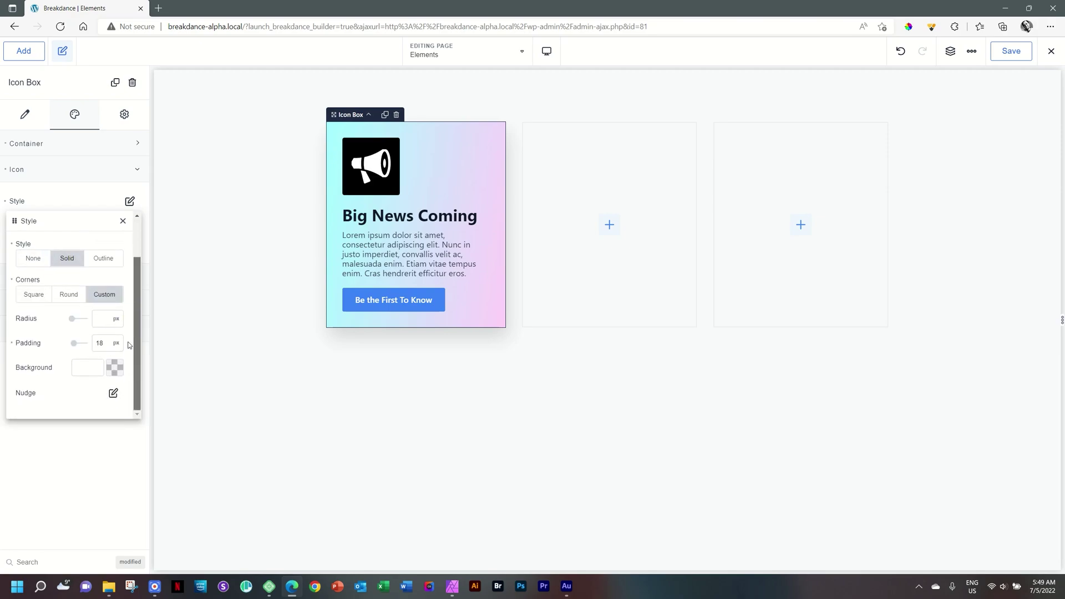
click(31, 295)
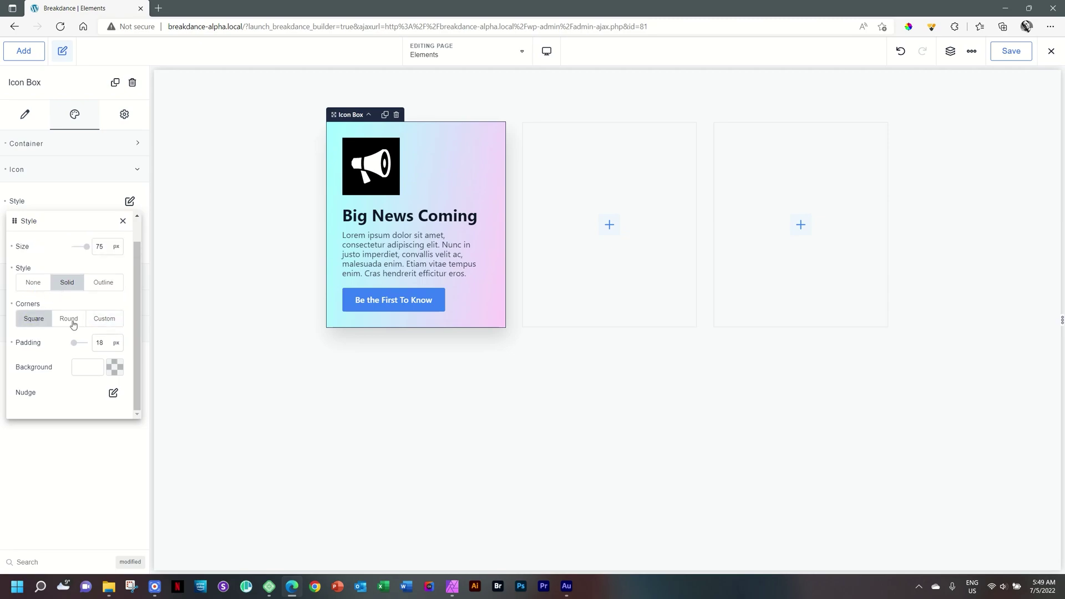
click(73, 323)
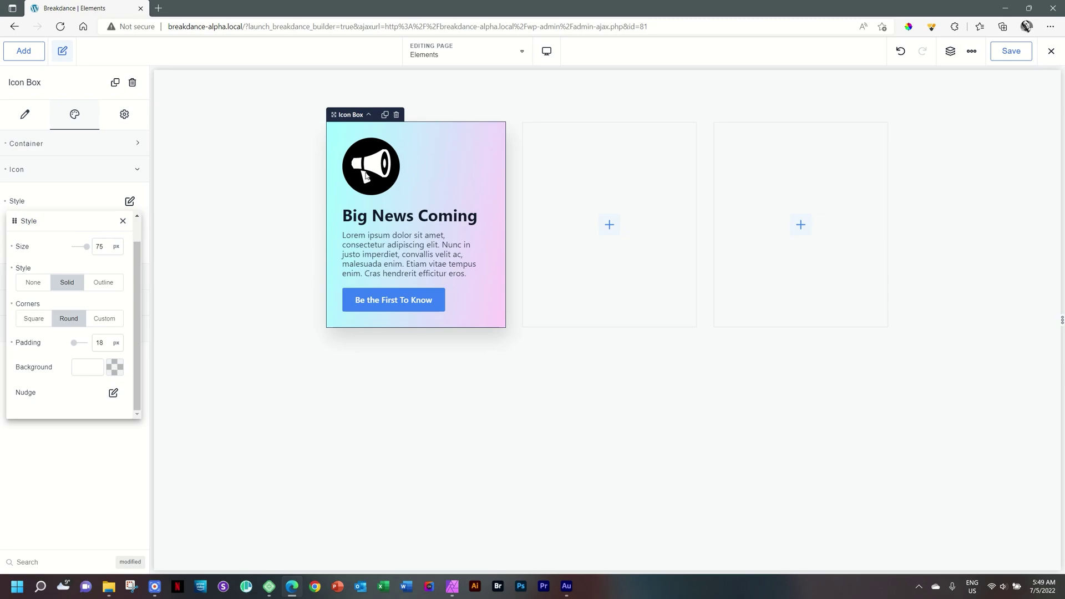
click(104, 319)
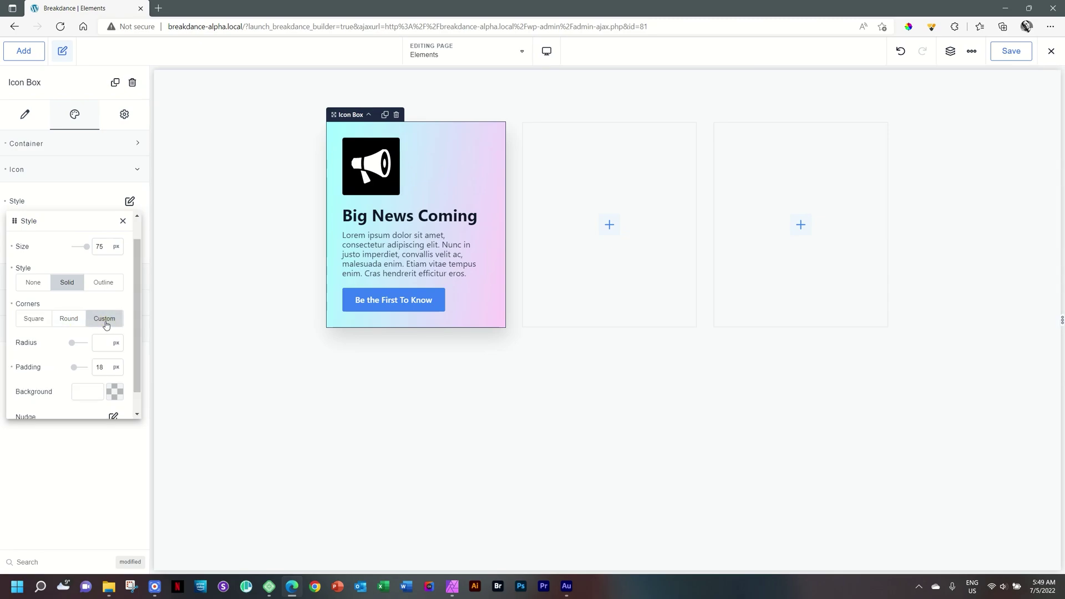
Clear the icon's X and Y nudge offsets.
scroll(140, 327, down, 1)
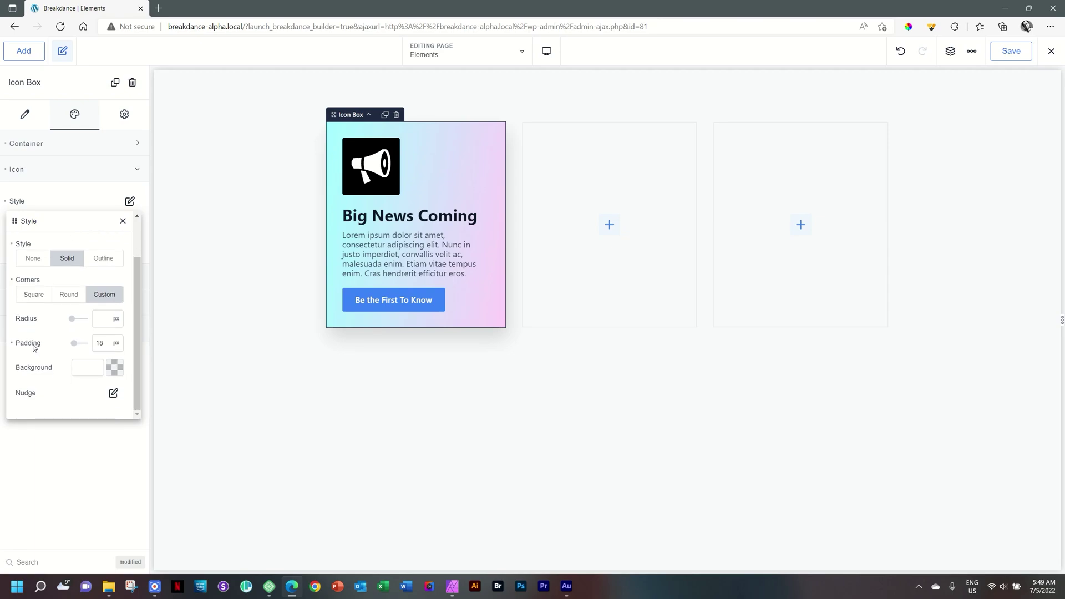
click(113, 393)
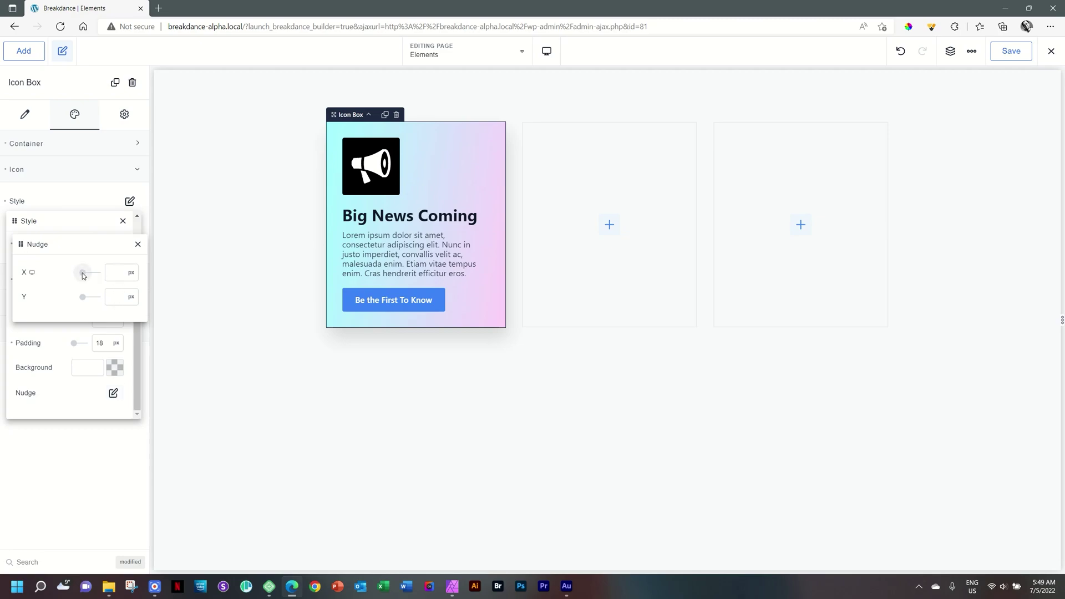
mouse_move(83, 276)
mouse_down()
mouse_move(104, 277)
mouse_move(84, 278)
mouse_move(101, 277)
mouse_move(99, 297)
mouse_move(84, 297)
mouse_move(103, 297)
mouse_move(95, 276)
mouse_up()
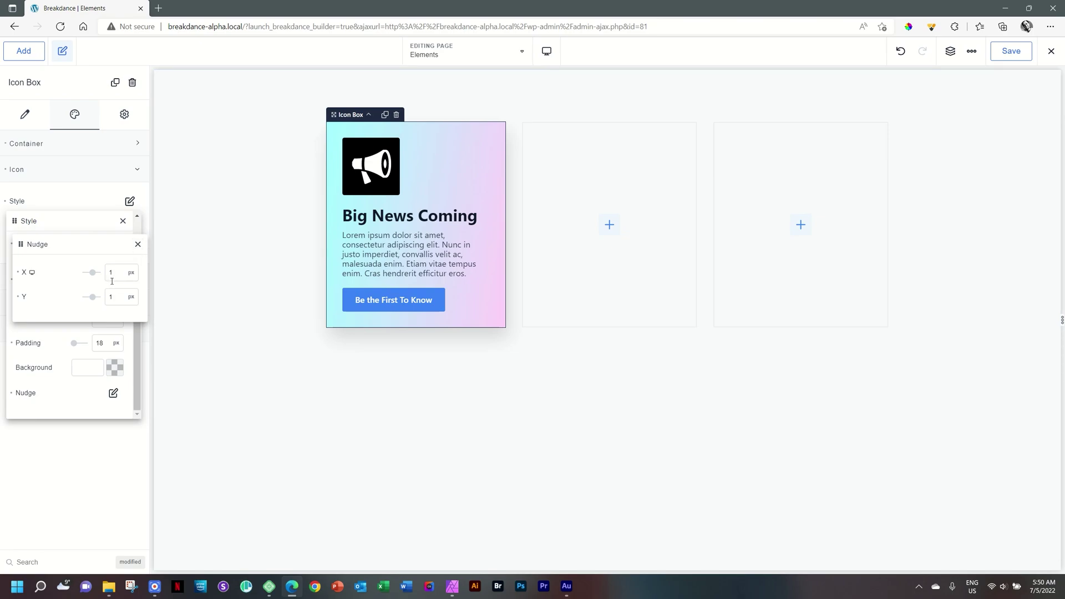
click(20, 275)
click(21, 297)
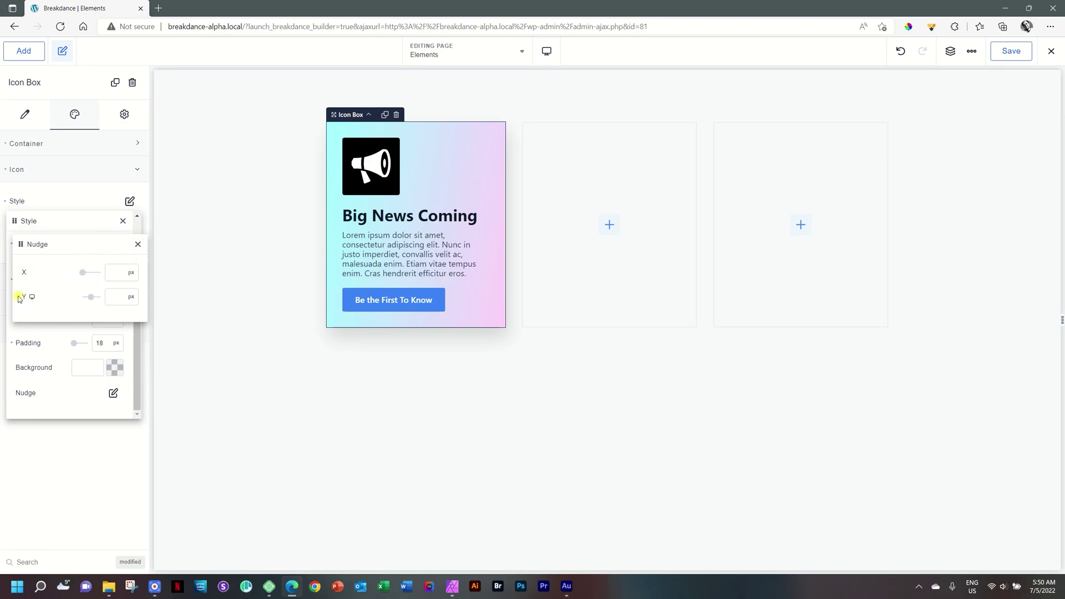
Give the megaphone icon 22 px padding and a solid, round-cornered black circle background.
click(138, 244)
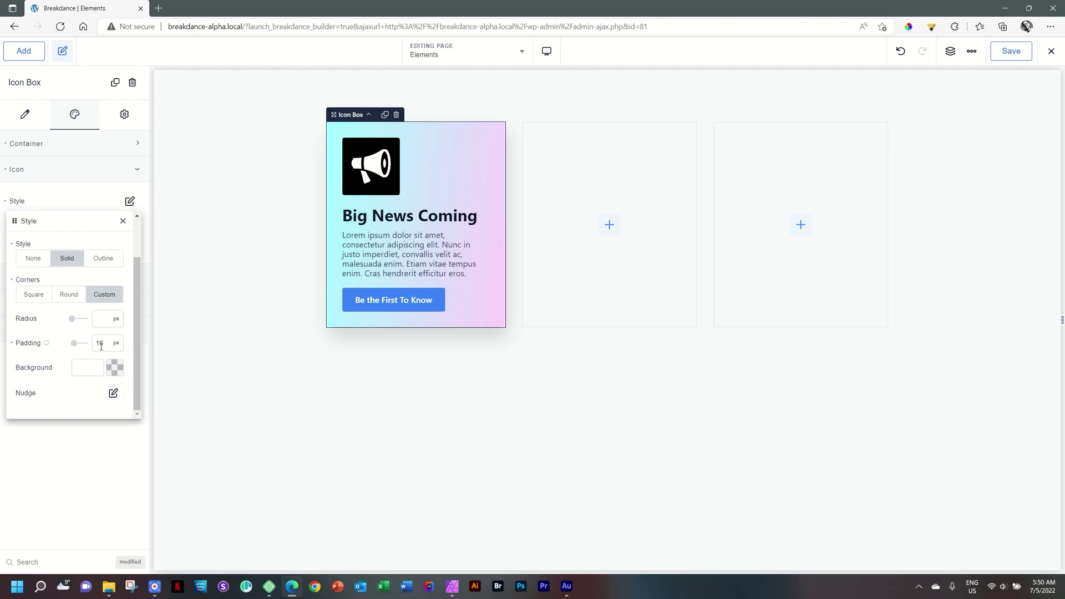
drag(74, 343, 74, 348)
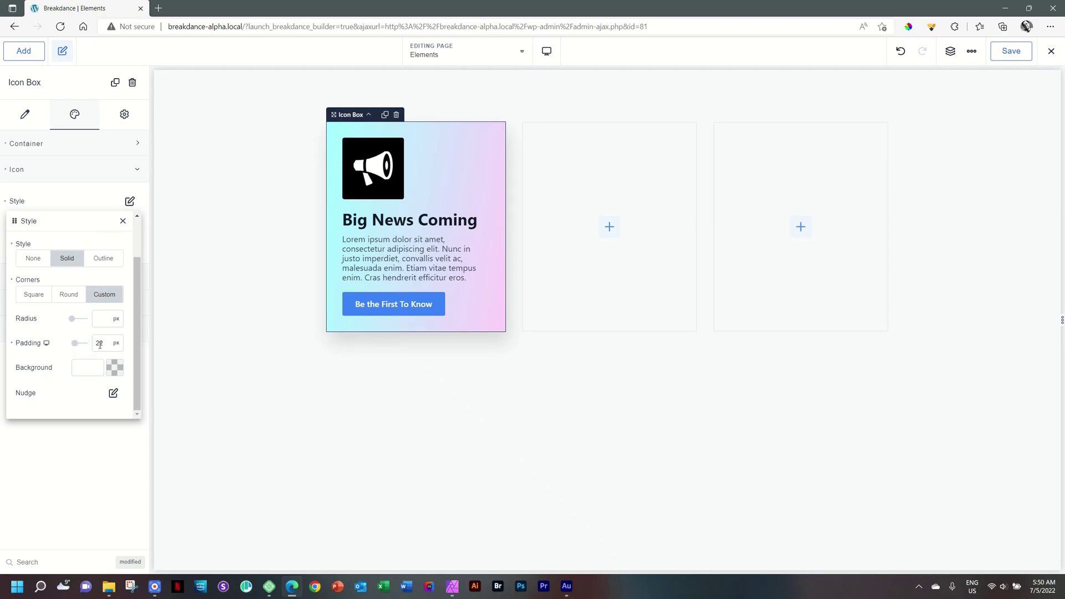
click(69, 295)
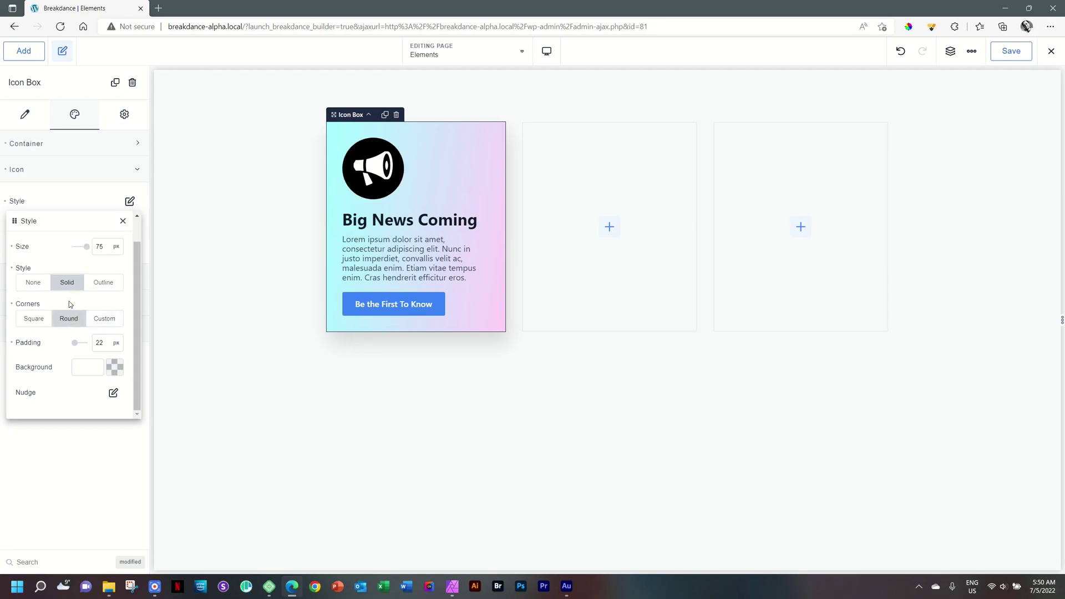
click(103, 319)
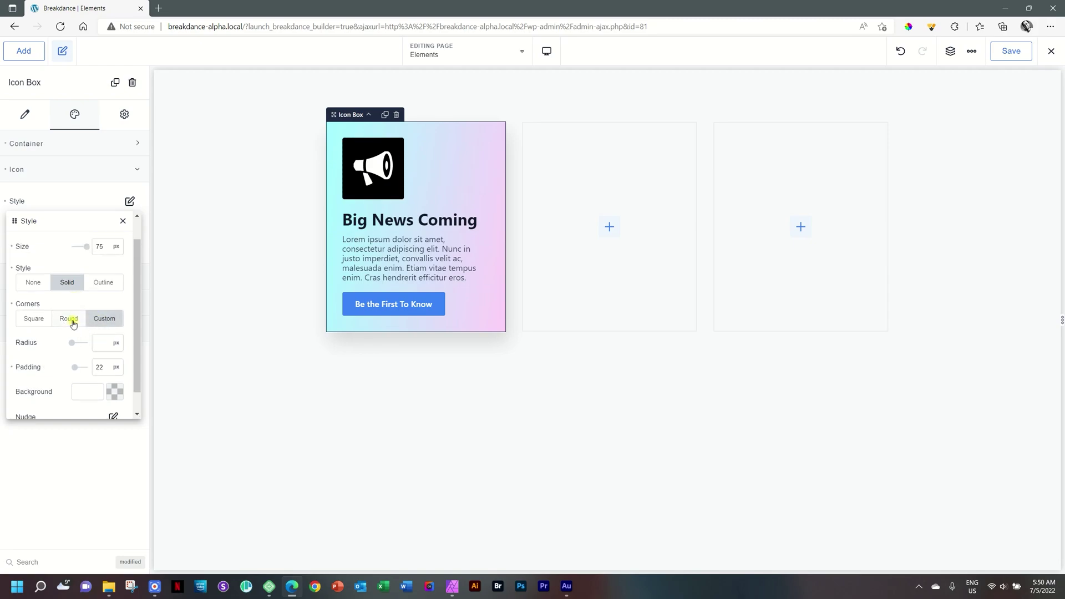
click(69, 319)
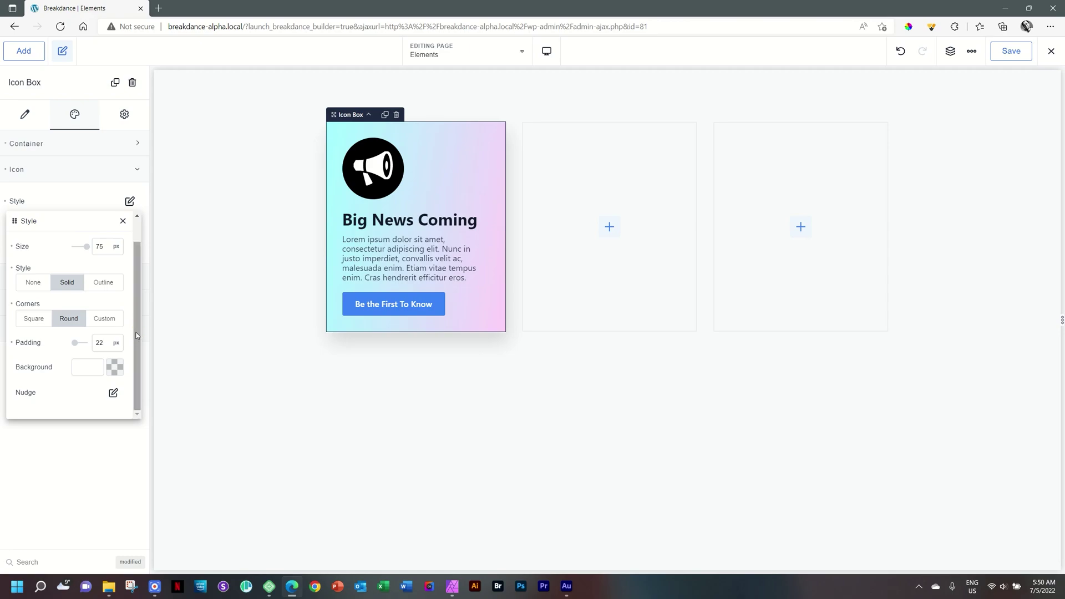
click(39, 319)
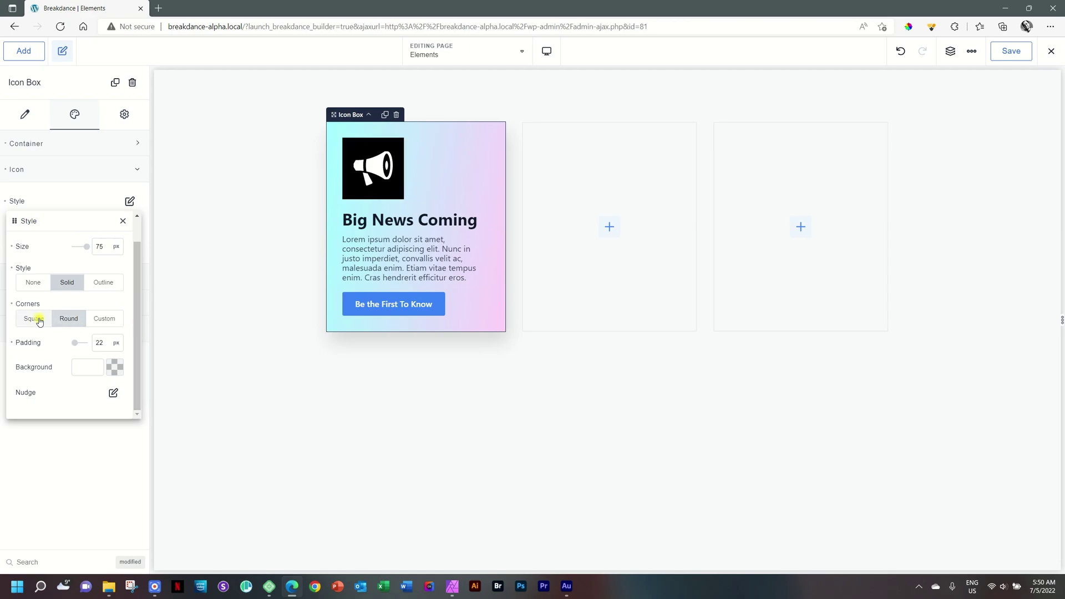
click(75, 321)
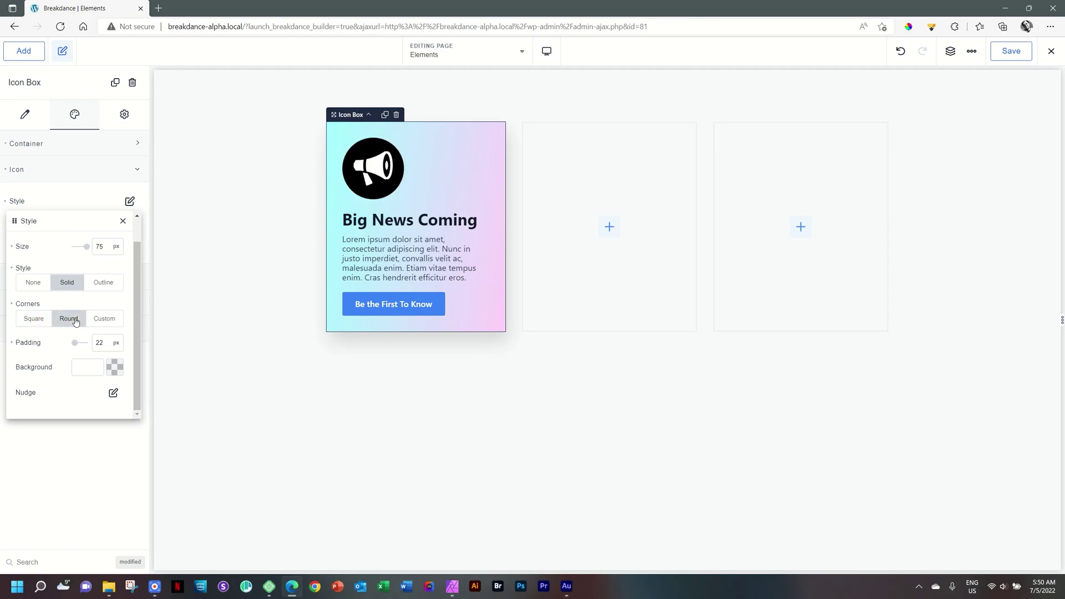
click(113, 286)
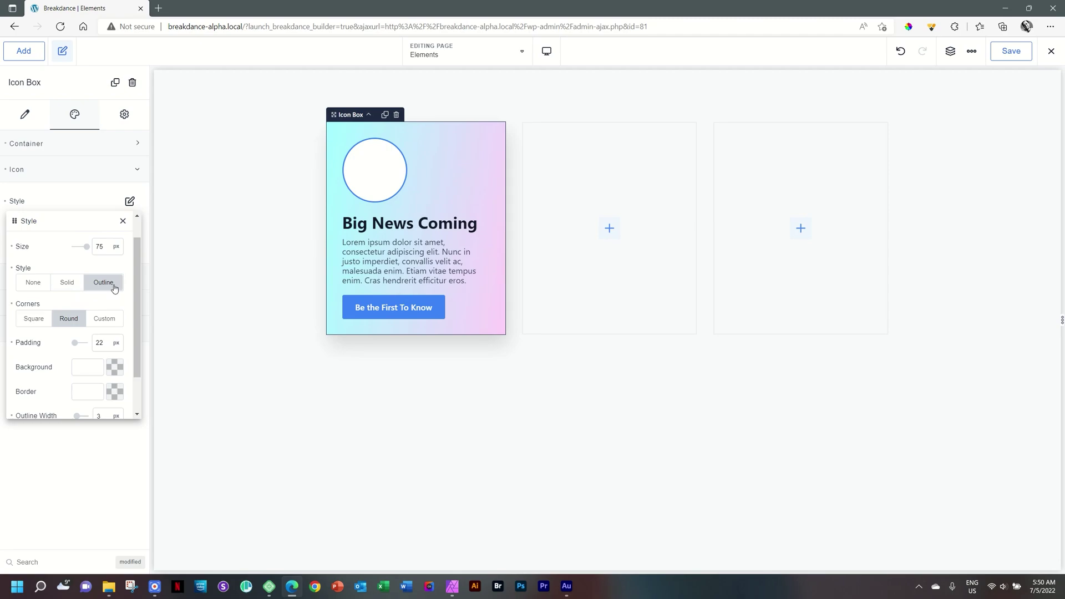
click(68, 285)
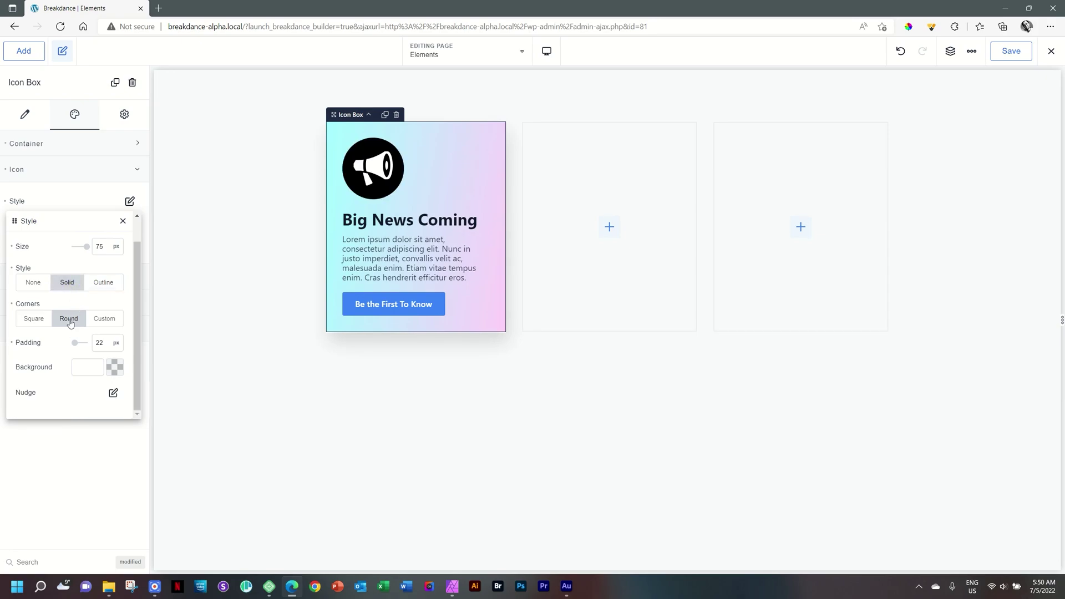
click(123, 221)
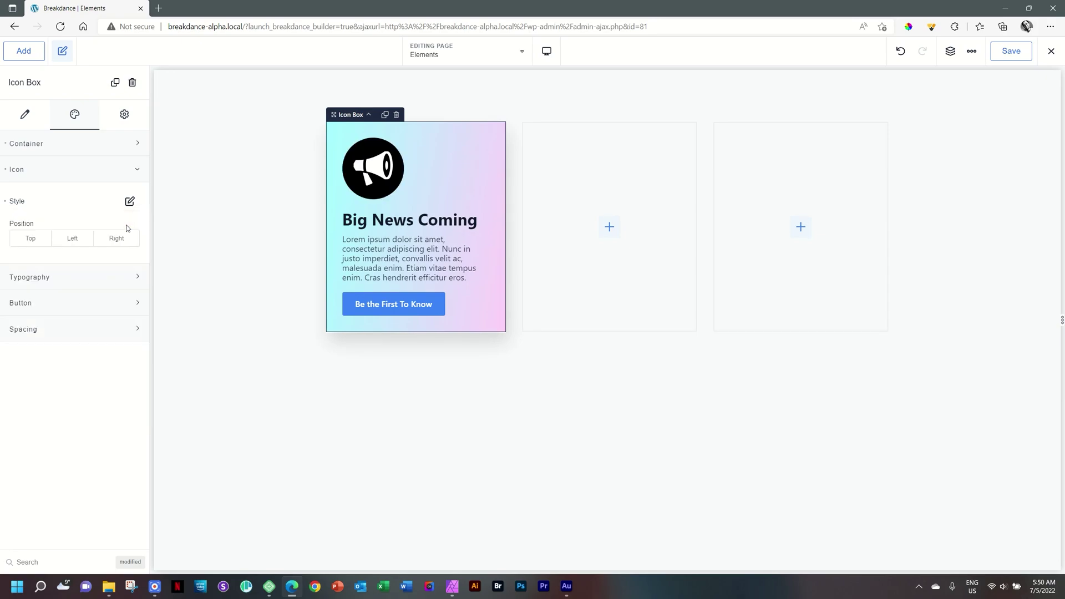
click(39, 242)
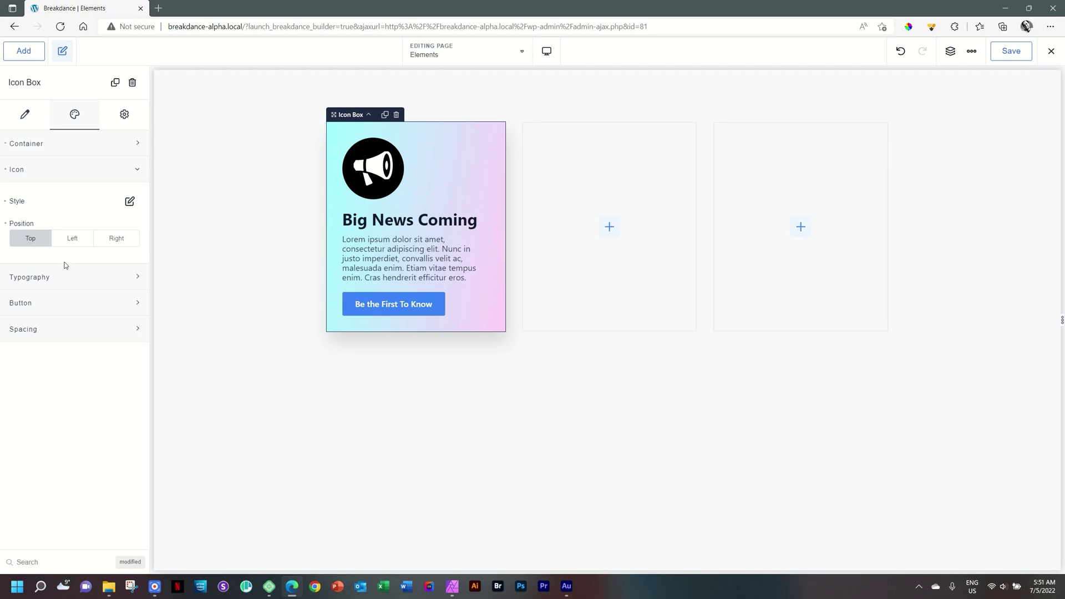
click(69, 239)
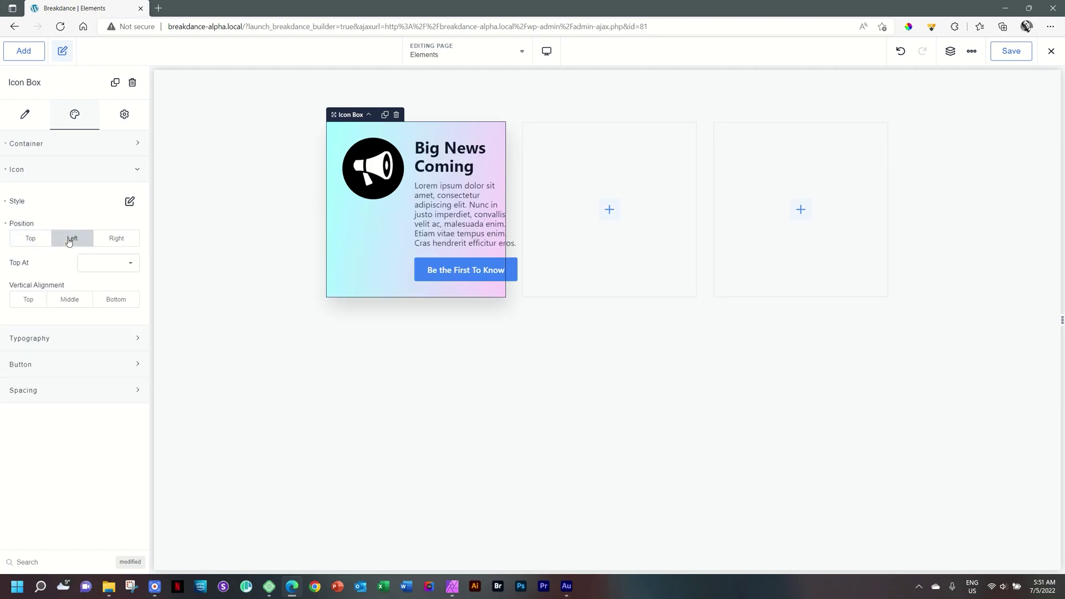
click(112, 243)
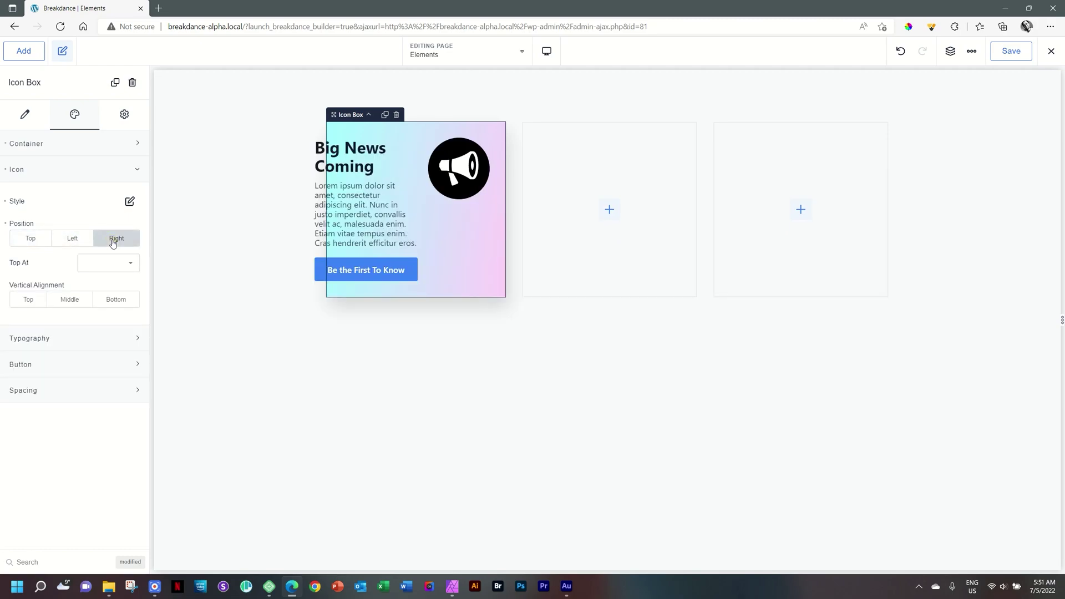
click(83, 240)
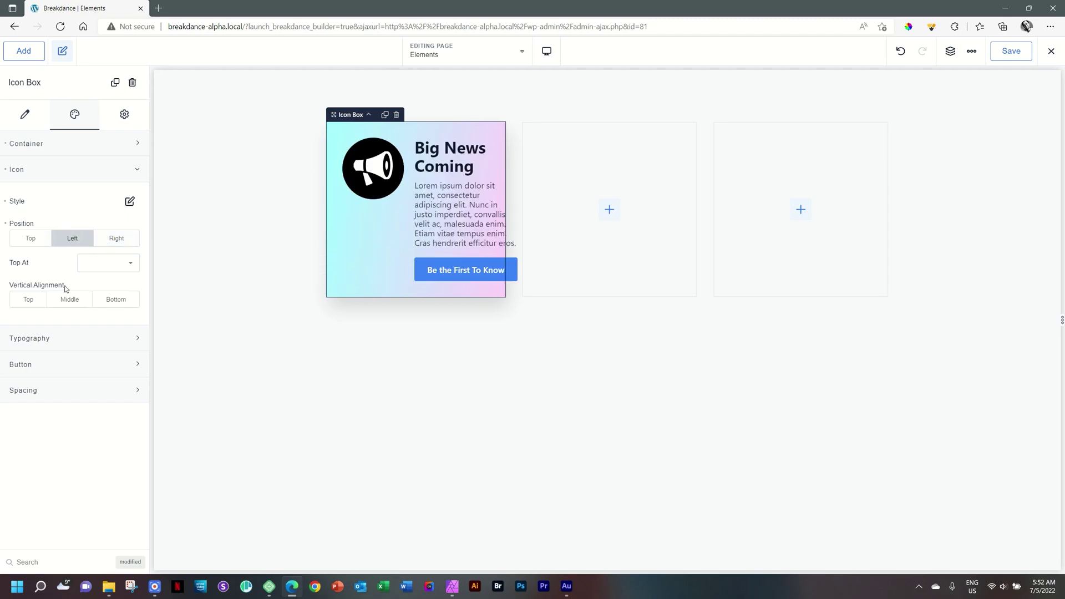
click(27, 301)
click(63, 301)
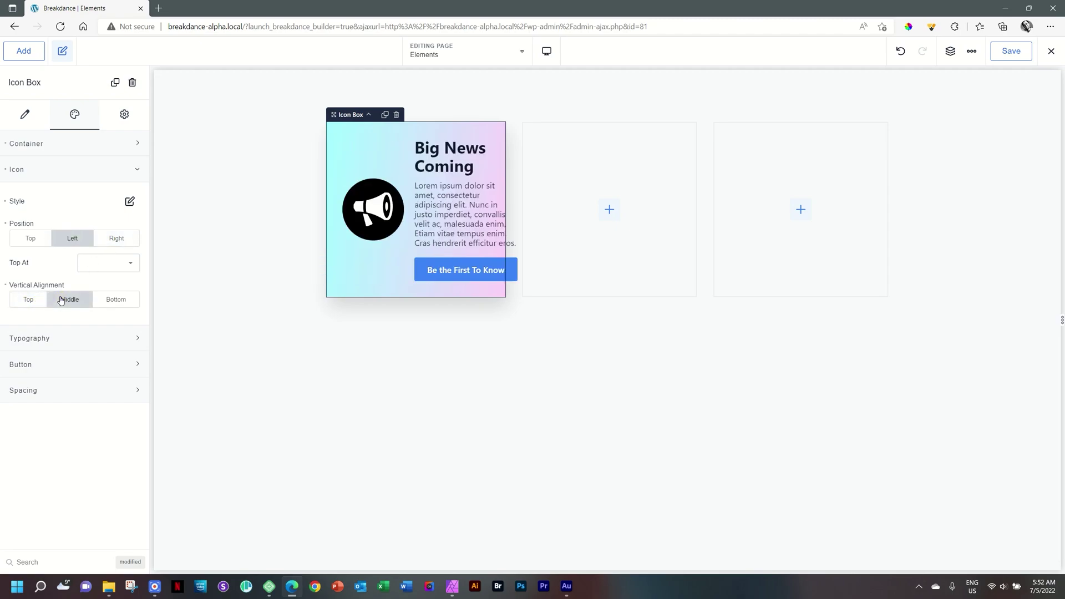
click(114, 300)
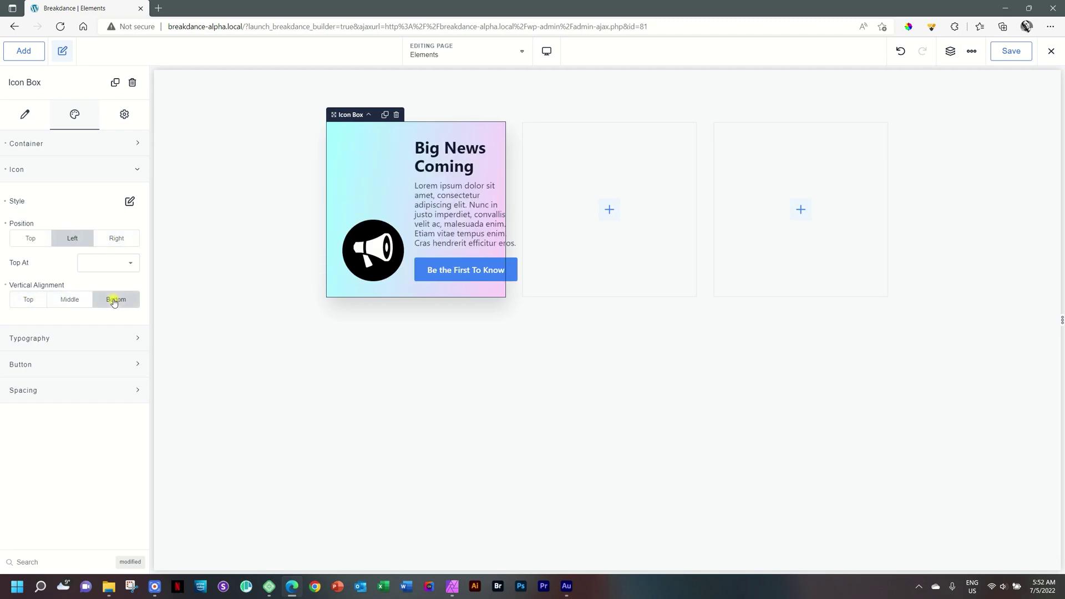
click(30, 299)
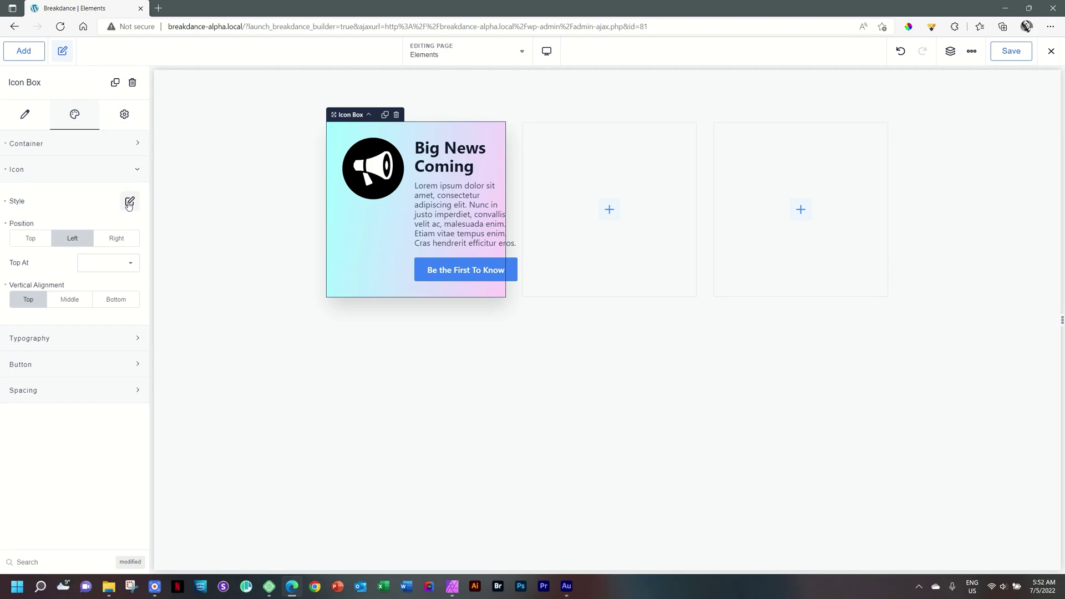
click(34, 239)
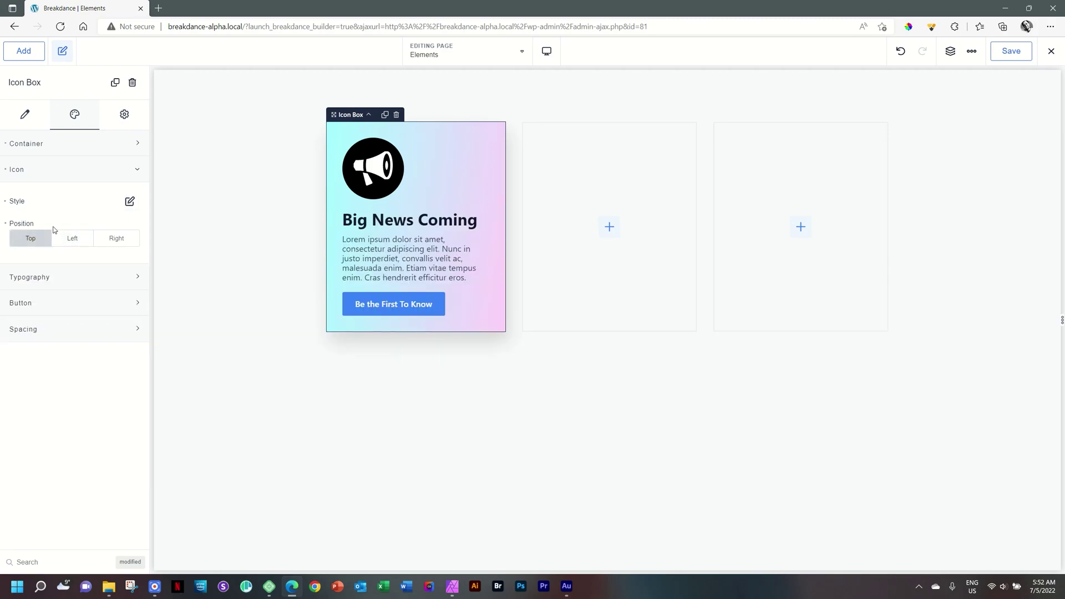
click(34, 176)
click(34, 201)
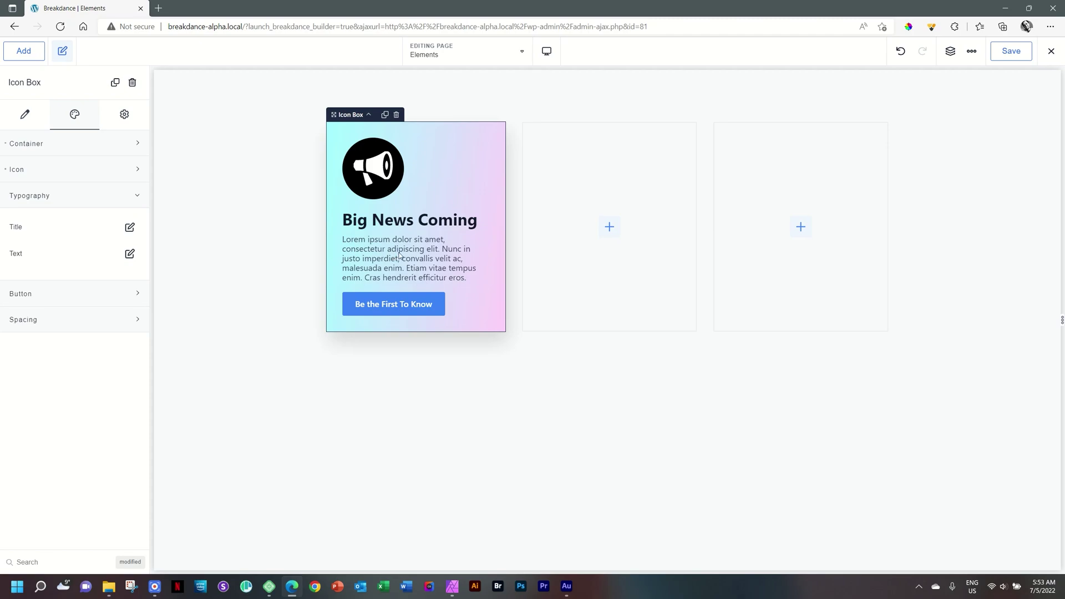
Show the body Text's advanced typography options, checking the Line Height unit list.
click(129, 256)
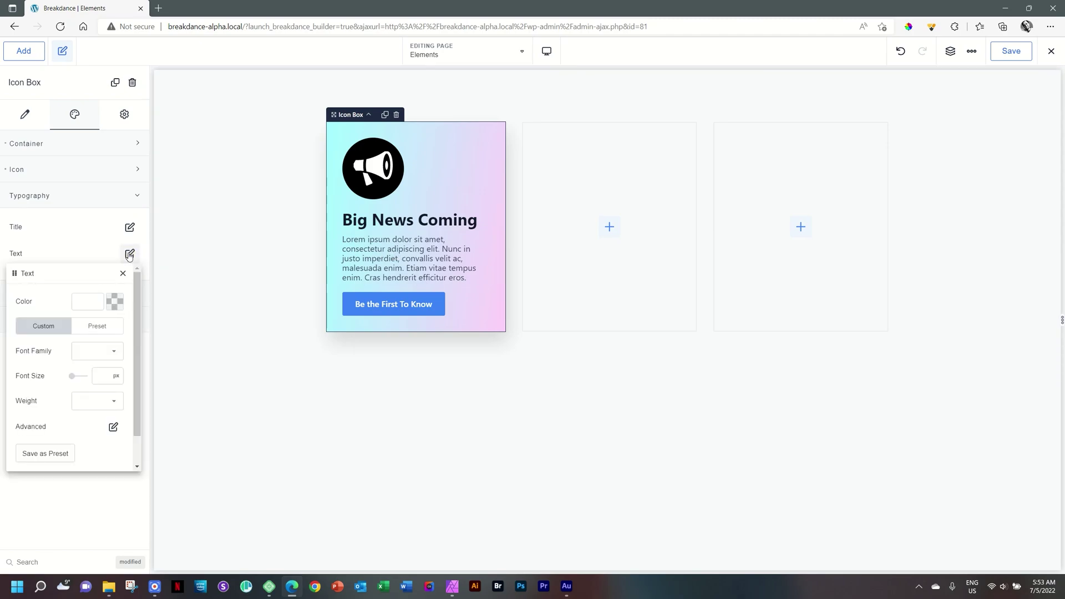
click(114, 427)
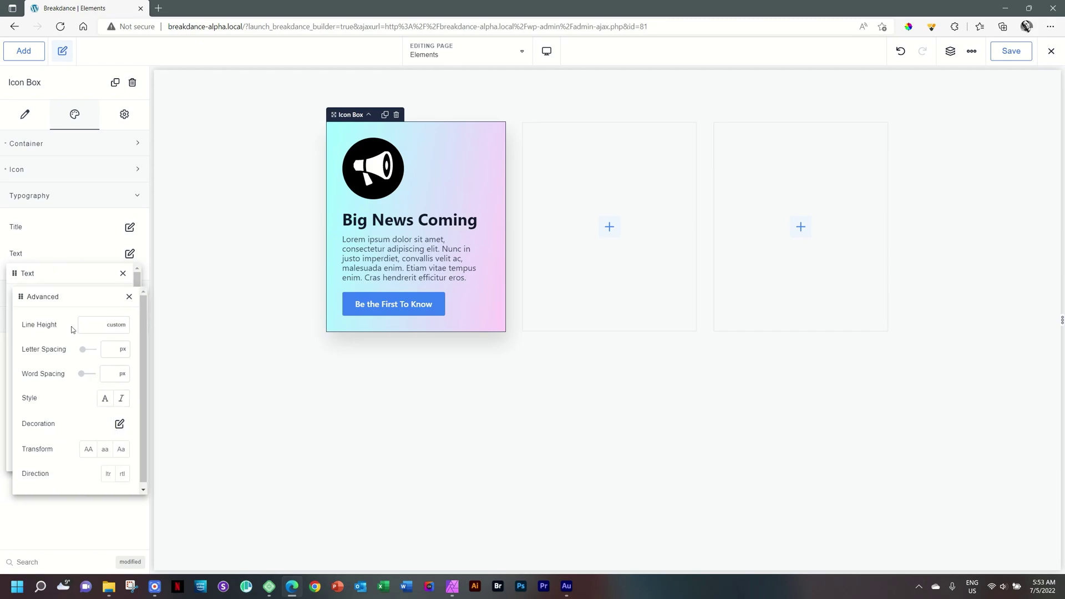
click(117, 329)
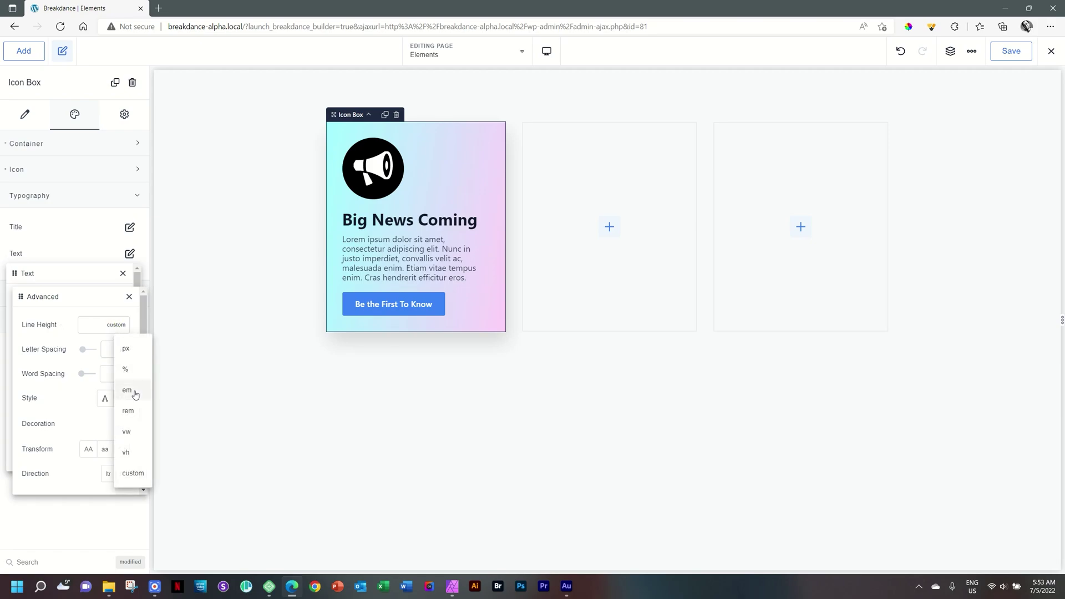
click(117, 324)
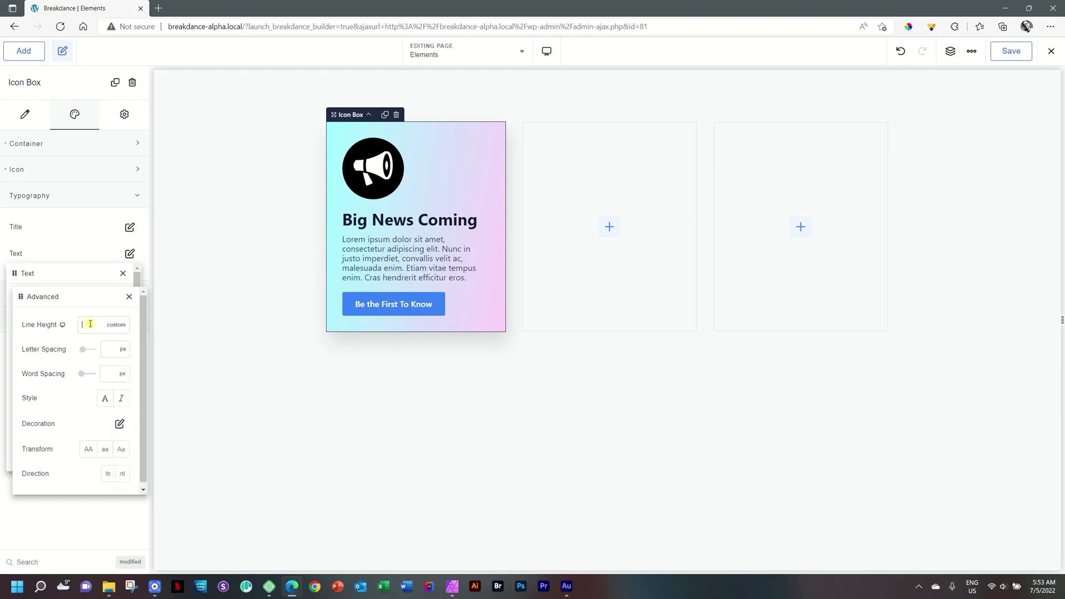
Try body text line heights of 1, 1.2 and 1.1, clearing each one.
click(91, 324)
text(1)
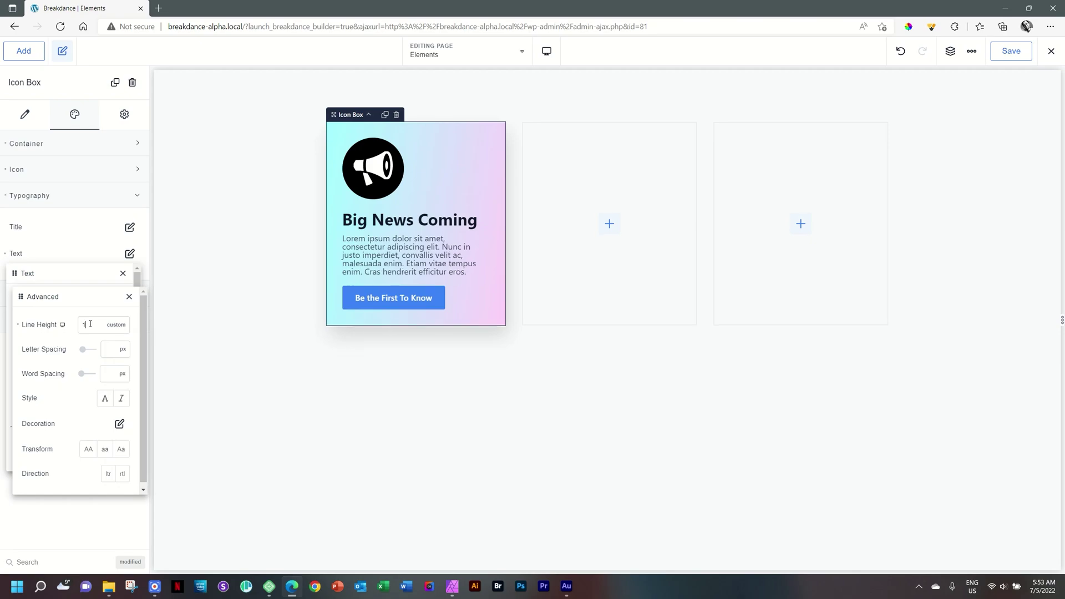
click(18, 324)
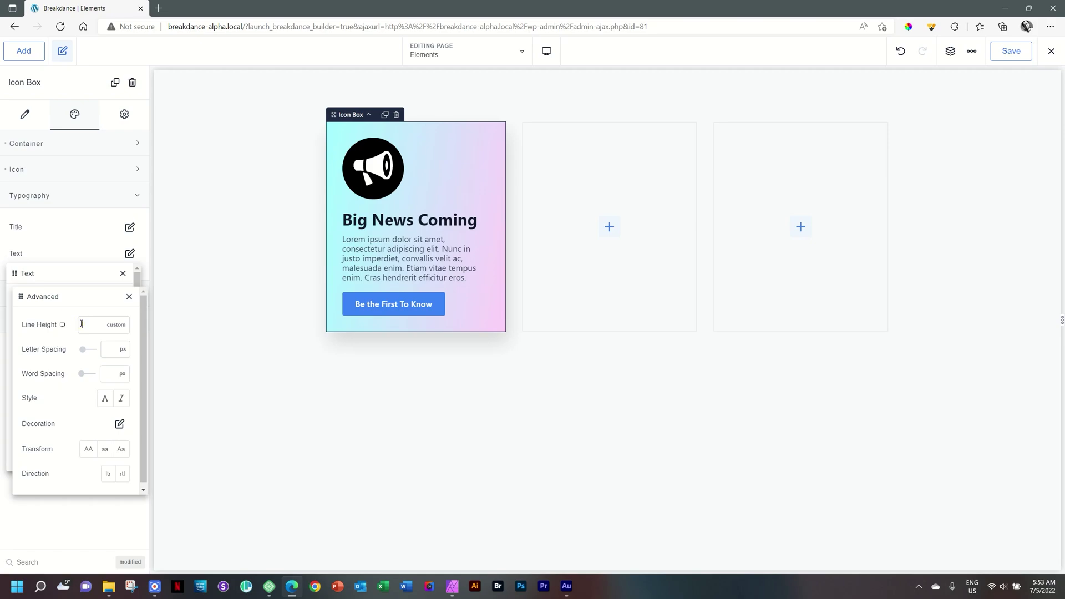
click(81, 324)
text(1.2)
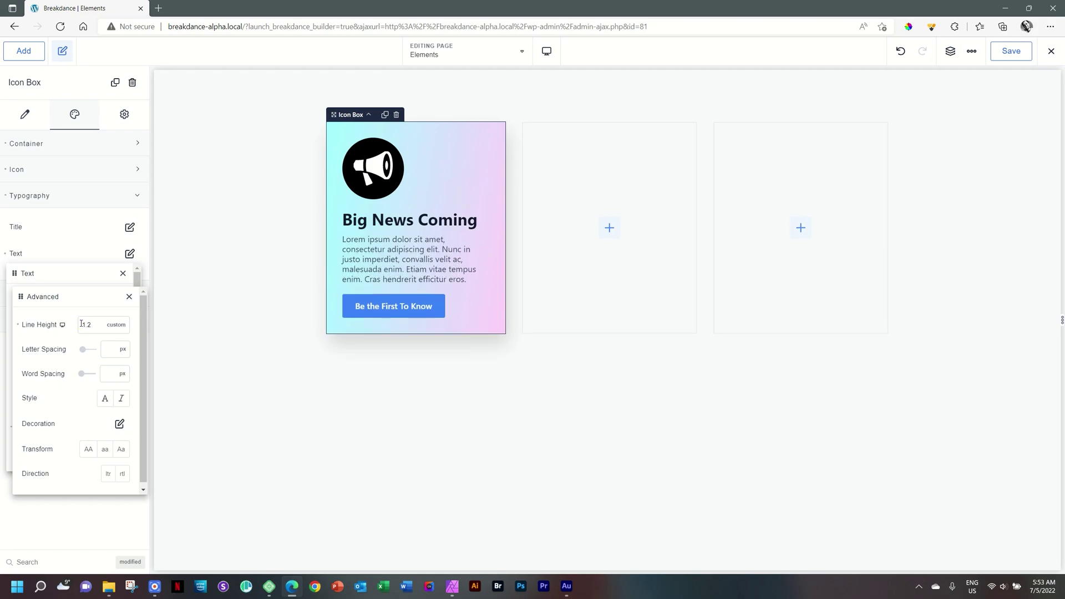
click(17, 324)
click(90, 320)
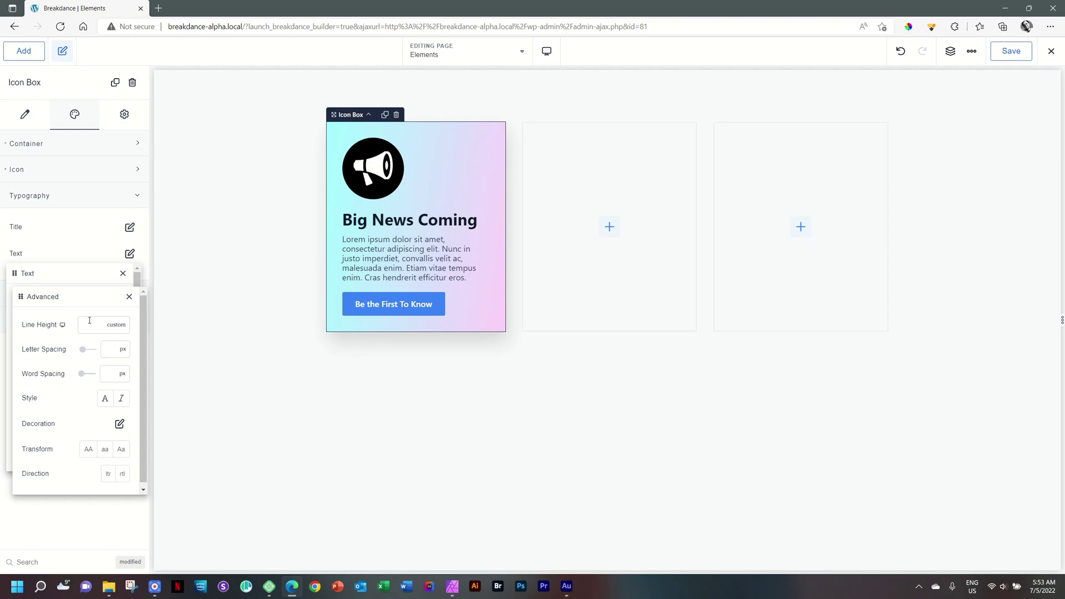
text(1.1)
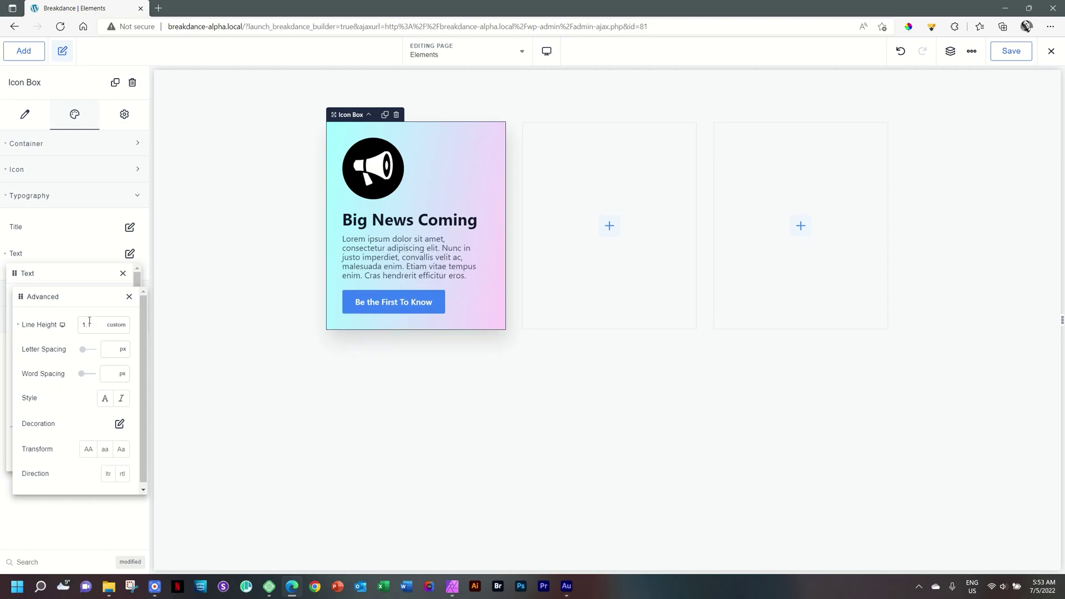
click(17, 325)
click(99, 324)
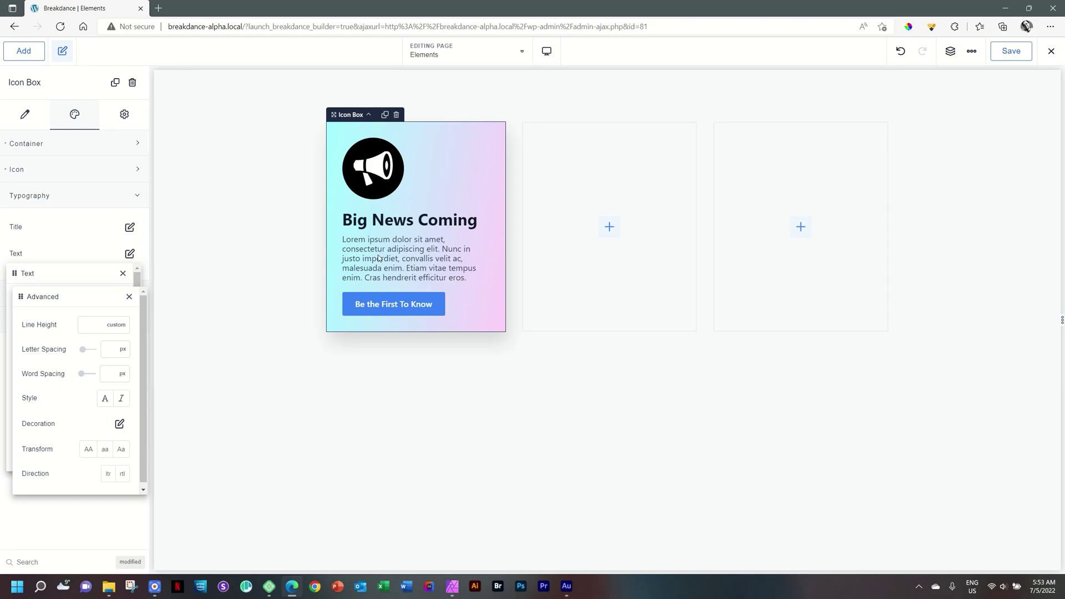
Set the body text line height to 1.6 and close the typography popups.
click(95, 323)
text(1.6)
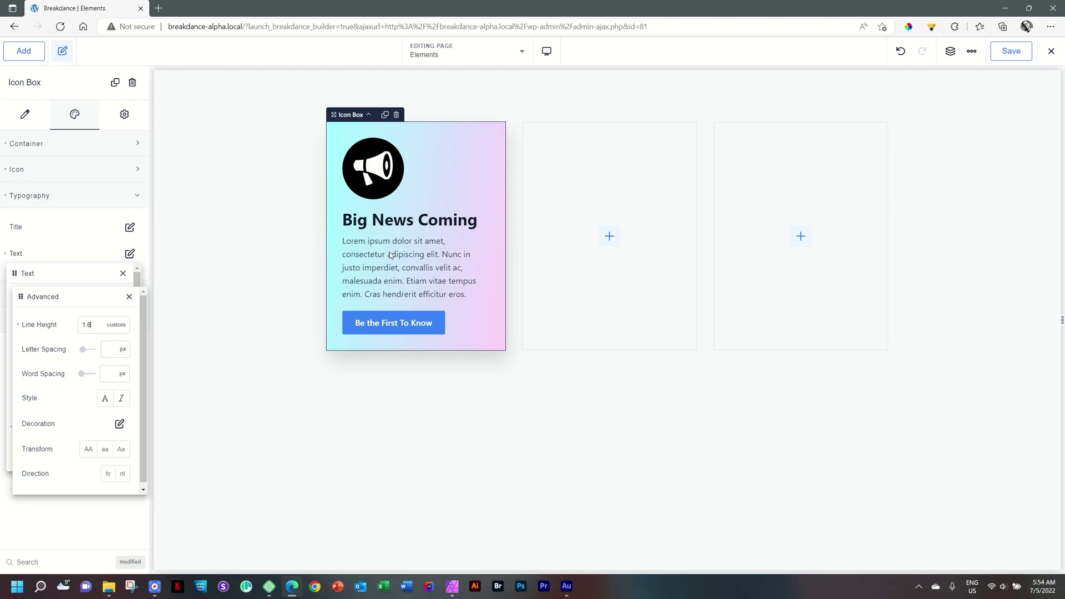
click(391, 254)
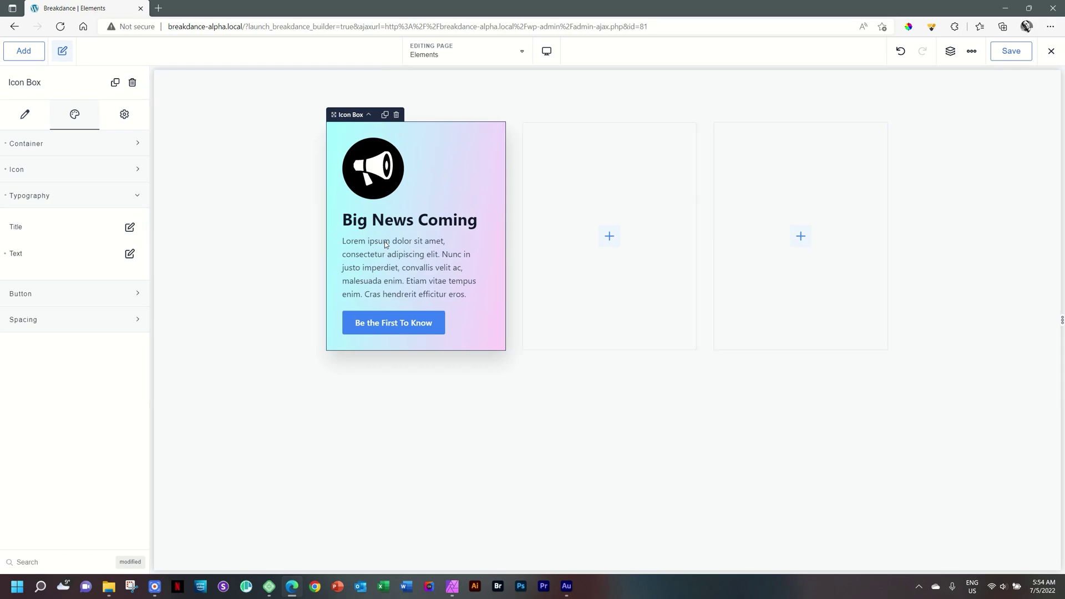
click(101, 323)
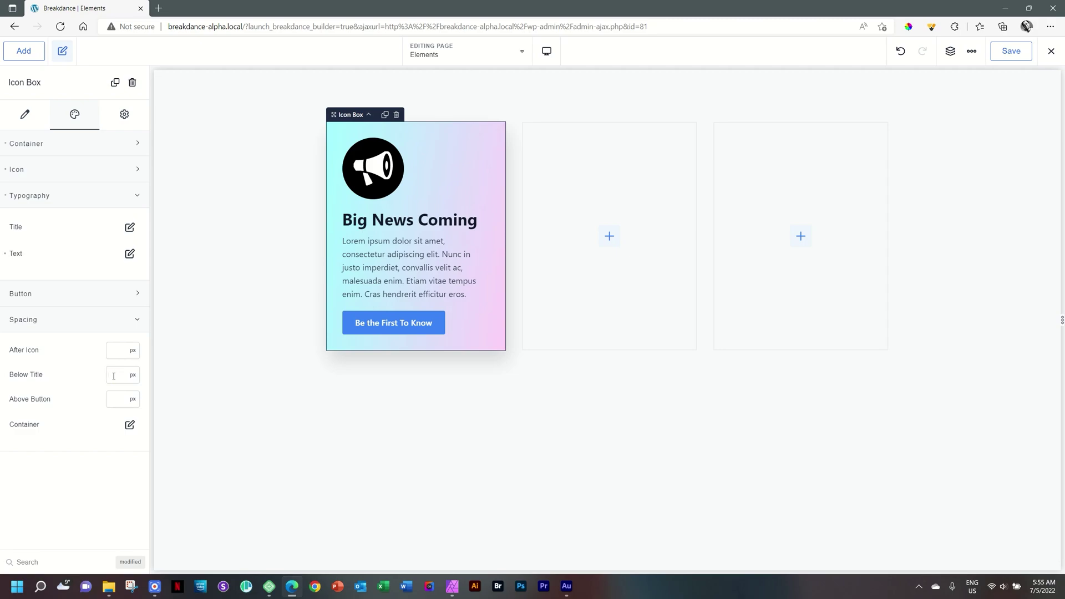
Set Below Title spacing to 20 px and Above Button spacing to 40 px.
text(10)
drag(122, 374, 92, 377)
text(20)
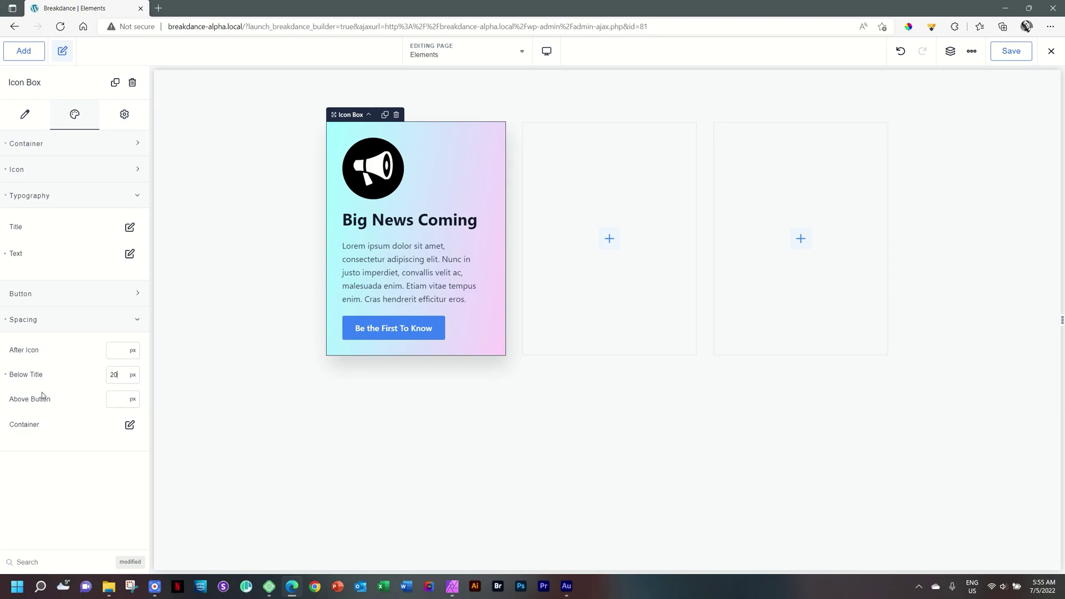
click(112, 399)
text(40)
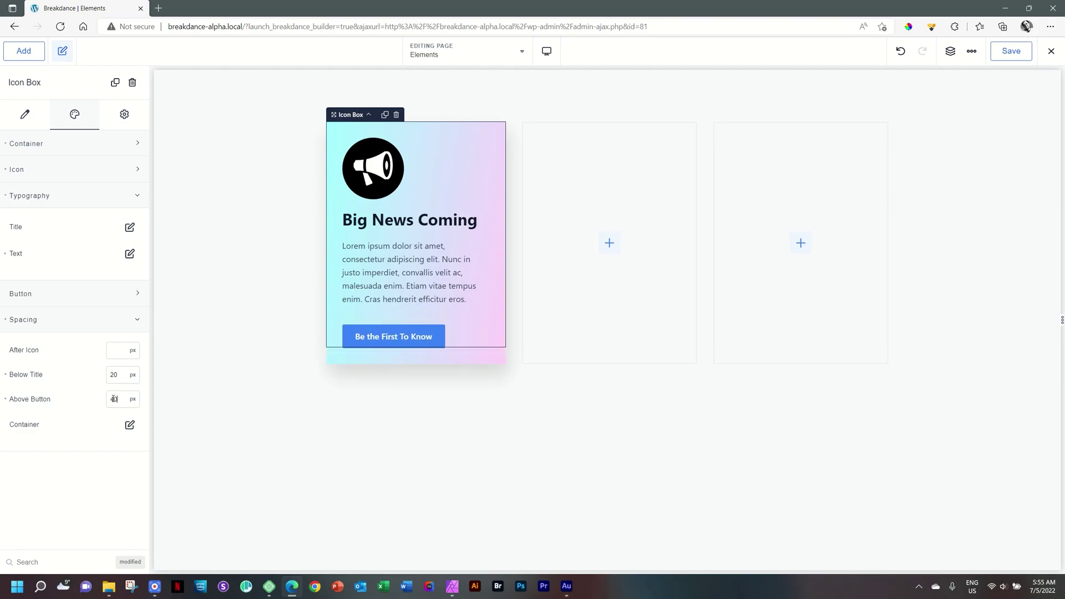
click(473, 411)
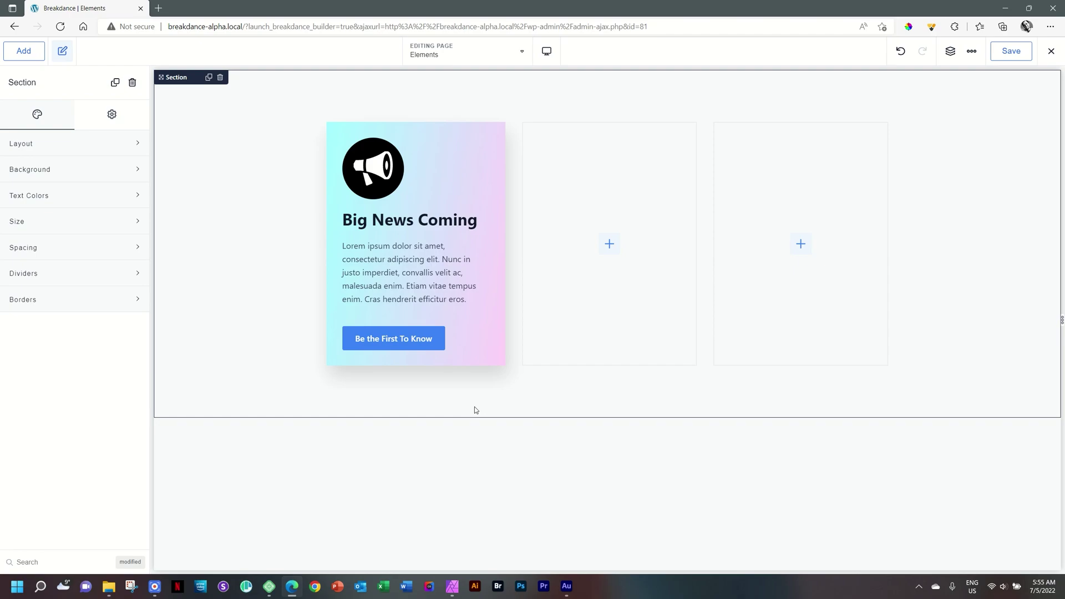
Expand the Button settings, try Secondary, Custom and Text styles, then return to Primary.
click(478, 327)
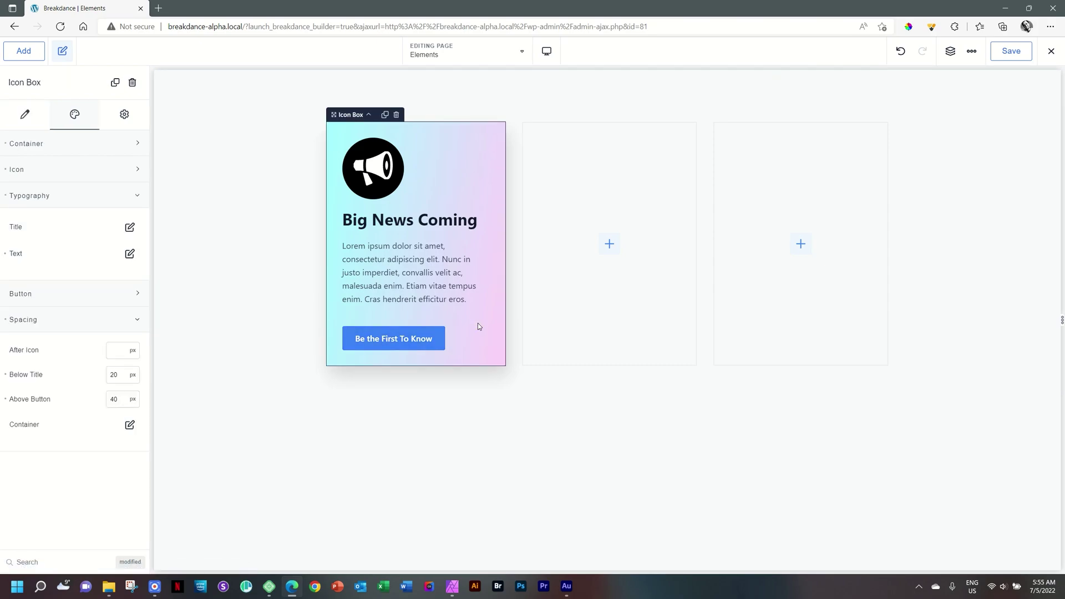
click(79, 322)
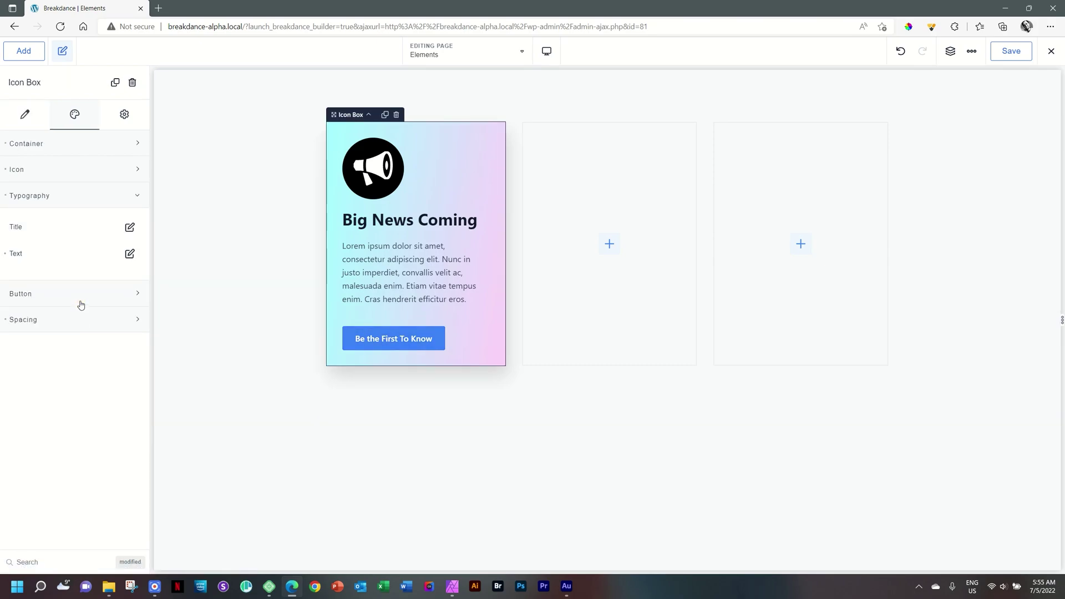
click(72, 197)
click(49, 222)
click(23, 266)
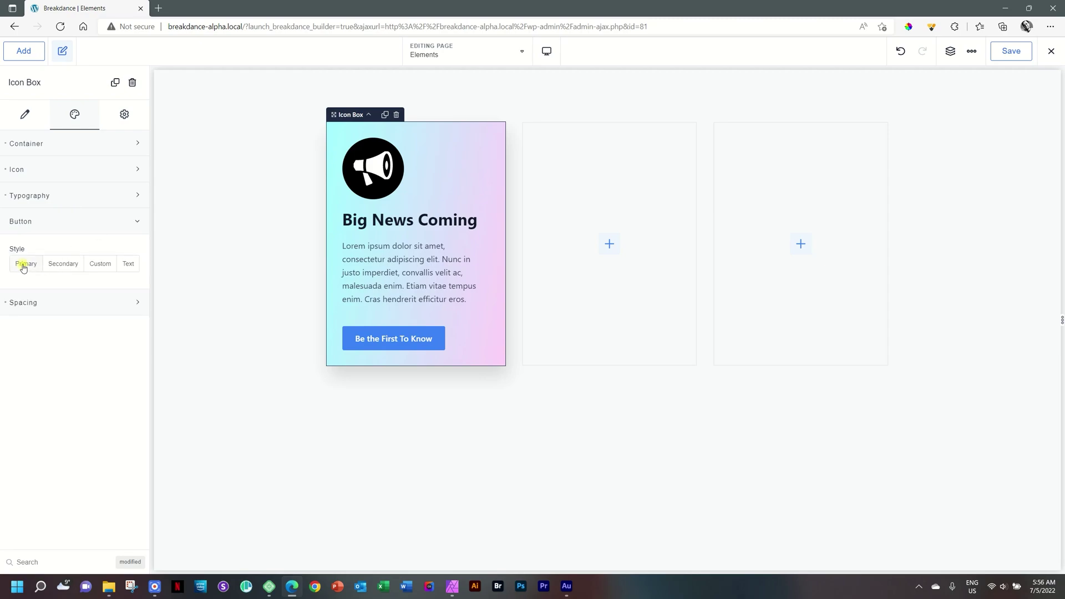
click(64, 265)
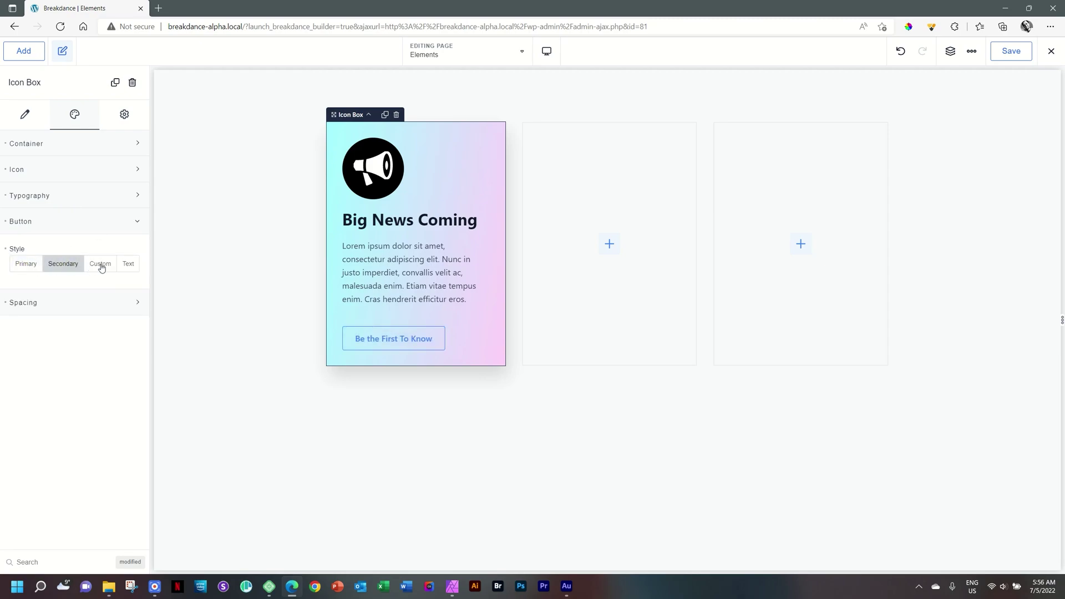
click(100, 265)
click(134, 265)
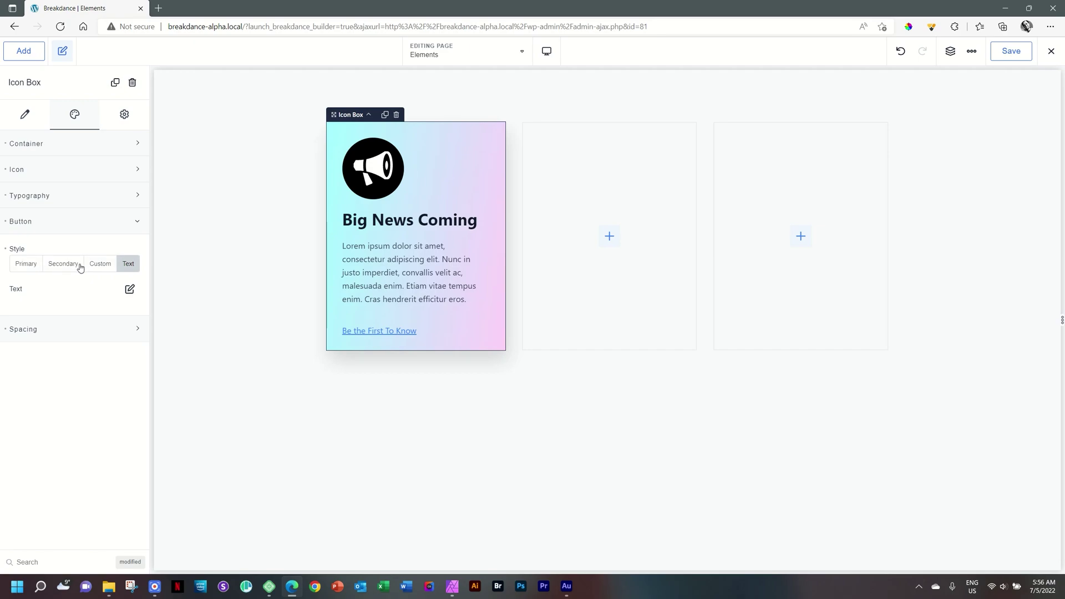
click(28, 266)
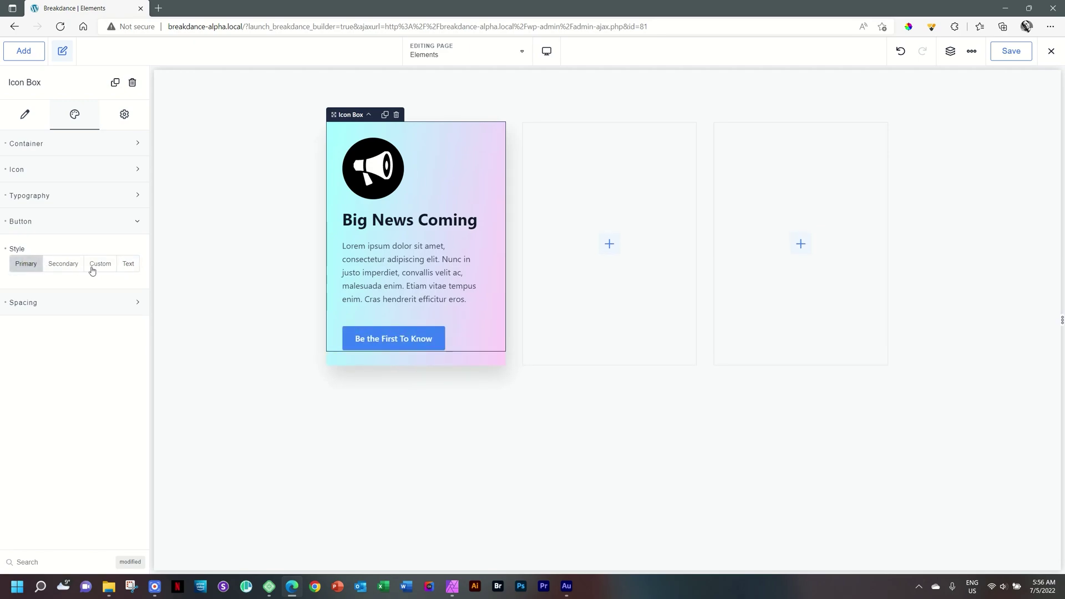
Open Global Settings and briefly expand the global Buttons section.
click(971, 50)
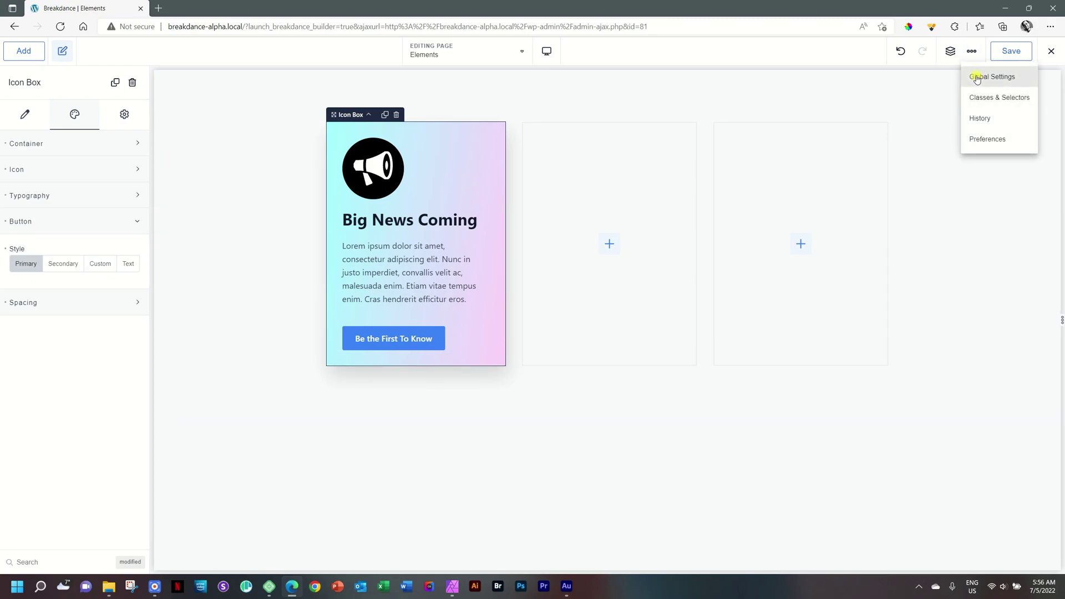
click(977, 79)
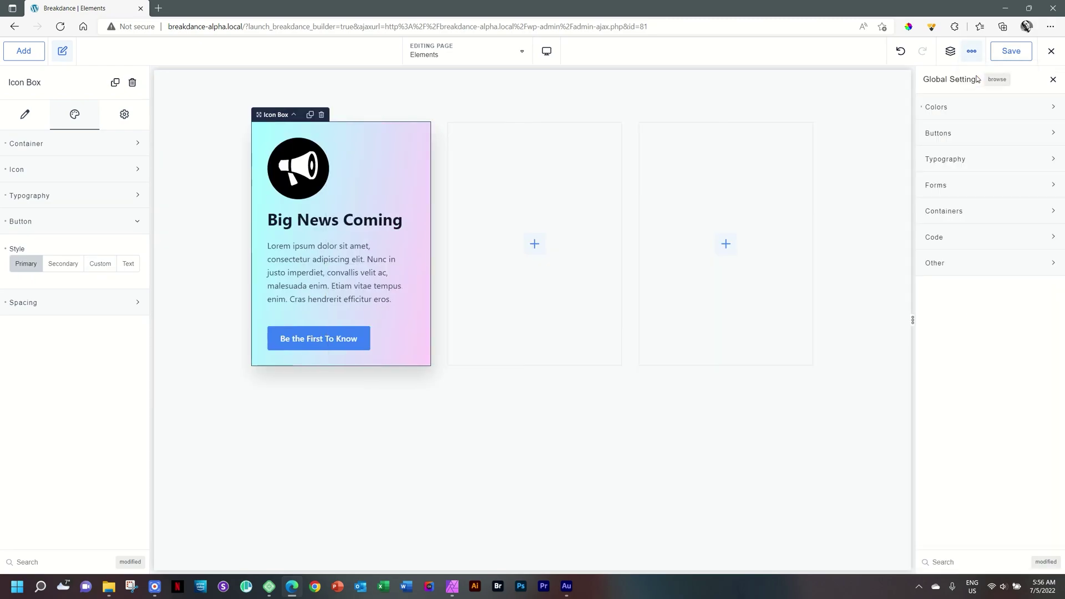
click(950, 135)
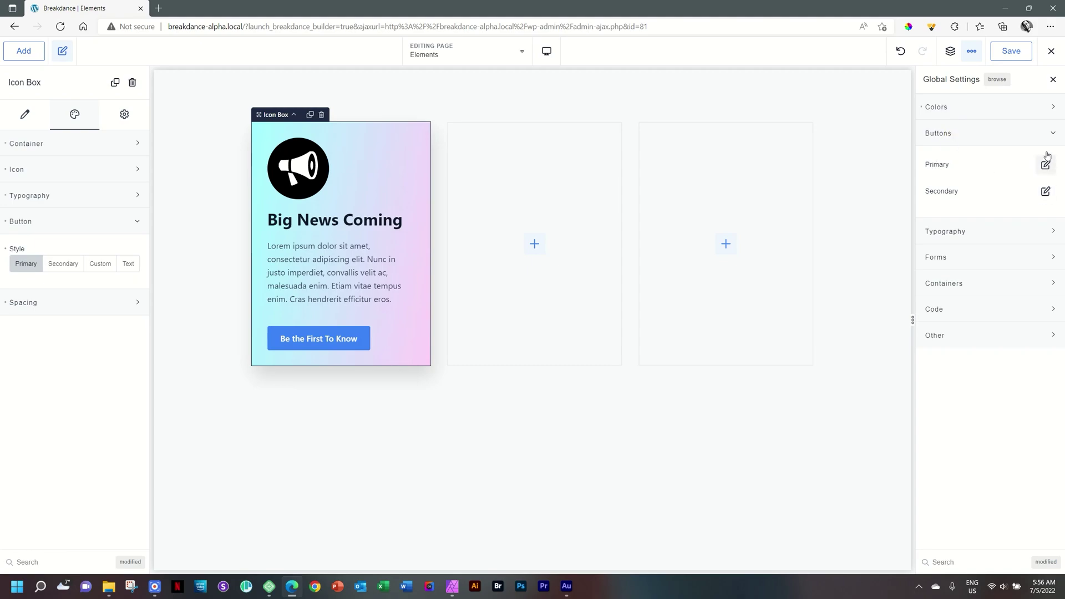
click(1047, 134)
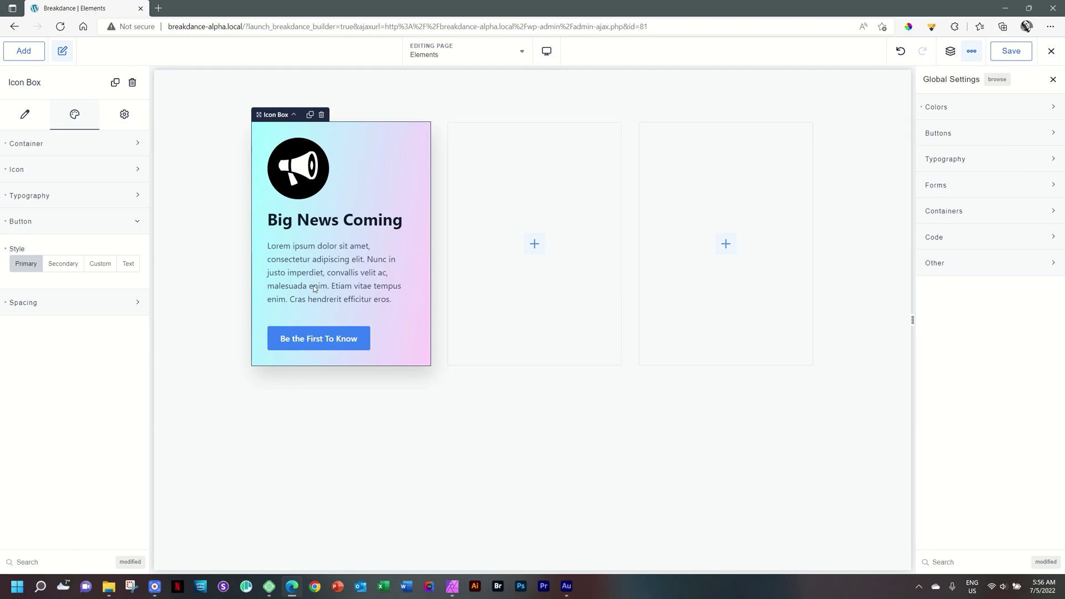
Switch the icon box button to the dark Custom style and check the Container spacing.
click(106, 269)
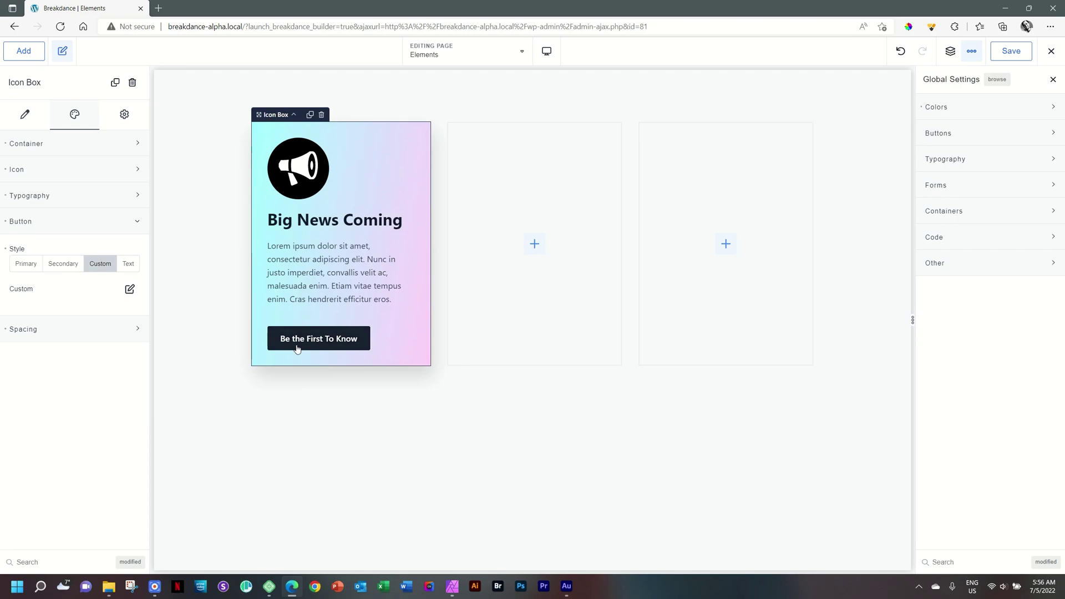
click(119, 332)
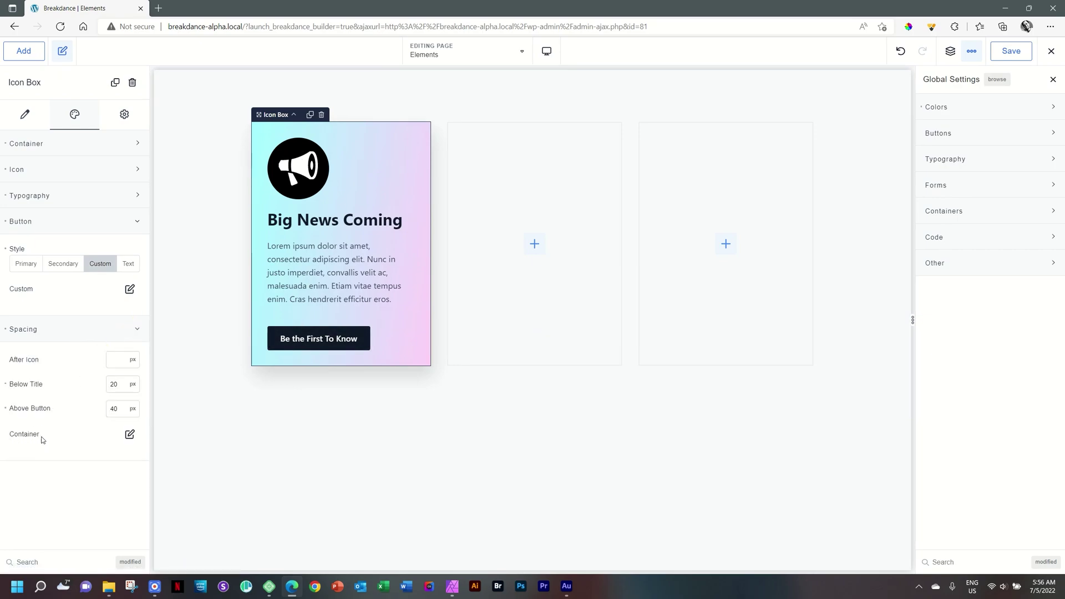
click(129, 435)
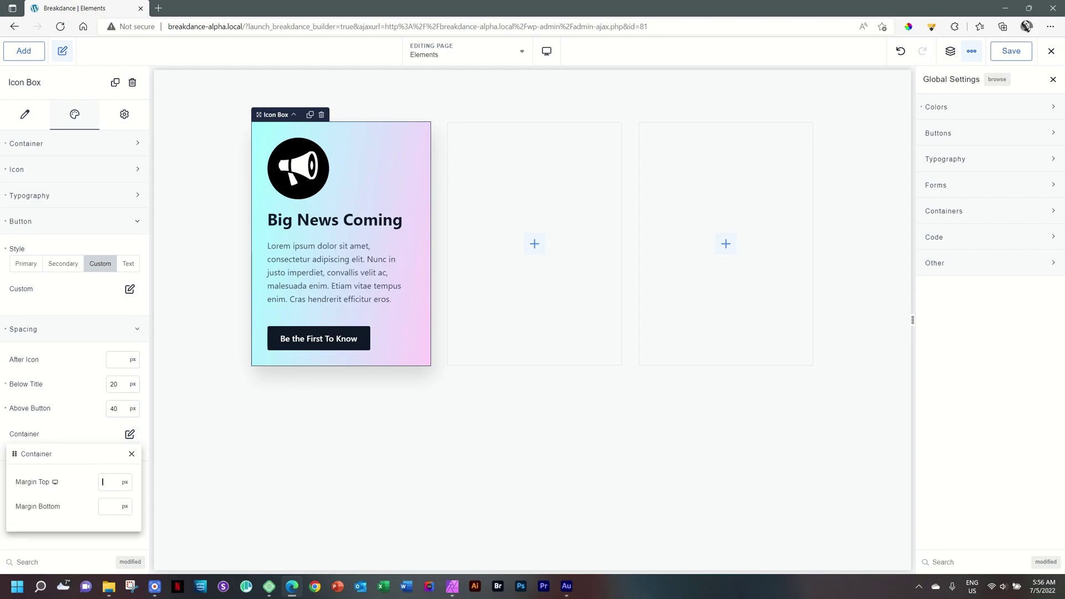
click(132, 454)
click(113, 330)
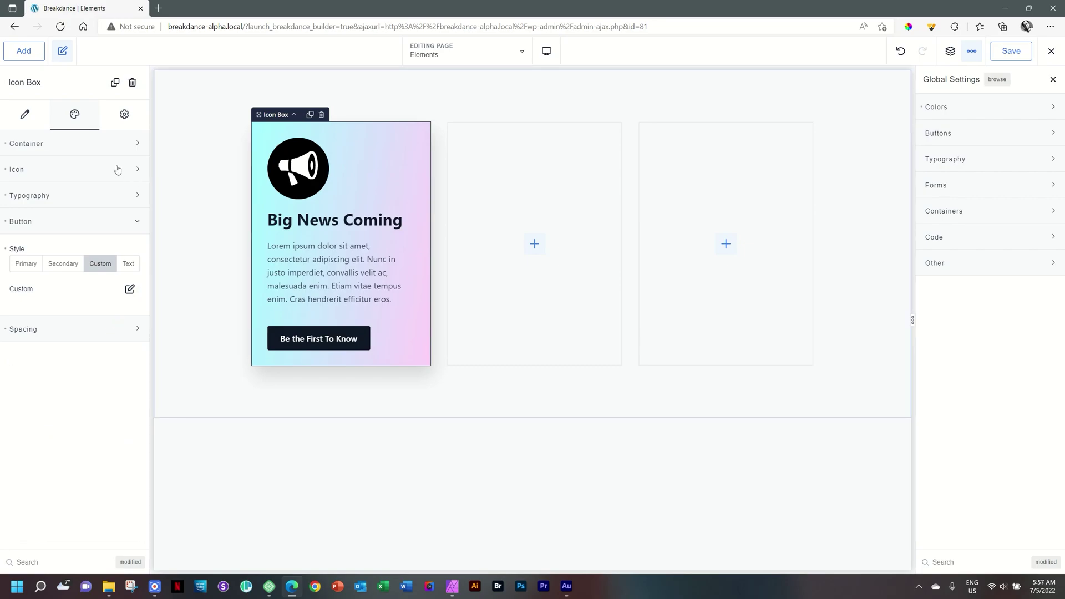
Enter 40 px top and 50 px bottom Container padding, then select the parent column.
click(100, 144)
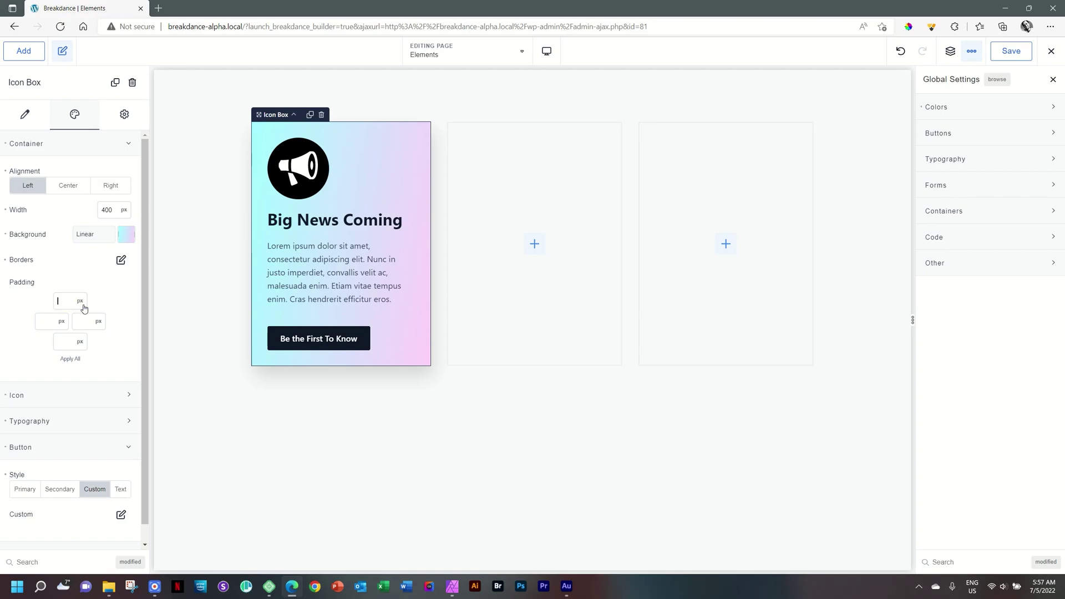
text(35)
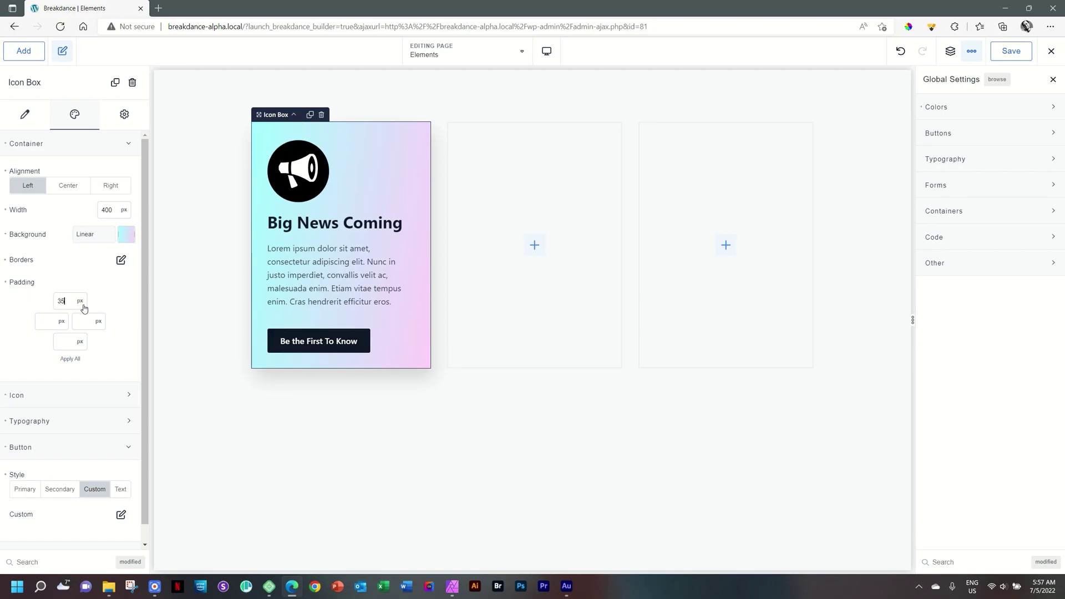
text(35)
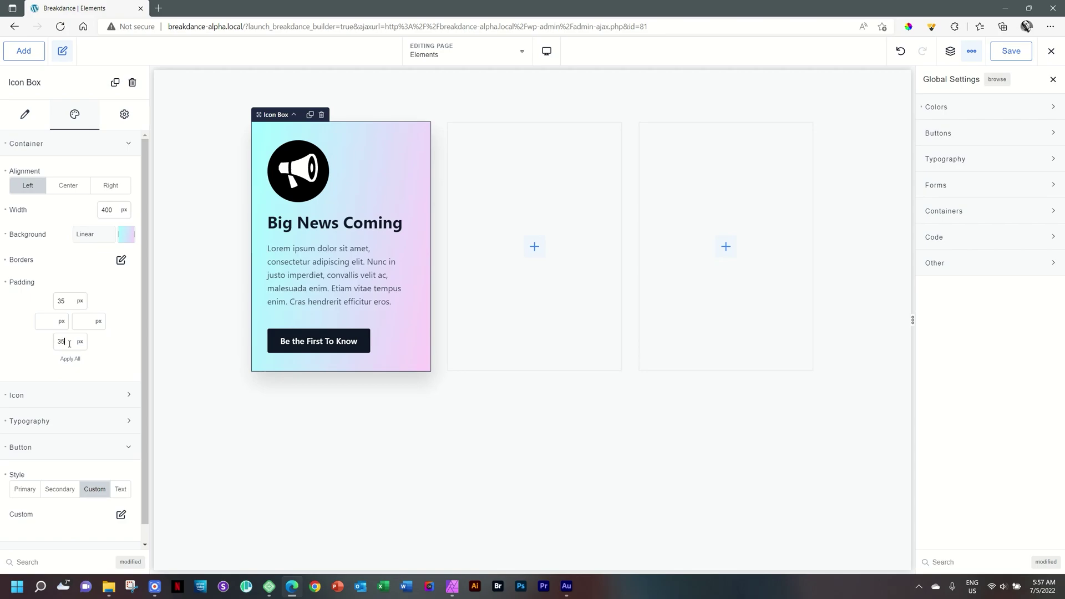
text(50)
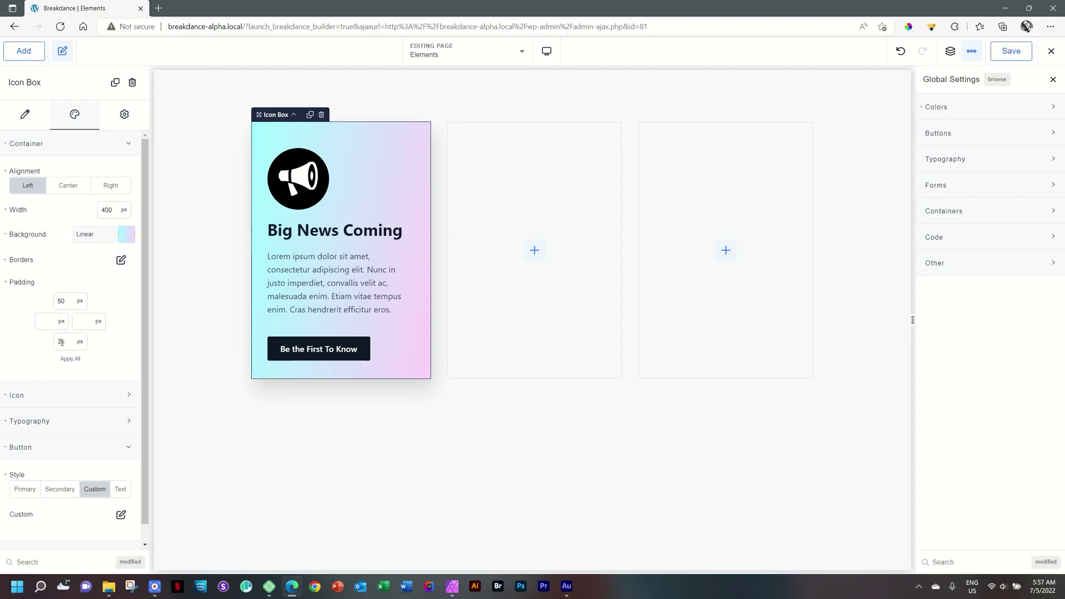
text(50)
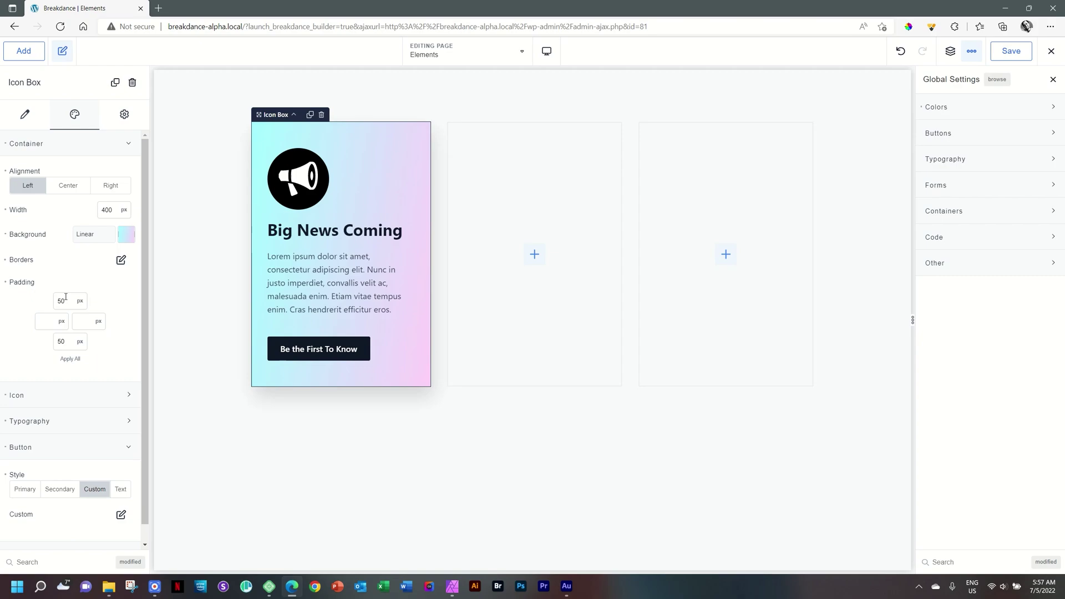
text(40)
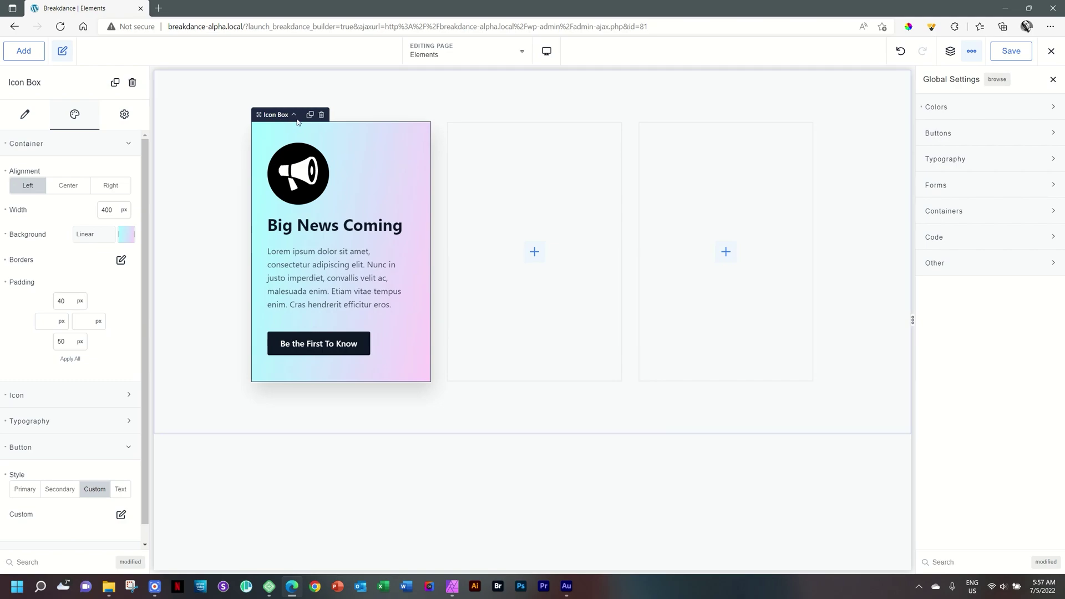
click(295, 115)
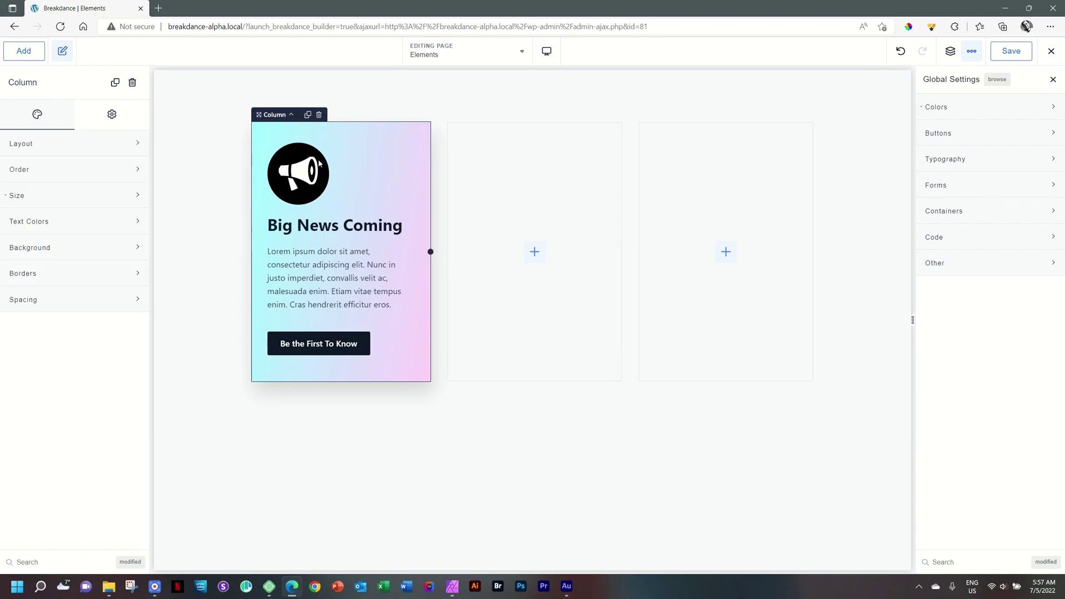
Duplicate the gradient column twice and delete the two leftover empty columns.
click(308, 115)
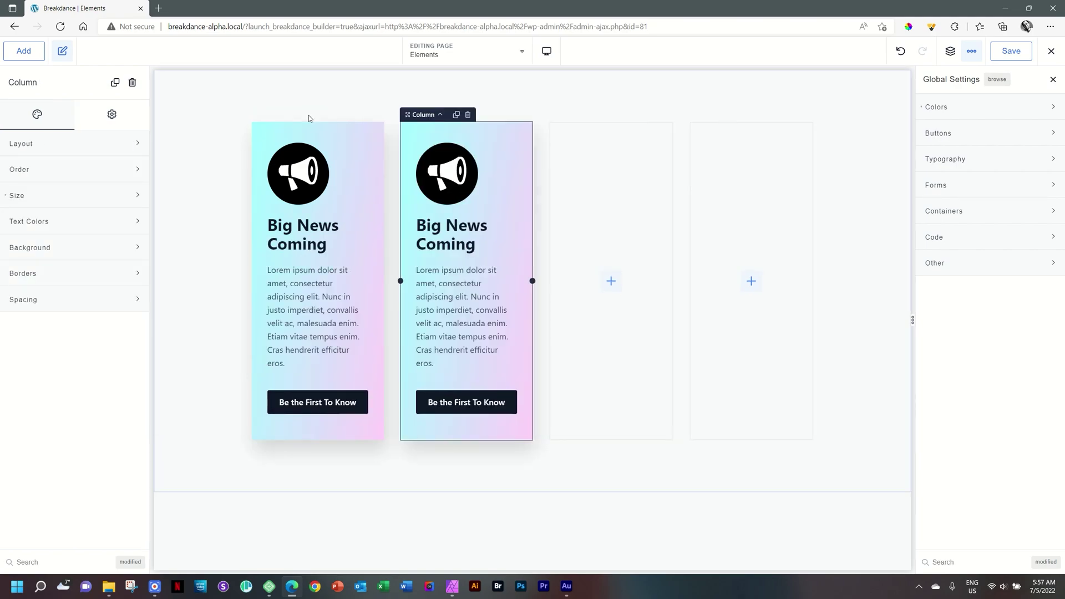
click(456, 115)
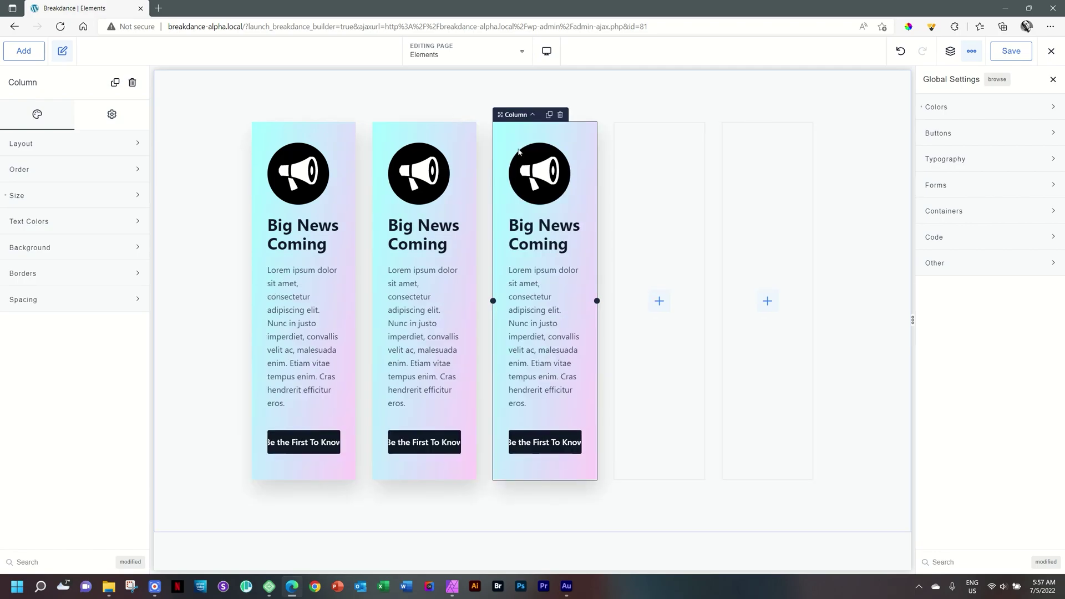
right_click(659, 219)
click(677, 300)
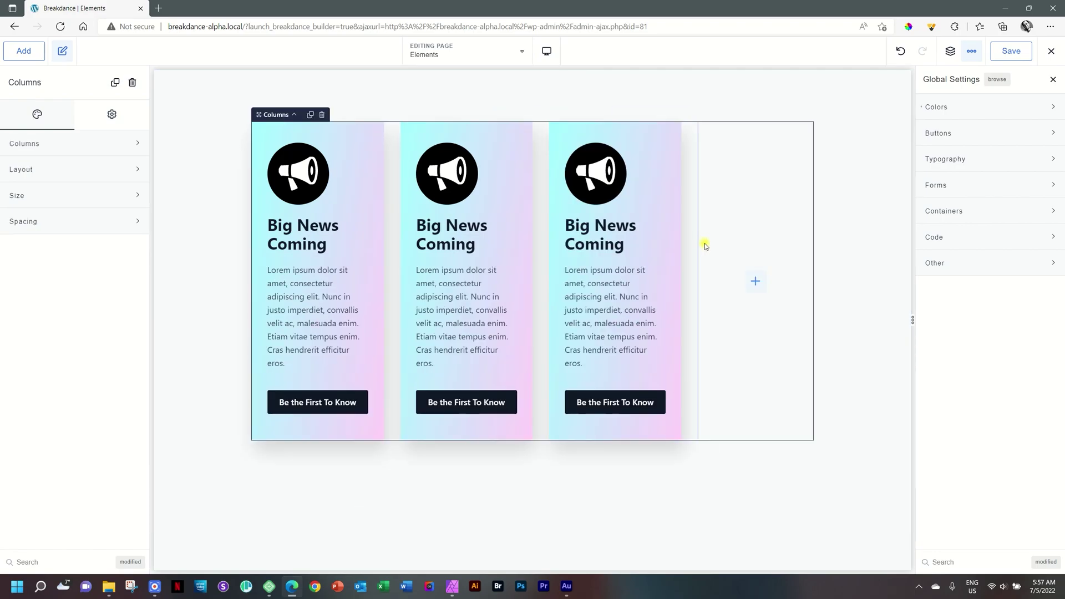
right_click(726, 215)
click(743, 296)
Give the middle card a camera icon from the IcoMoon Free set.
click(535, 194)
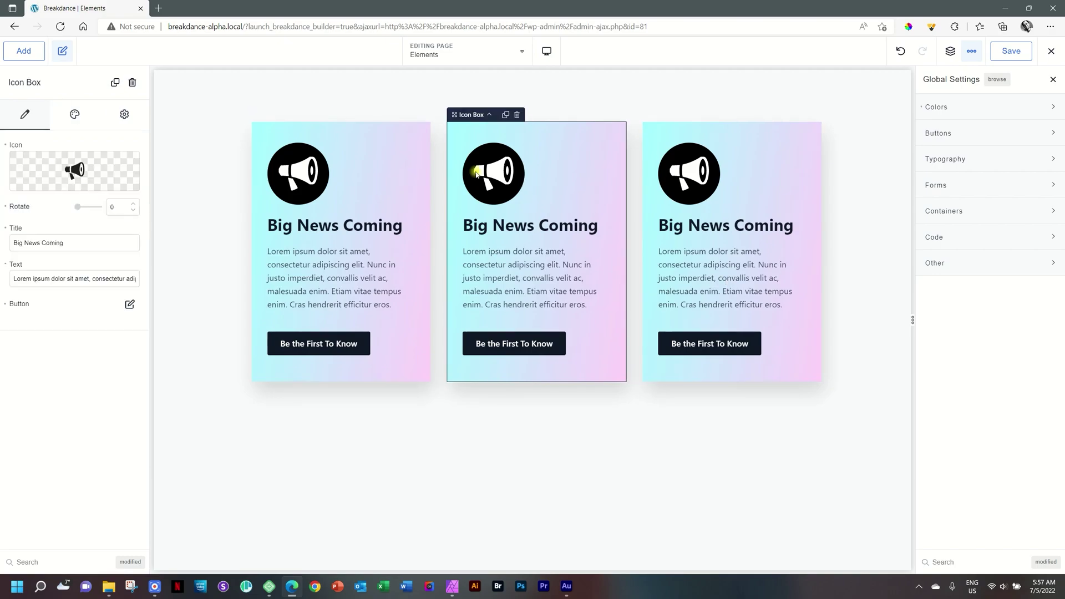
mouse_move(79, 174)
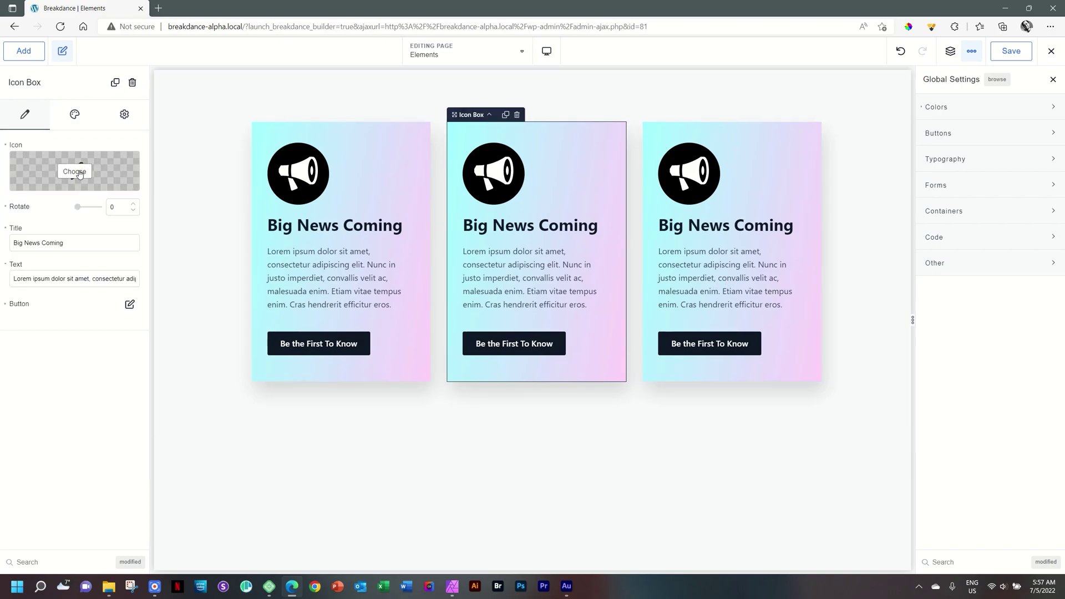
click(78, 172)
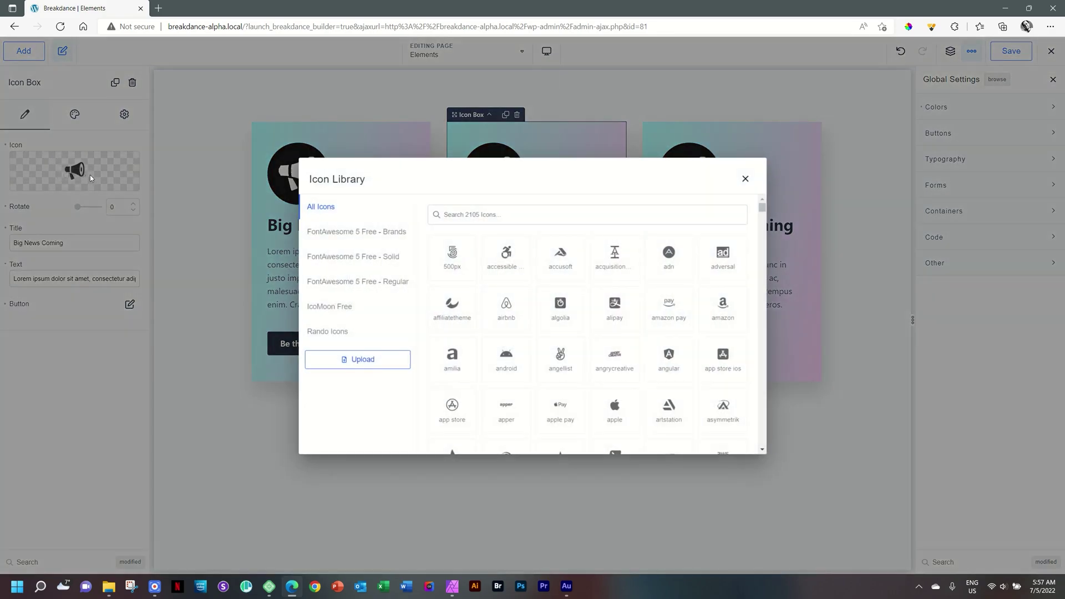
click(341, 309)
click(615, 358)
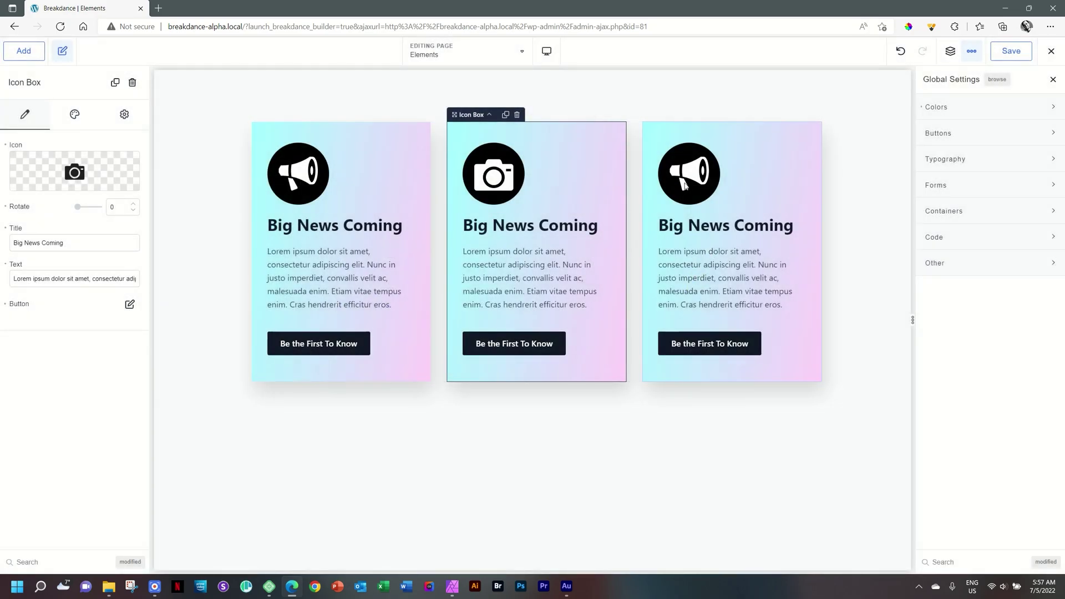
Give the third card the IcoMoon Free 'mic' microphone icon.
click(686, 178)
mouse_move(61, 174)
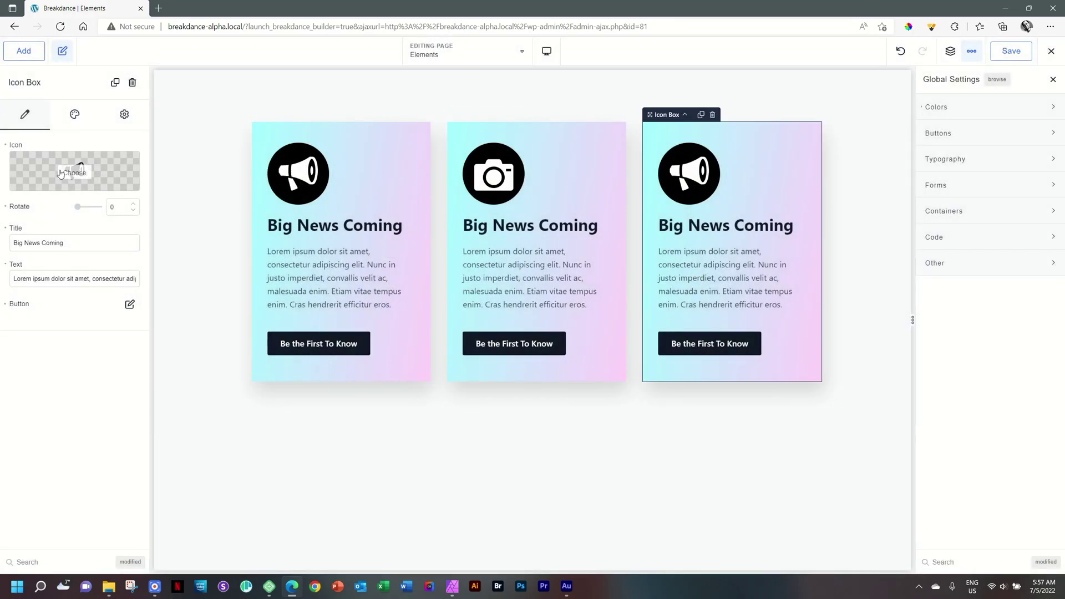
click(89, 169)
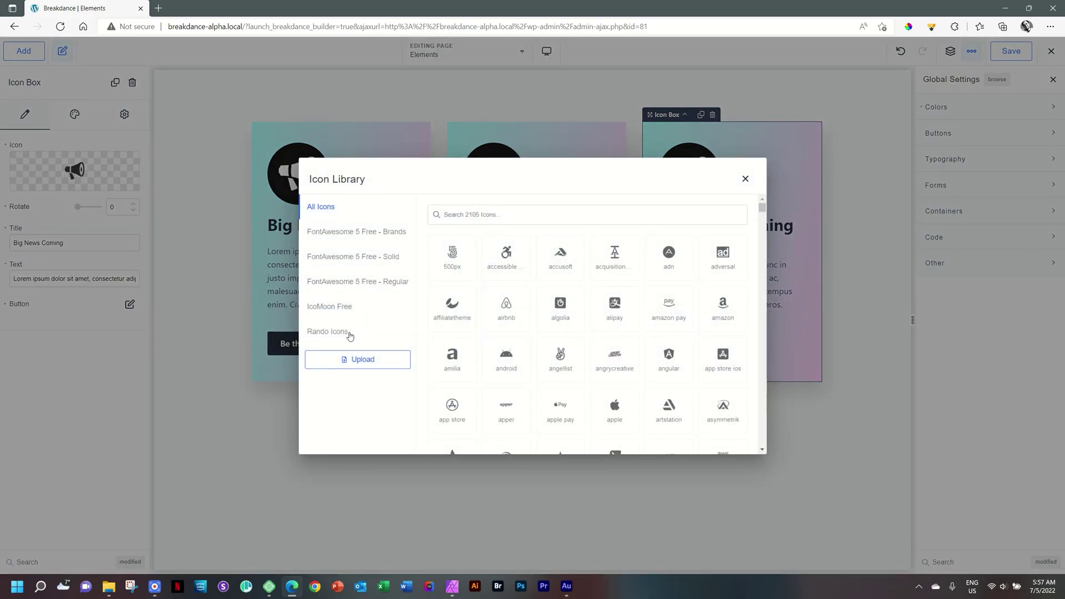
click(341, 307)
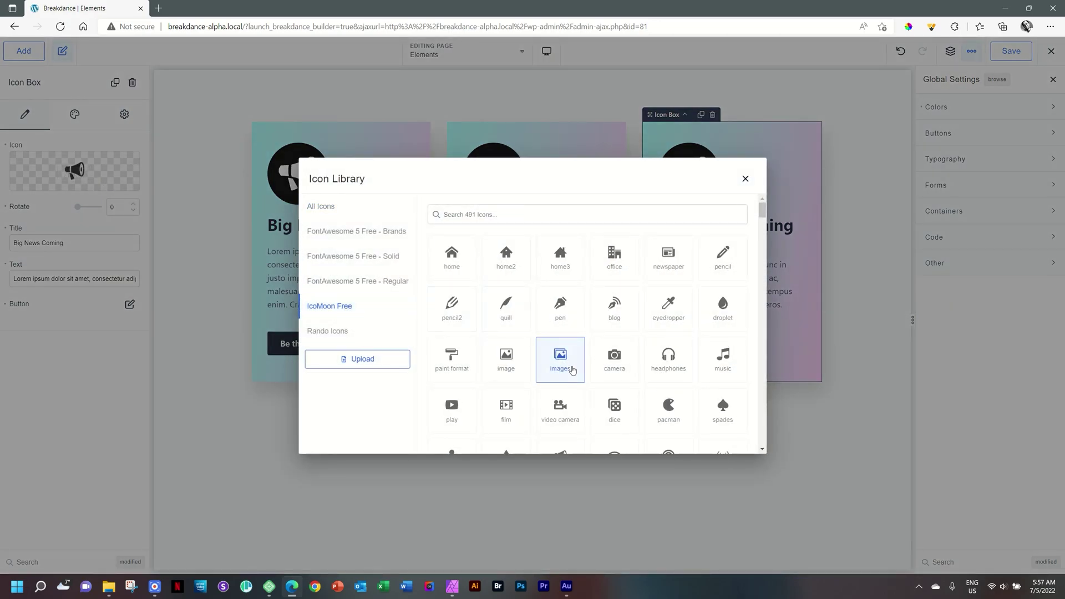
scroll(572, 370, down, 1)
scroll(573, 374, down, 2)
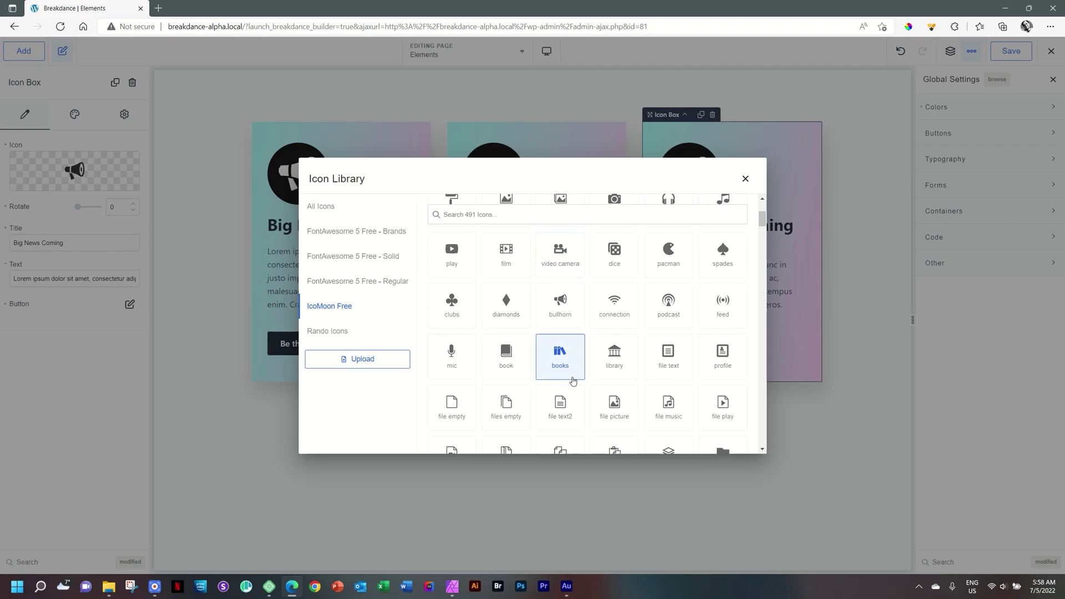
click(457, 359)
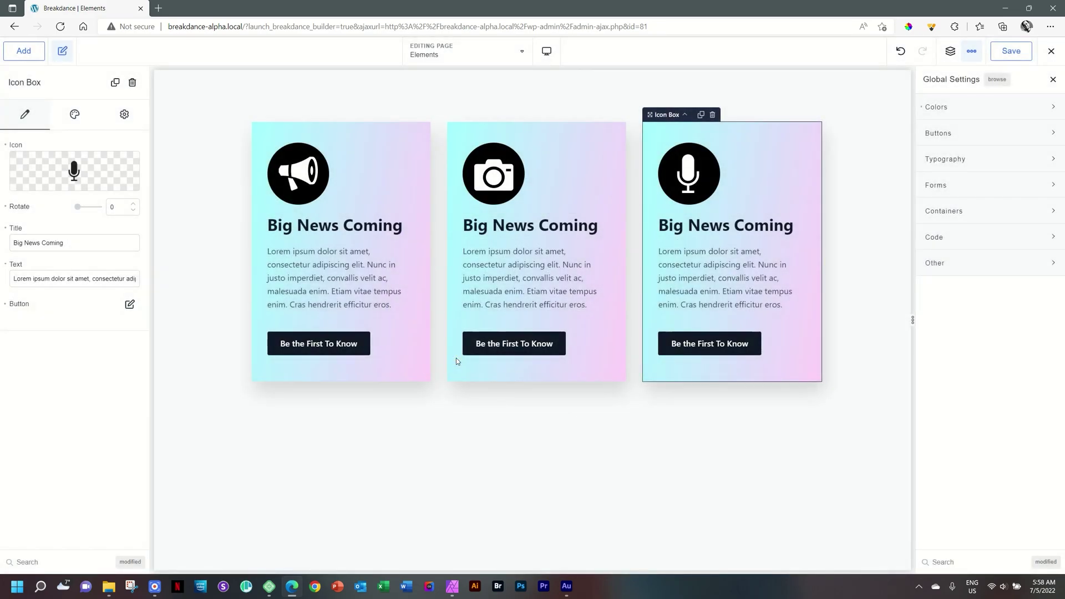
click(515, 224)
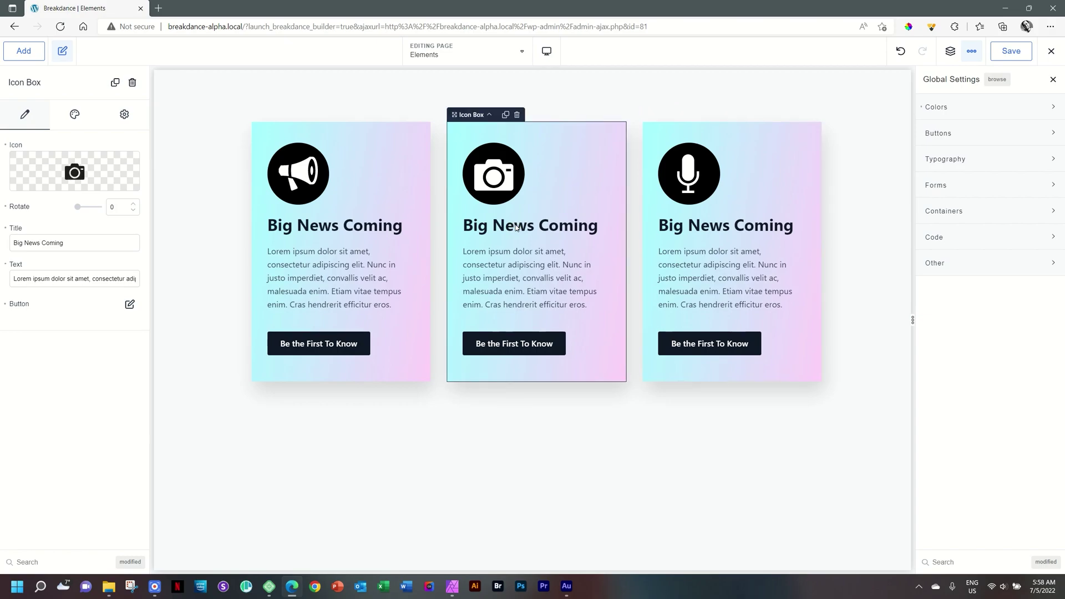
Preview at Tablet Portrait width and select the row of columns.
click(546, 51)
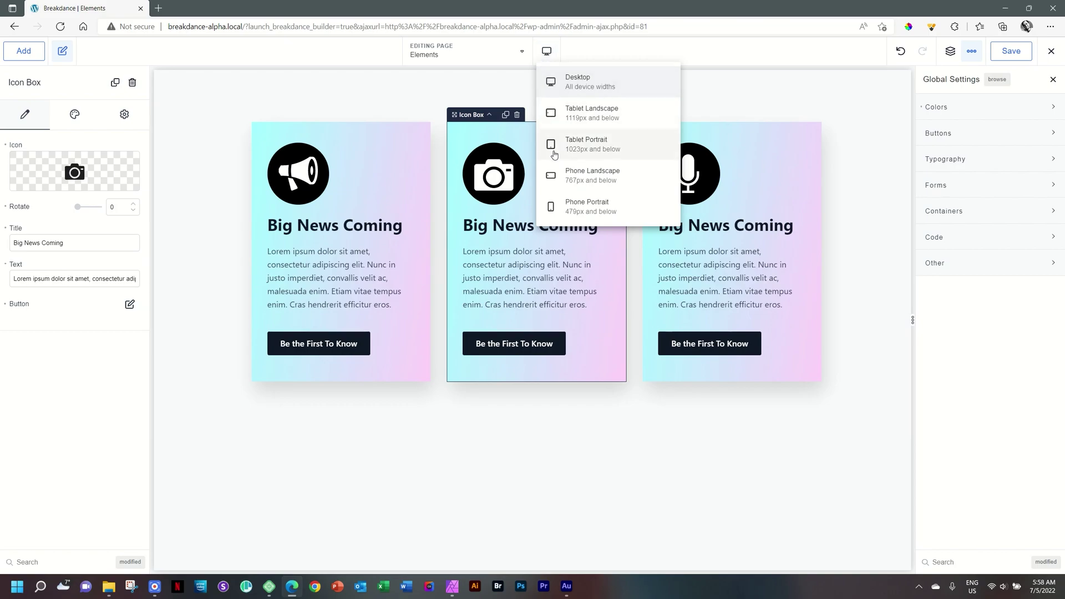
click(554, 143)
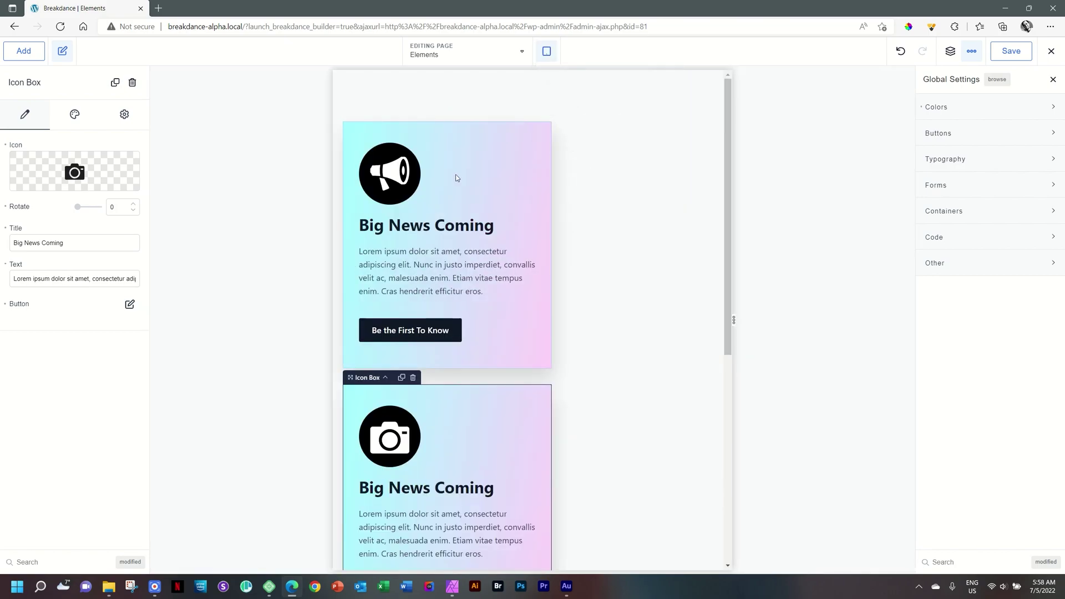
click(575, 162)
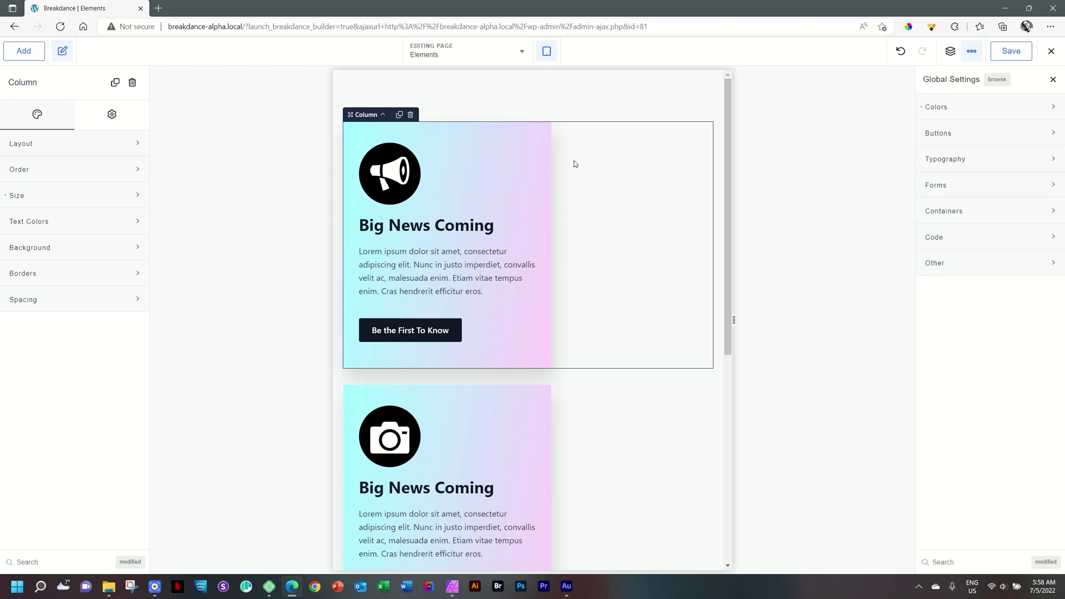
click(384, 115)
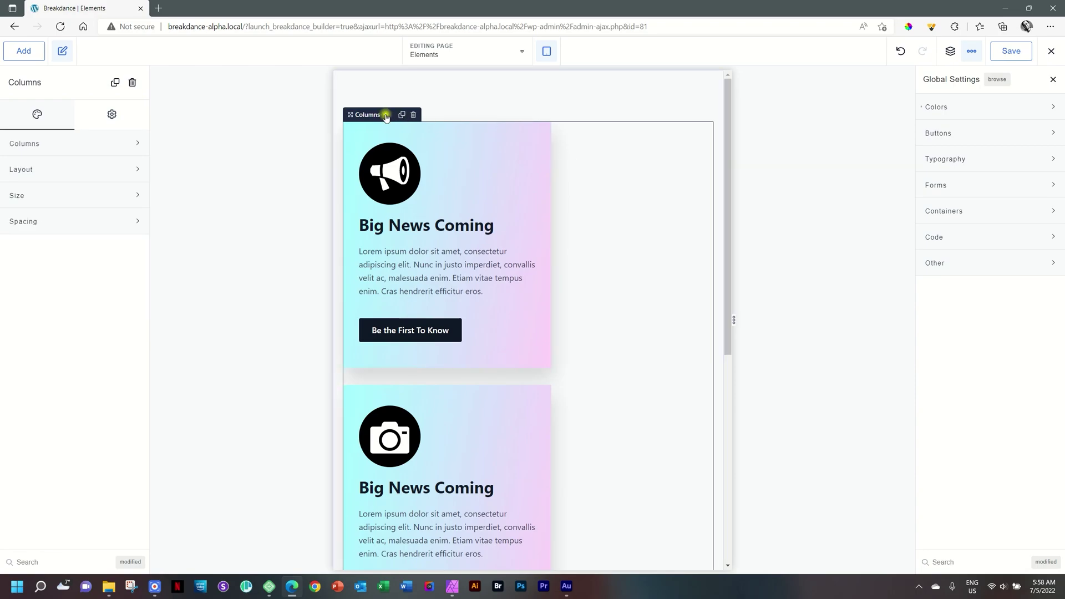
Set the columns' Force Vertical Stacking to Phone Landscape.
click(69, 145)
click(62, 227)
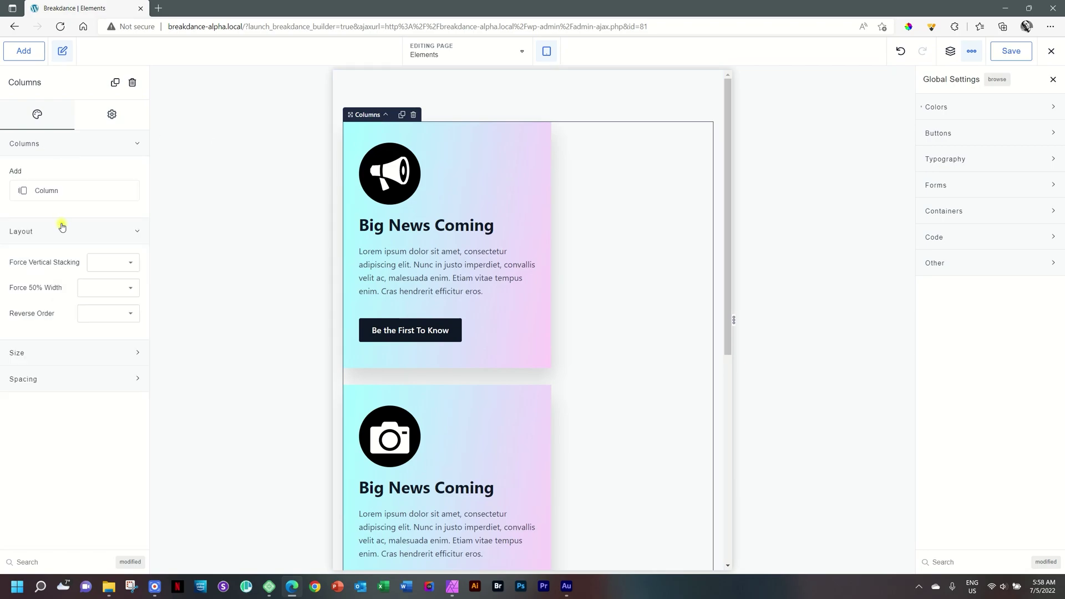
click(118, 261)
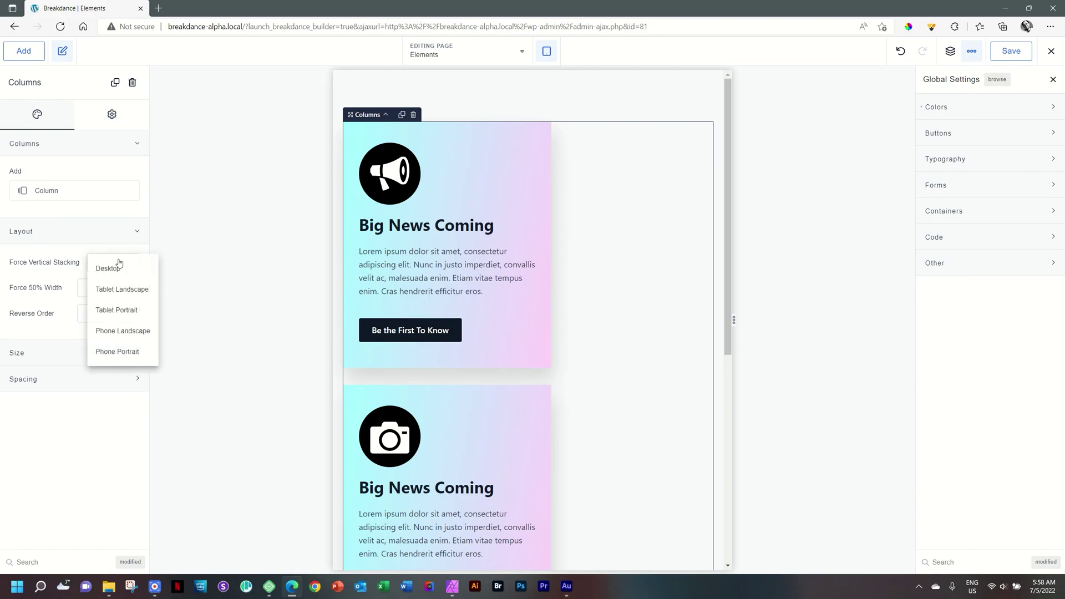
click(123, 332)
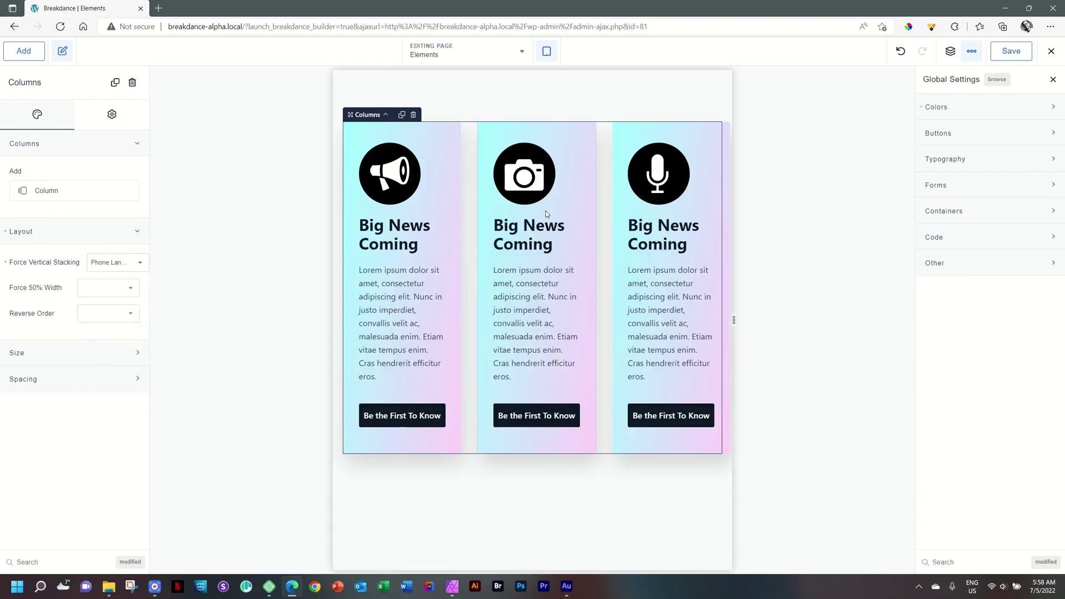
click(389, 230)
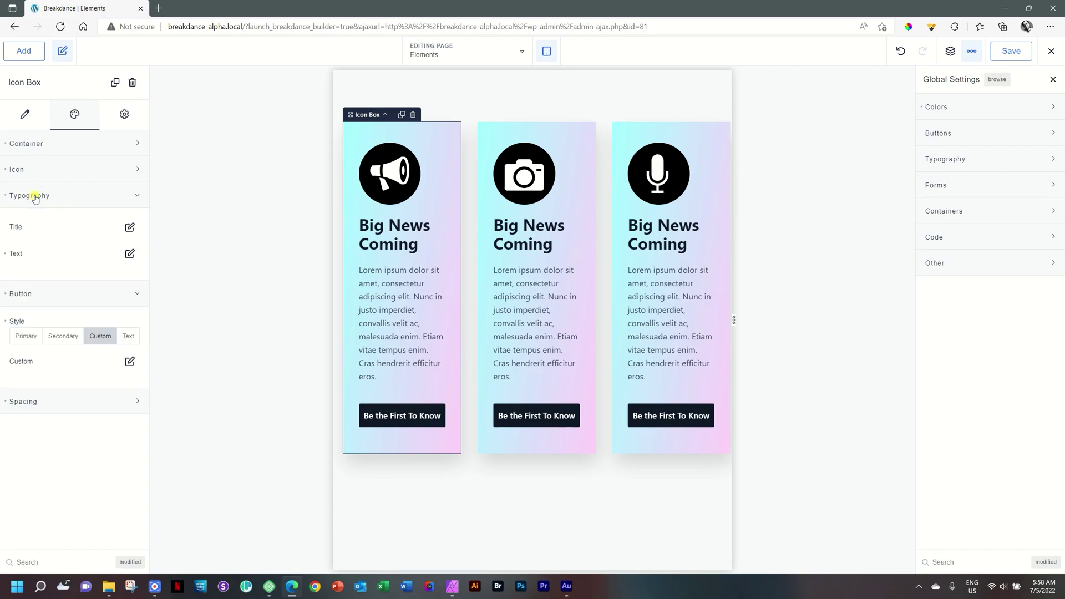
Set the first card's title font size to 20 px.
click(129, 228)
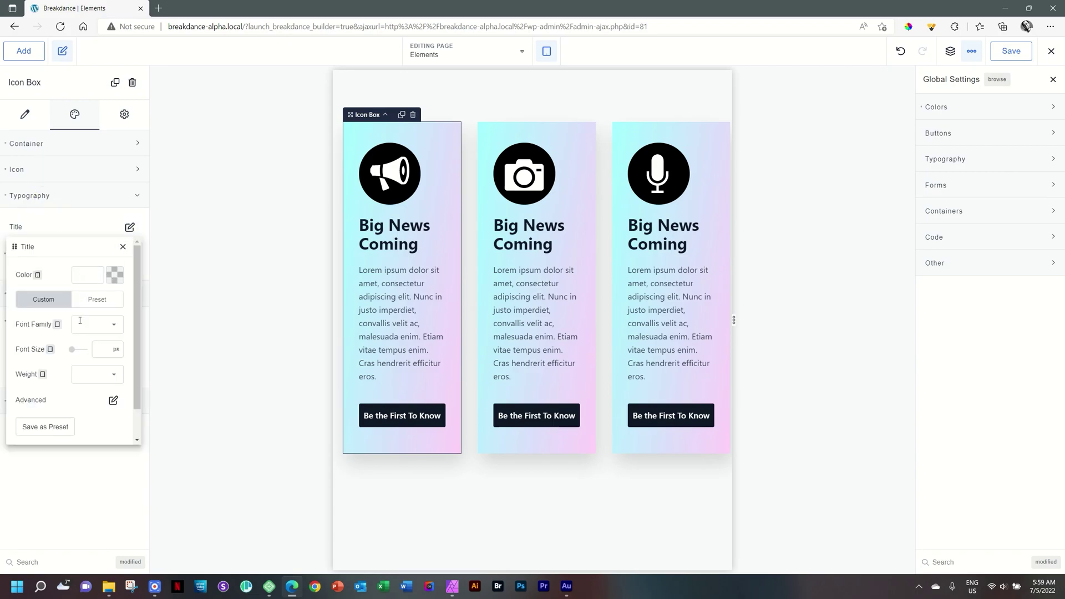
click(102, 350)
text(18)
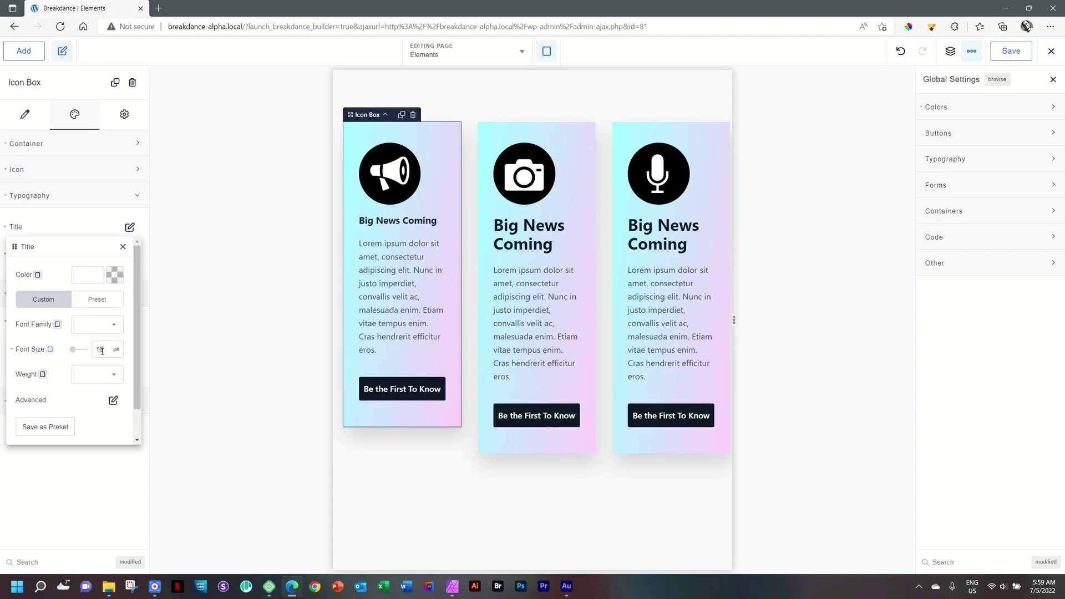
key(BackSpace)
key(BackSpace)
text(20)
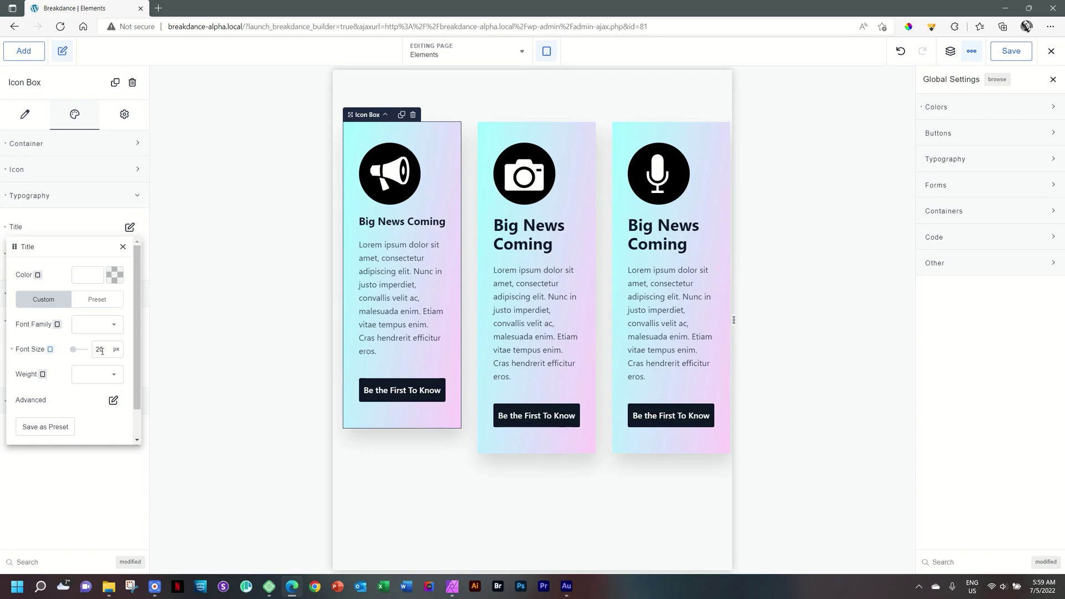
click(132, 228)
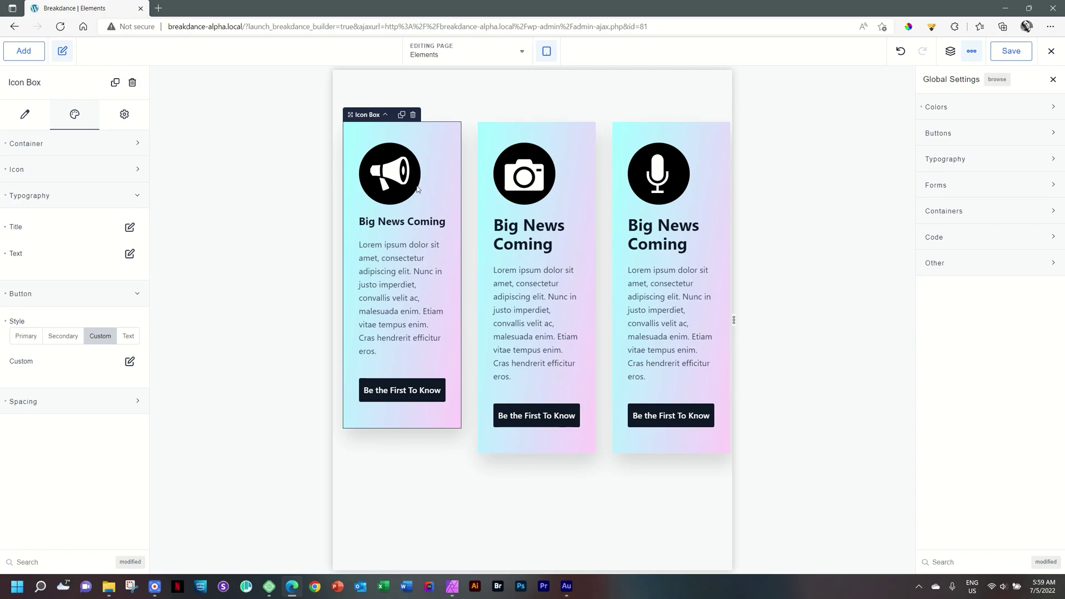
Copy the first card's design and paste it onto the camera and microphone cards.
right_click(428, 153)
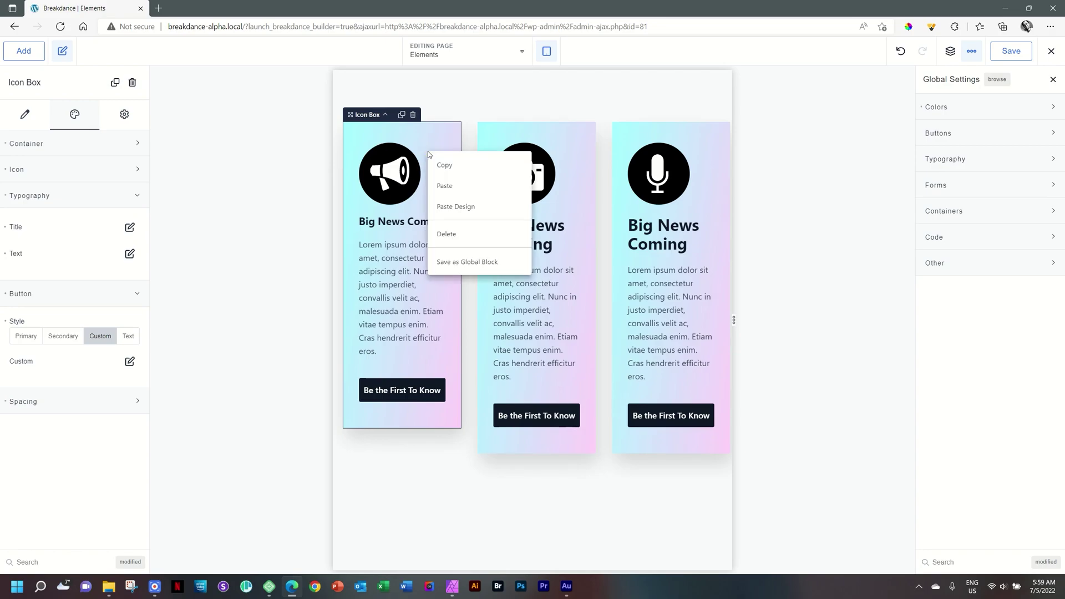
click(438, 165)
click(571, 166)
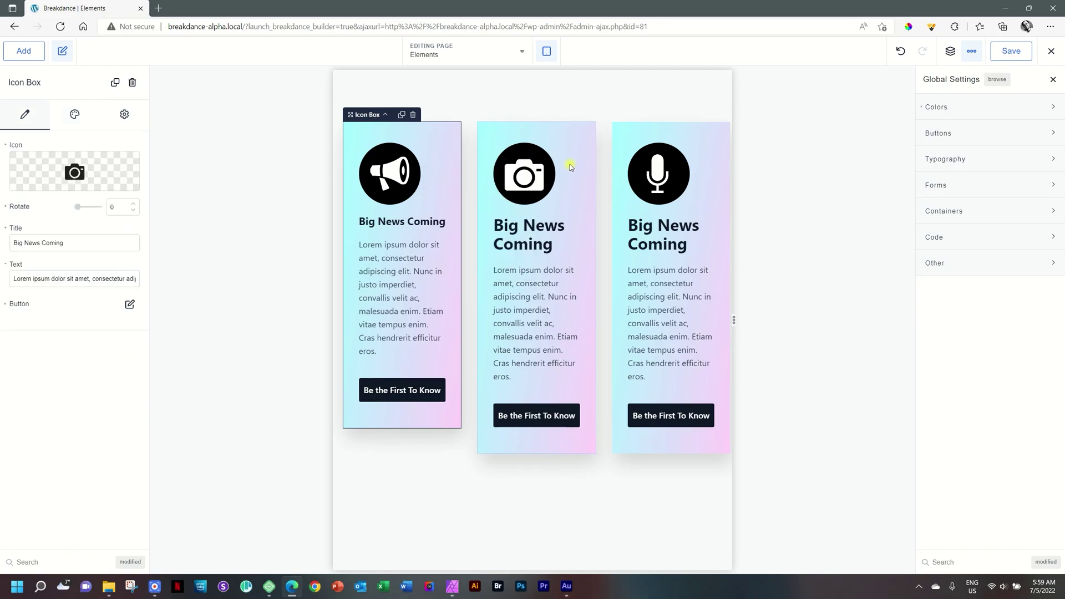
right_click(570, 167)
click(589, 220)
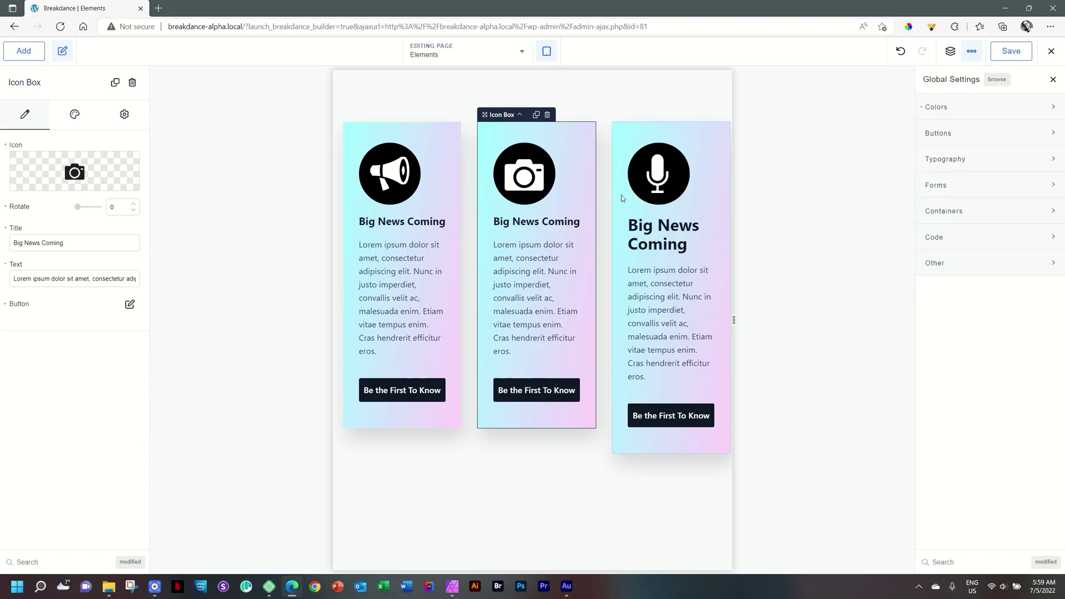
right_click(690, 192)
click(636, 253)
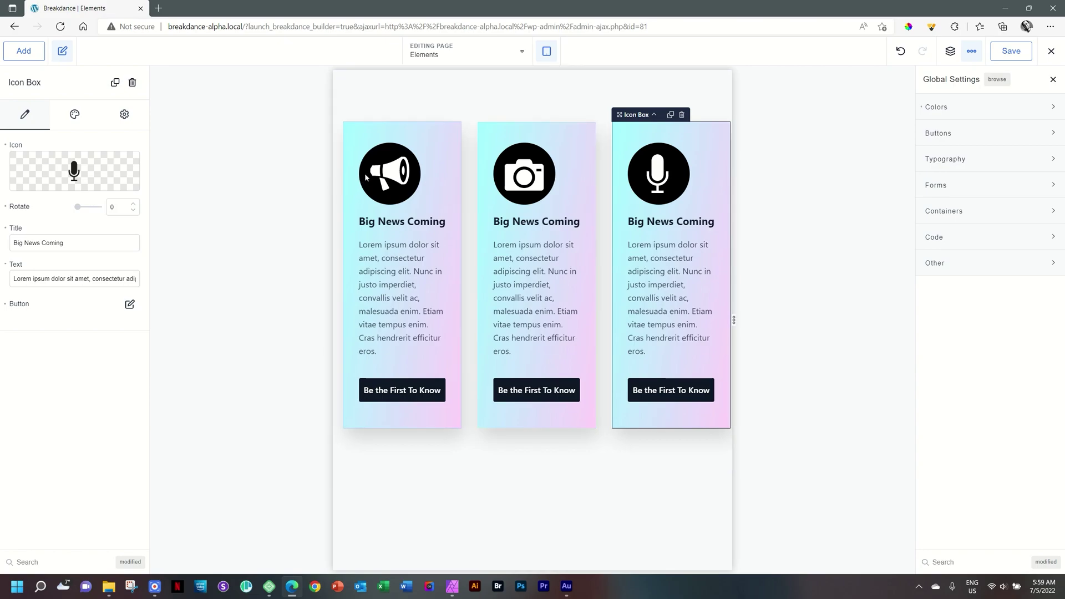
click(655, 117)
Set the parent Columns' column gap to 10 px.
click(655, 116)
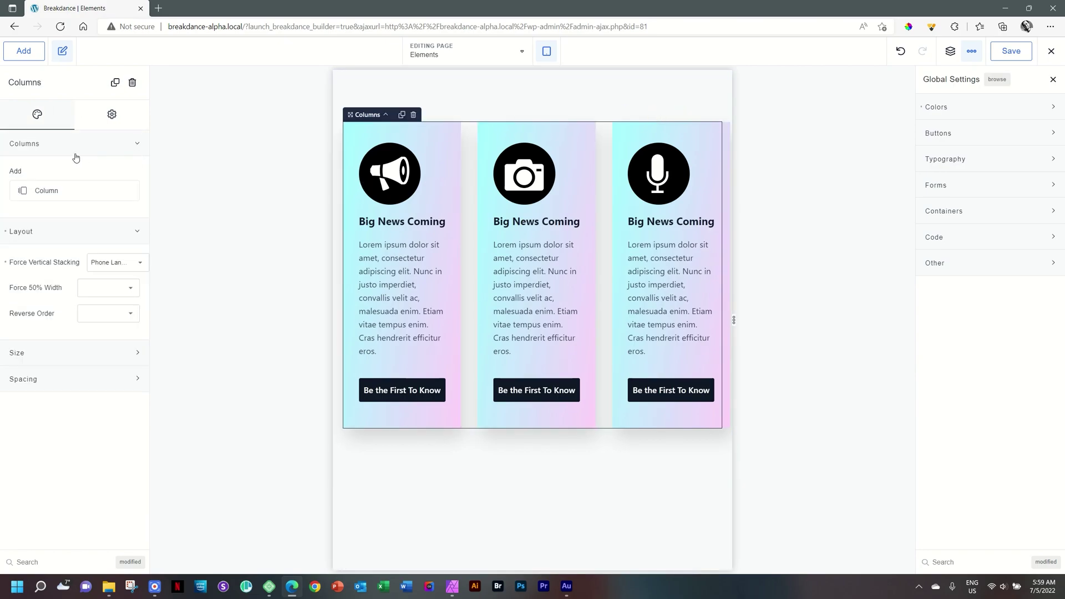
click(60, 378)
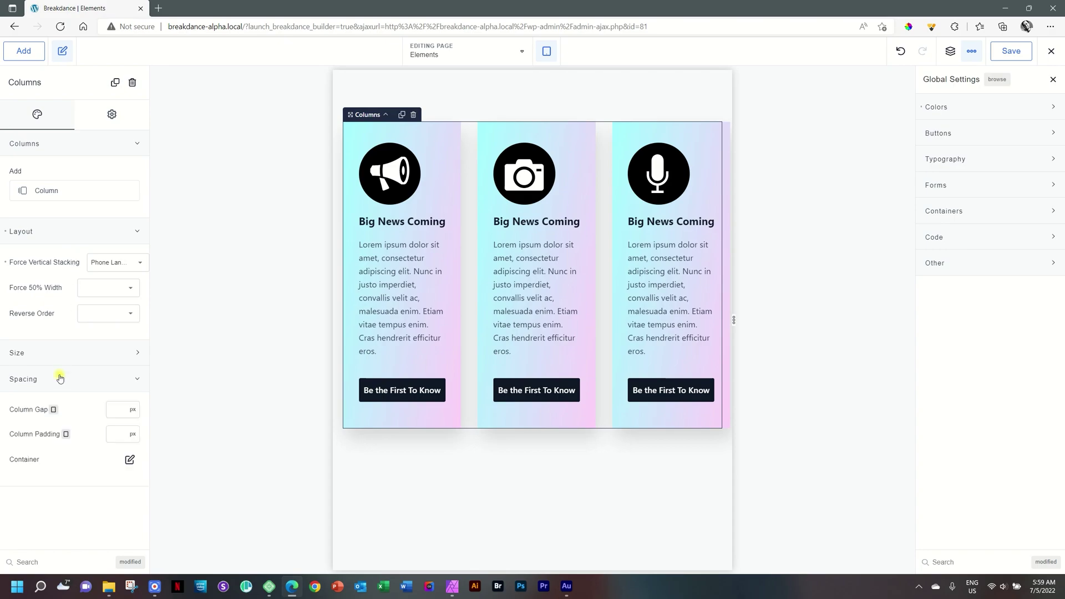
click(113, 411)
text(10)
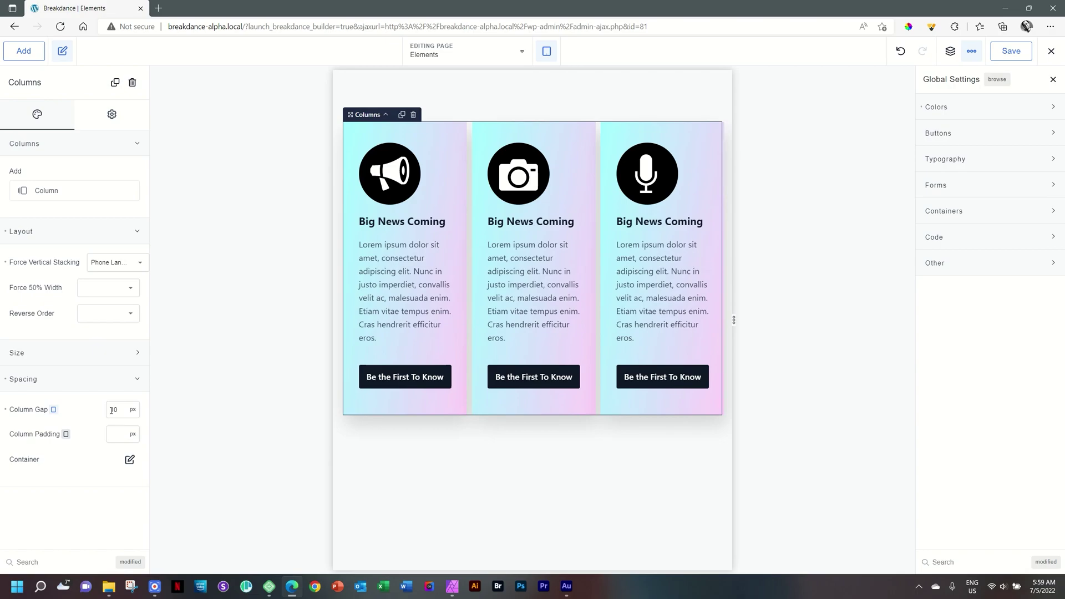
click(111, 410)
text(20)
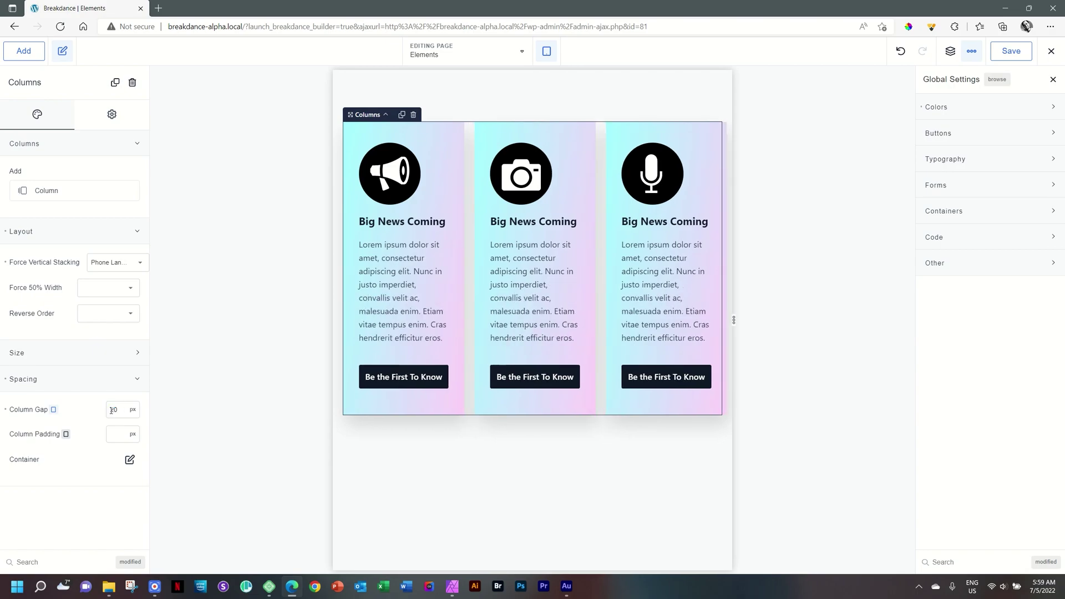
key(BackSpace)
key(BackSpace)
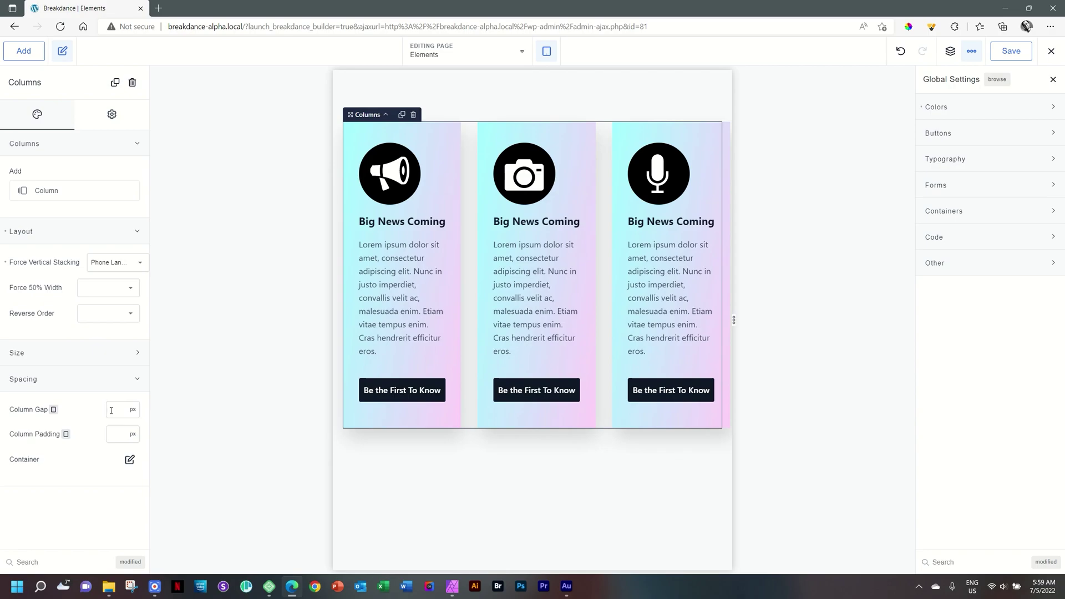
text(10)
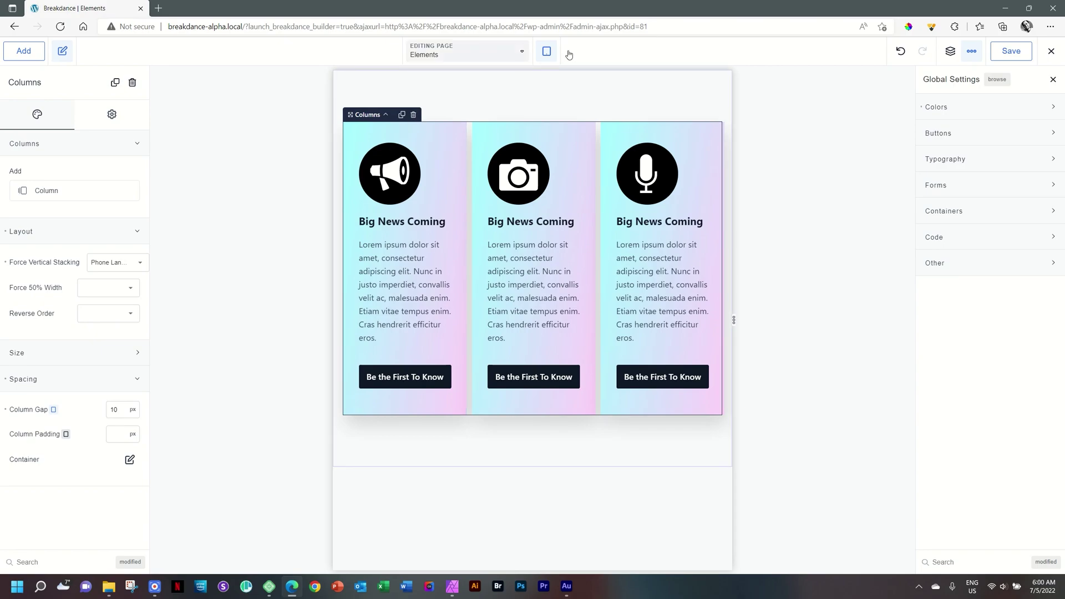
Switch the editor preview to phone portrait width.
click(546, 50)
click(576, 213)
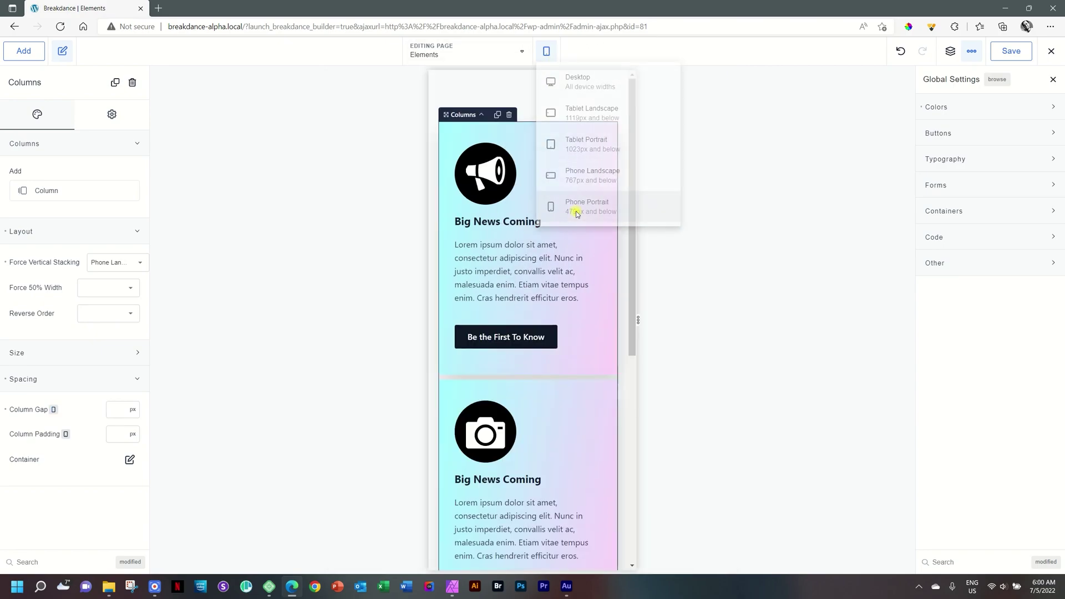
scroll(579, 210, down, 2)
scroll(578, 210, down, 5)
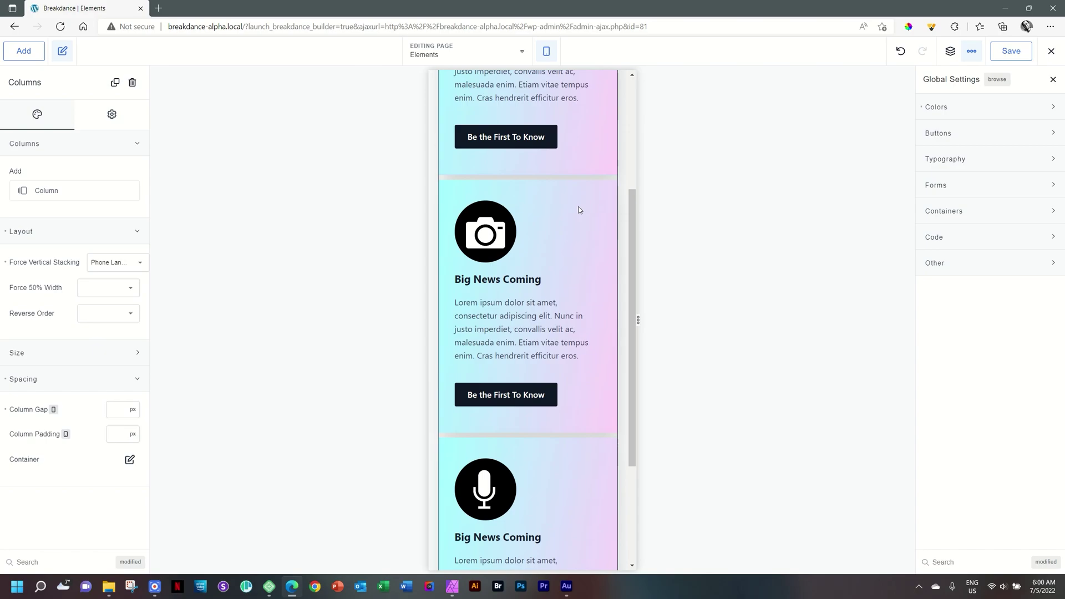
scroll(578, 210, up, 5)
scroll(579, 210, up, 2)
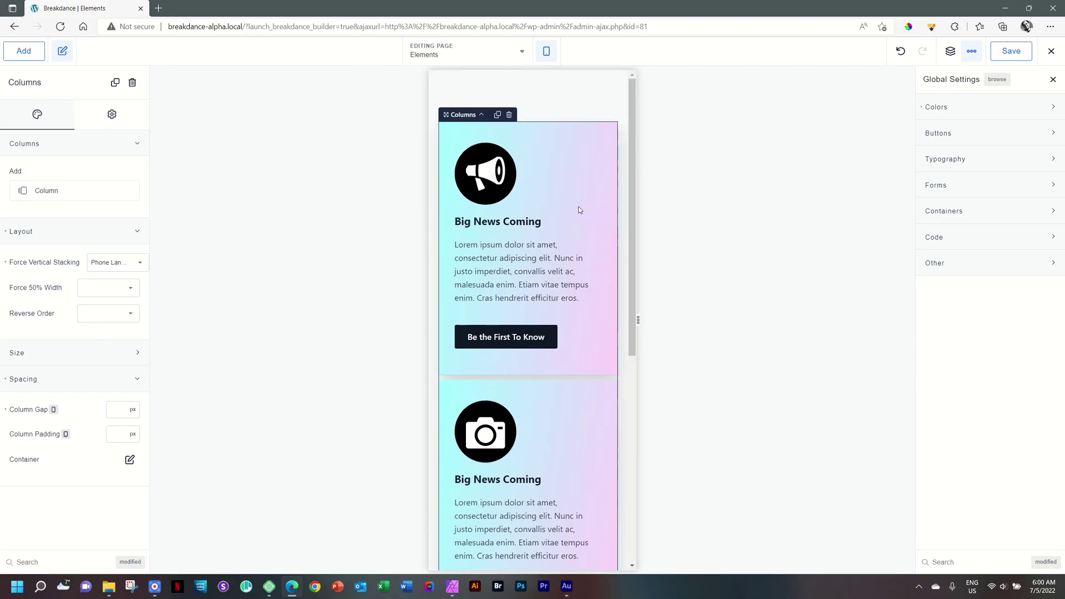
Set the megaphone and camera icon boxes' container alignment to Center.
click(578, 210)
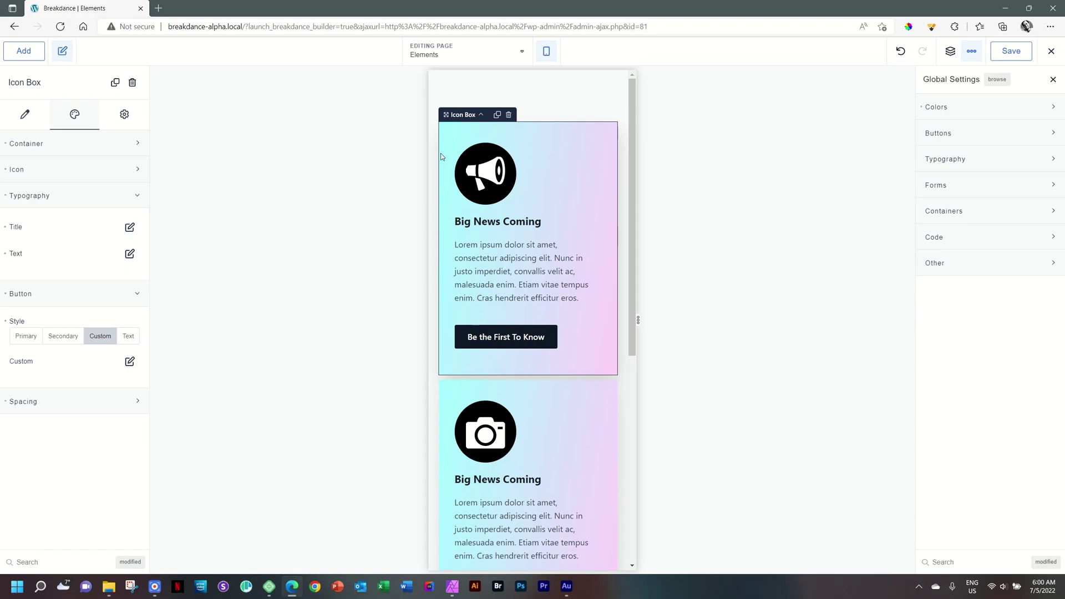
click(17, 117)
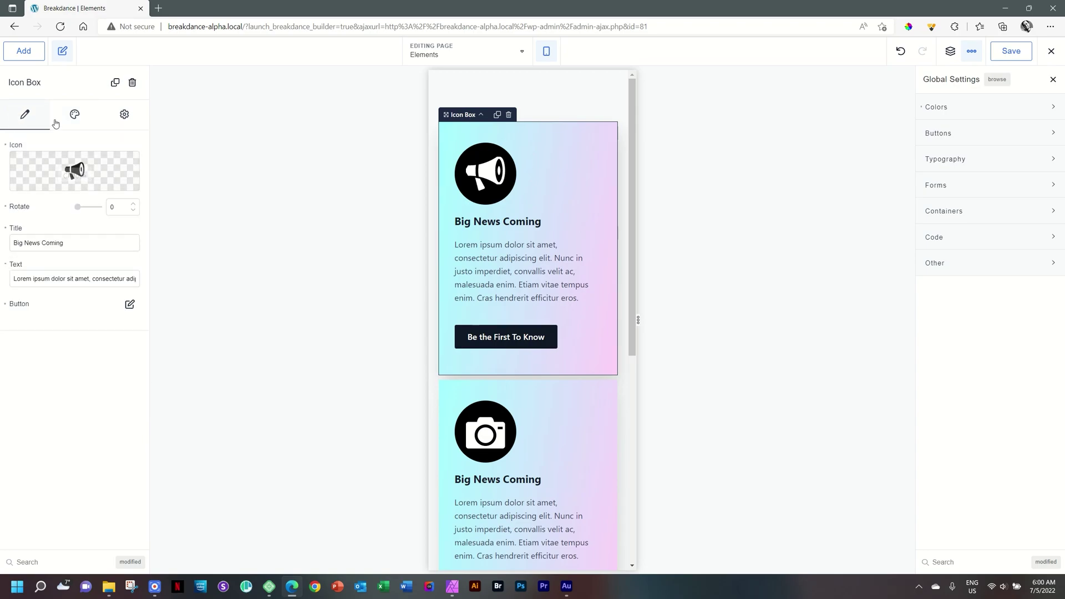
click(75, 114)
click(51, 145)
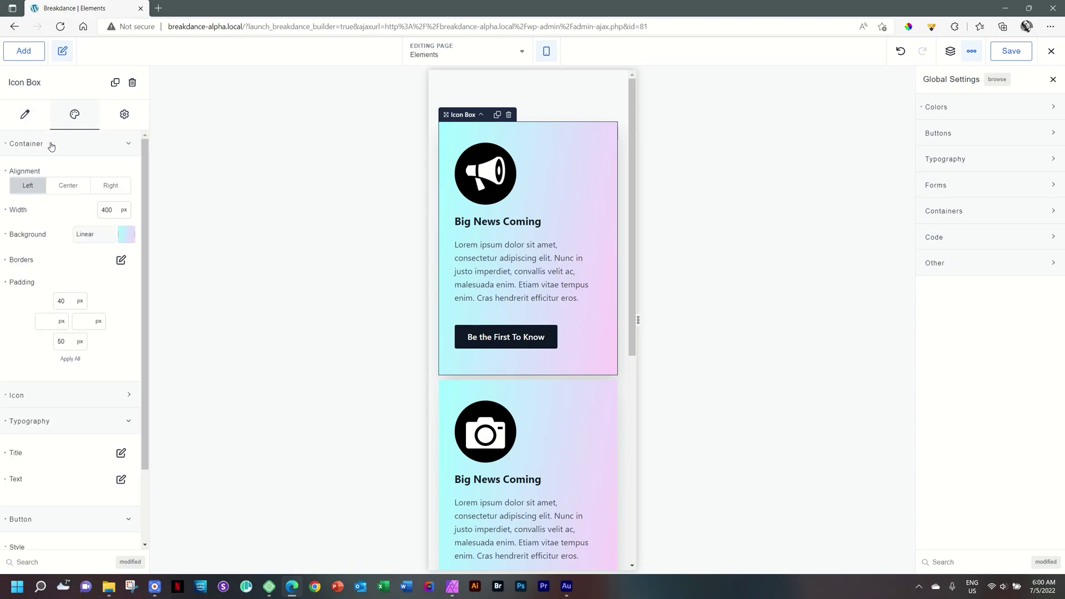
click(68, 187)
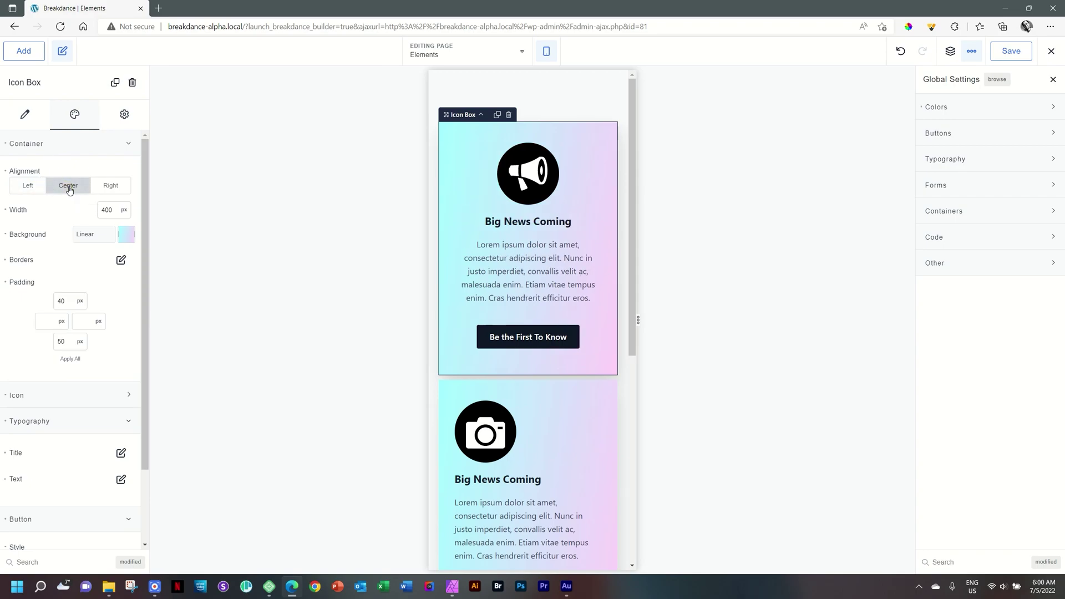
click(557, 415)
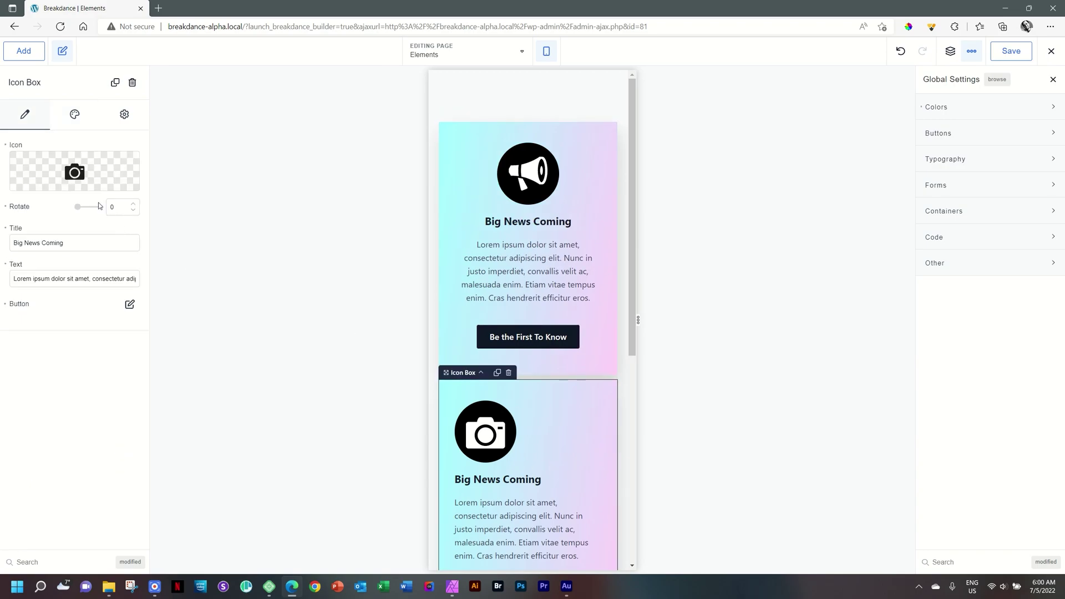
click(74, 114)
click(64, 148)
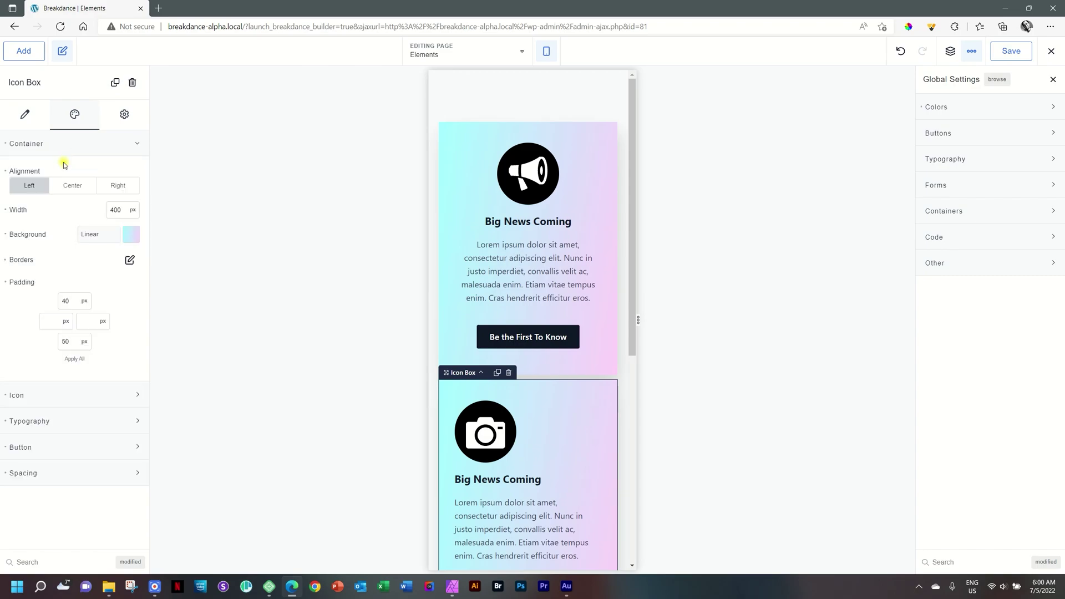
click(71, 185)
Set the microphone icon box's container alignment to Center.
scroll(504, 301, down, 5)
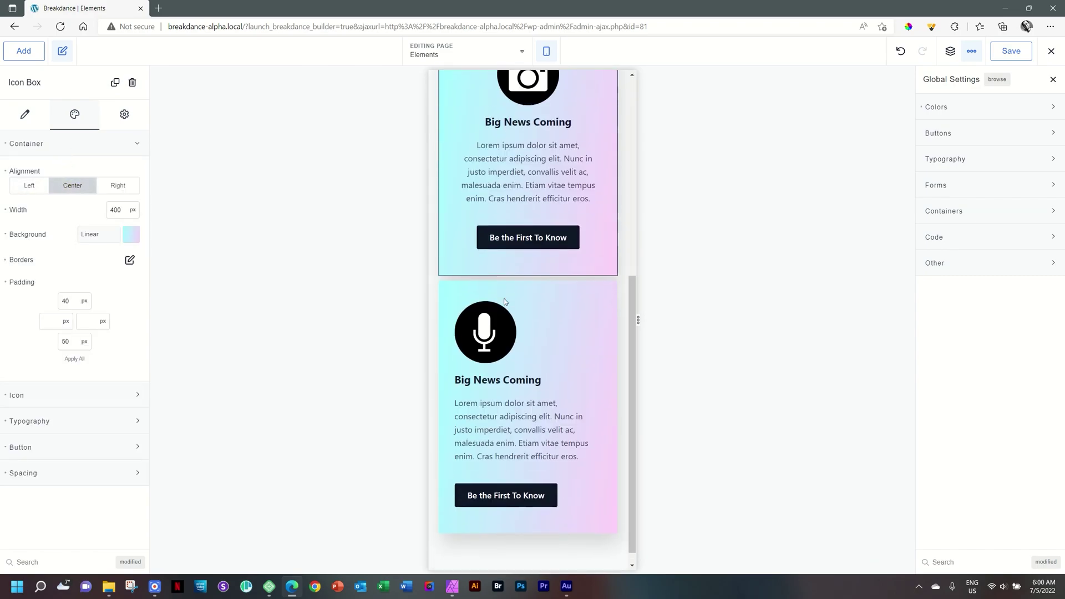
click(508, 301)
click(74, 114)
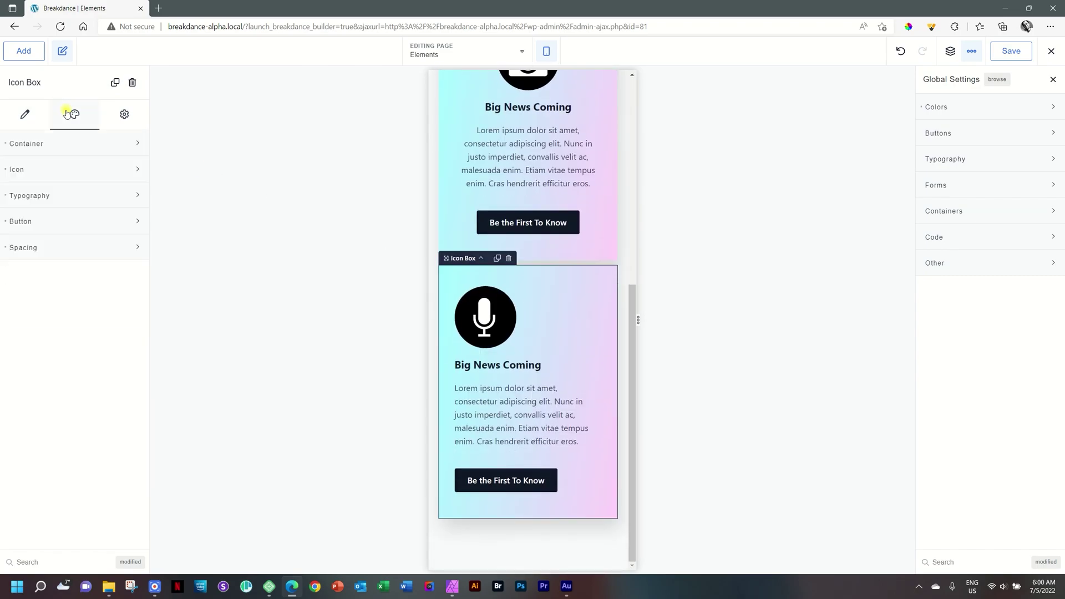
click(80, 149)
click(72, 185)
scroll(533, 347, up, 5)
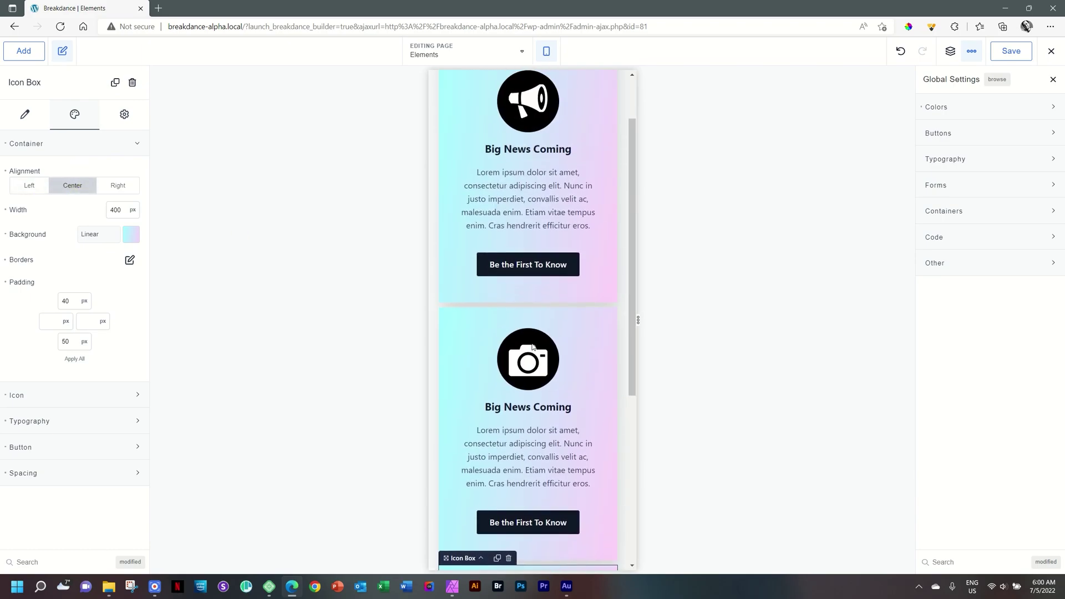
scroll(532, 347, up, 2)
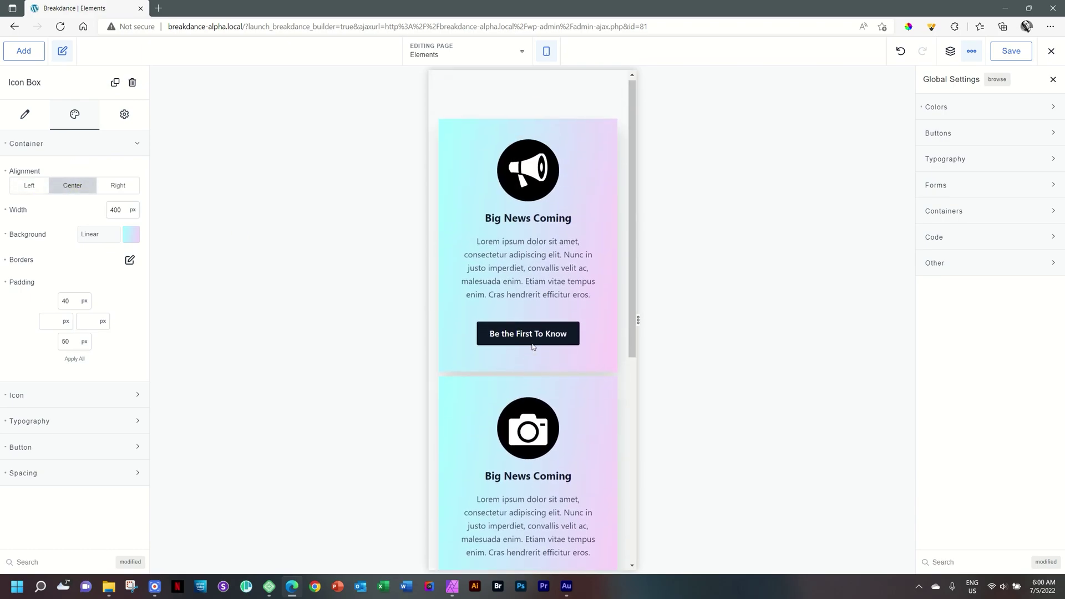
click(579, 153)
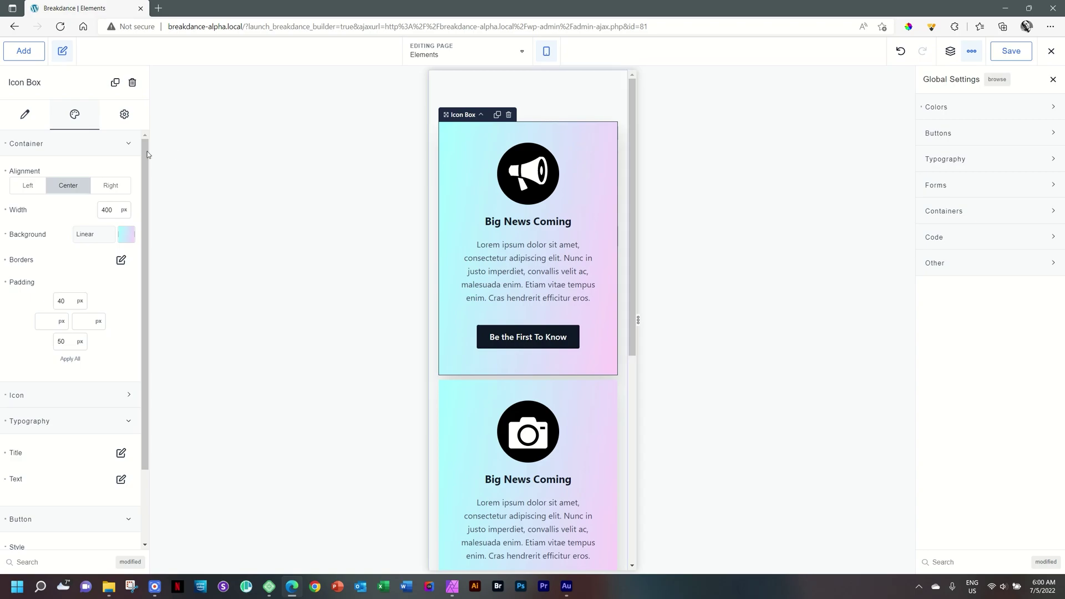
Give the megaphone icon box a 25 px bottom margin.
click(40, 144)
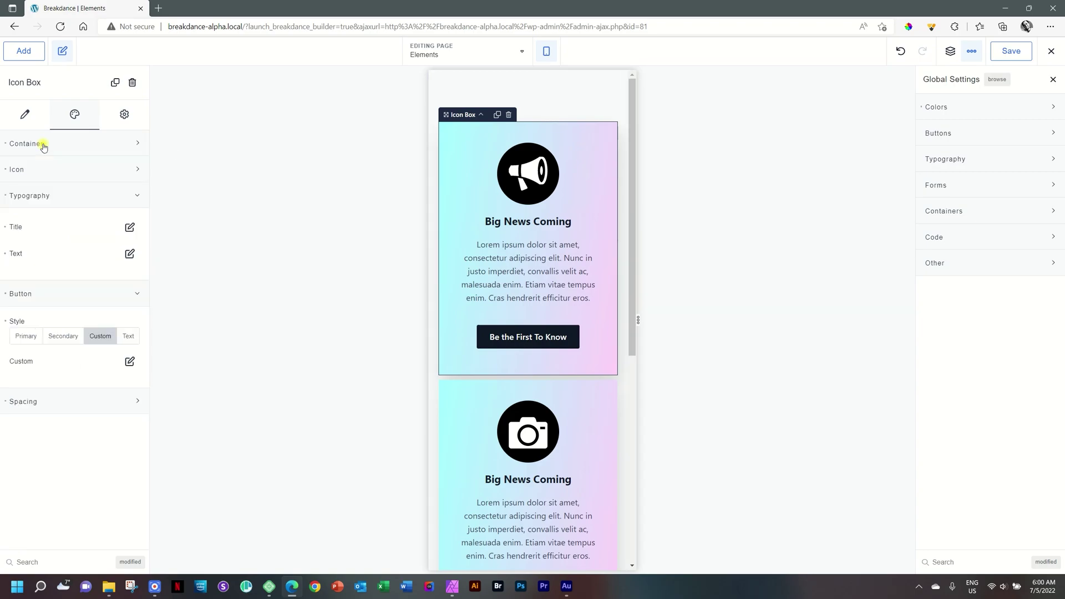
click(64, 404)
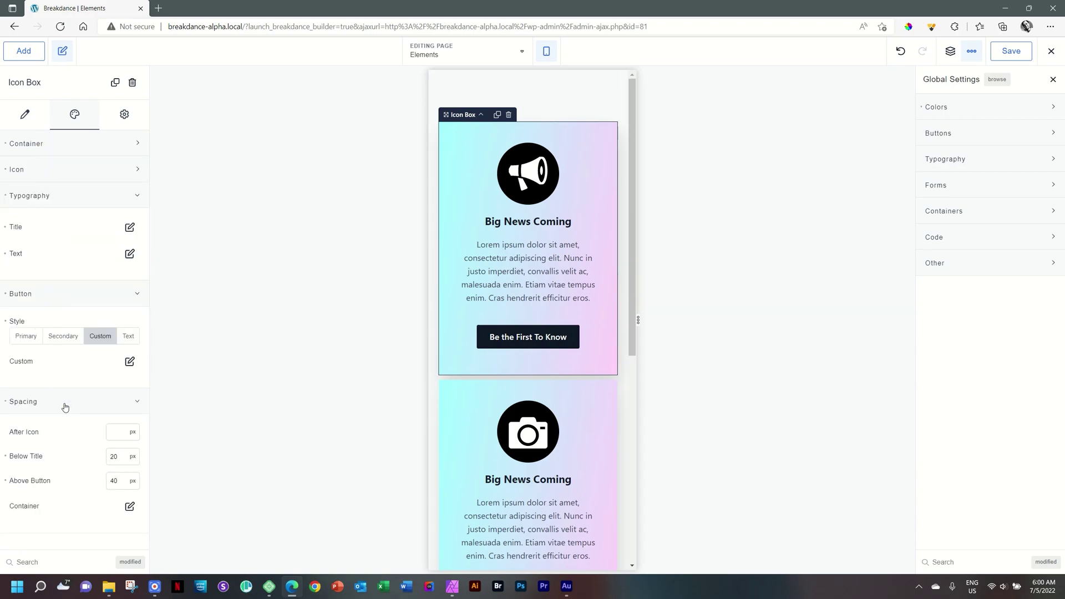
click(129, 506)
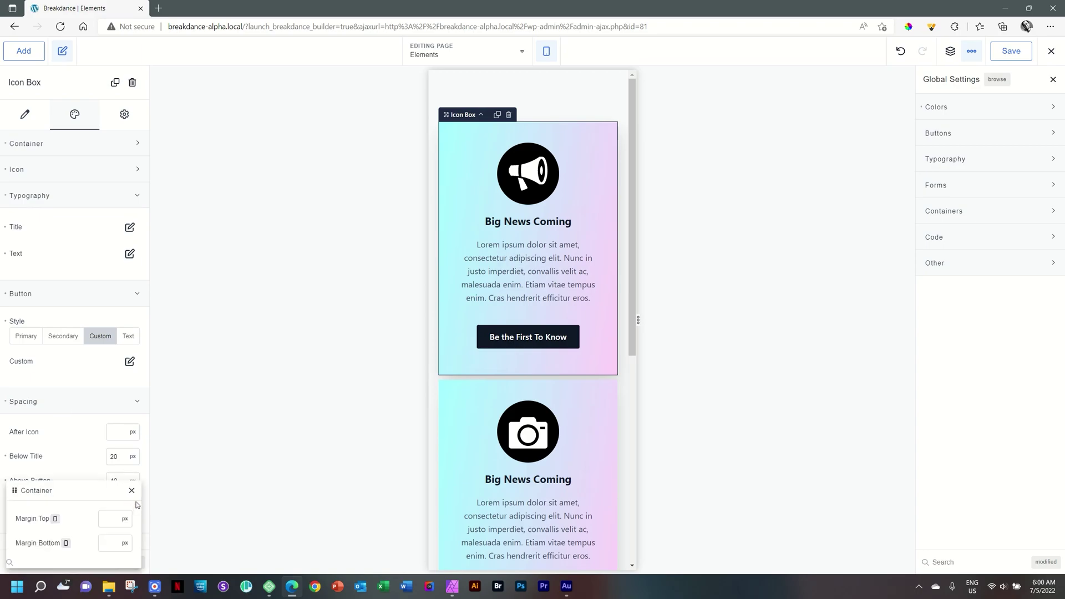
click(109, 544)
text(25)
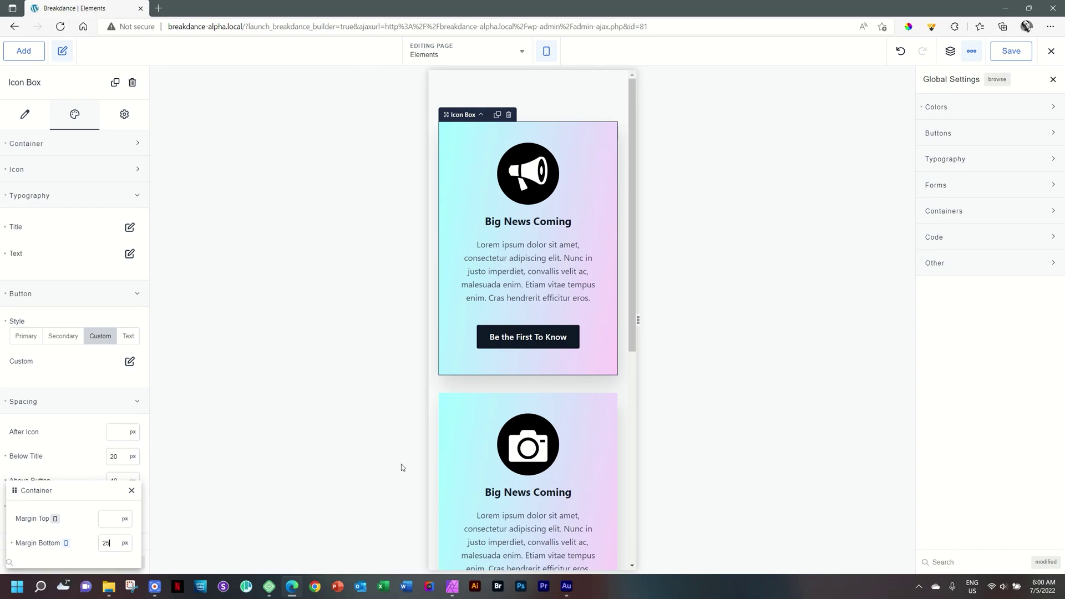
Copy the megaphone box's design and paste it onto the camera and microphone boxes.
right_click(586, 147)
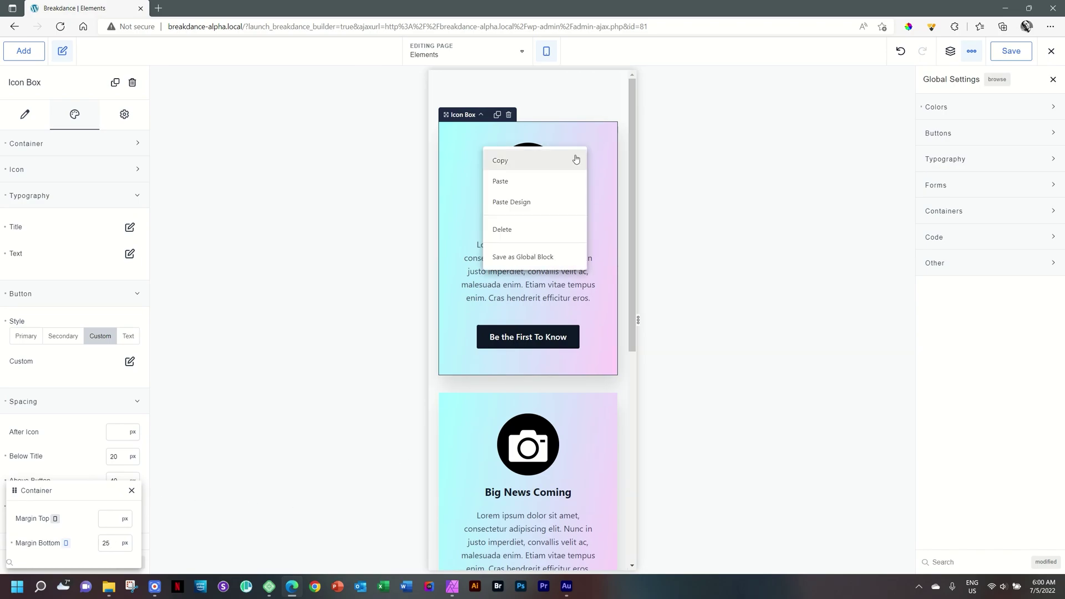
click(549, 181)
scroll(579, 349, down, 5)
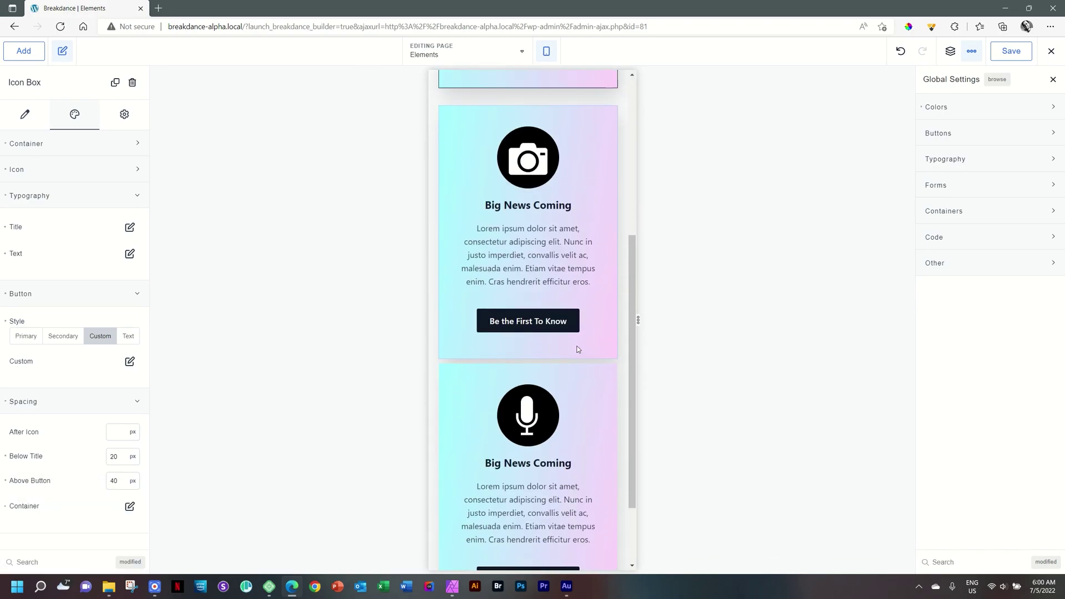
right_click(572, 148)
click(540, 203)
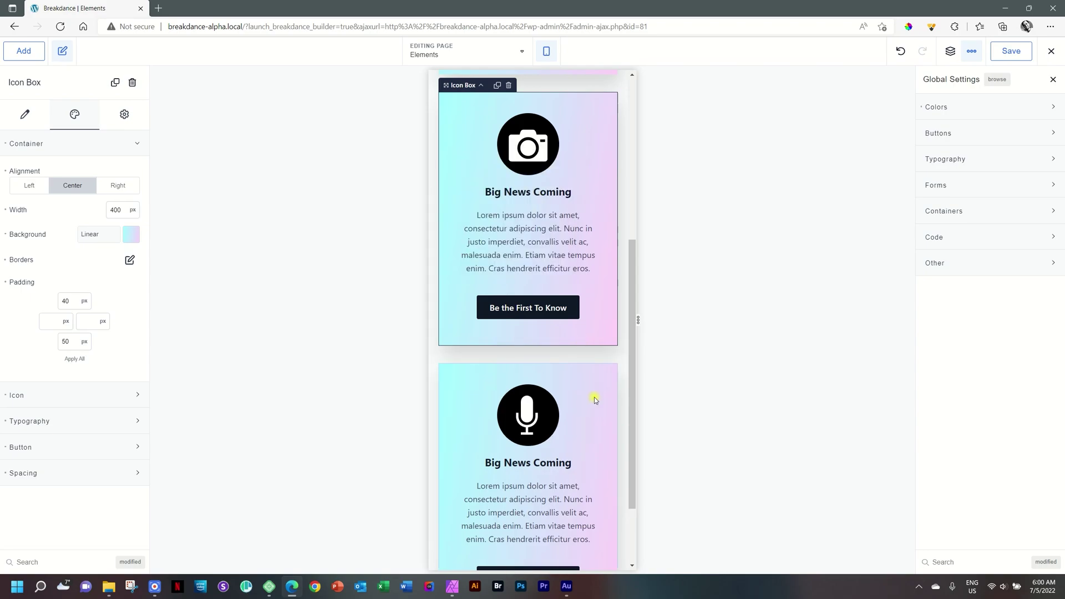
right_click(594, 397)
click(539, 457)
scroll(539, 457, down, 2)
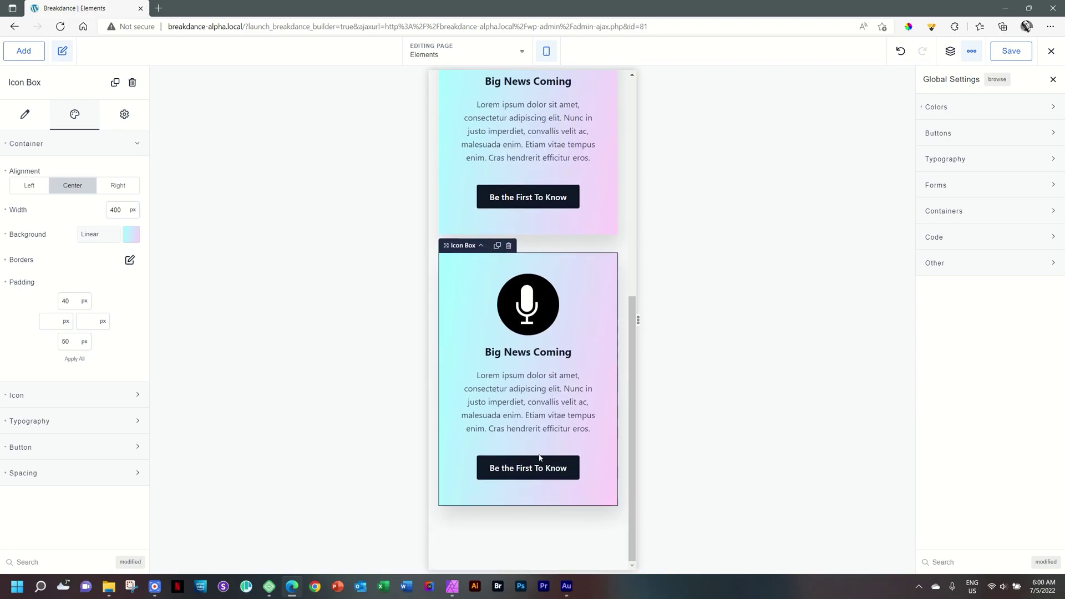
scroll(539, 458, up, 7)
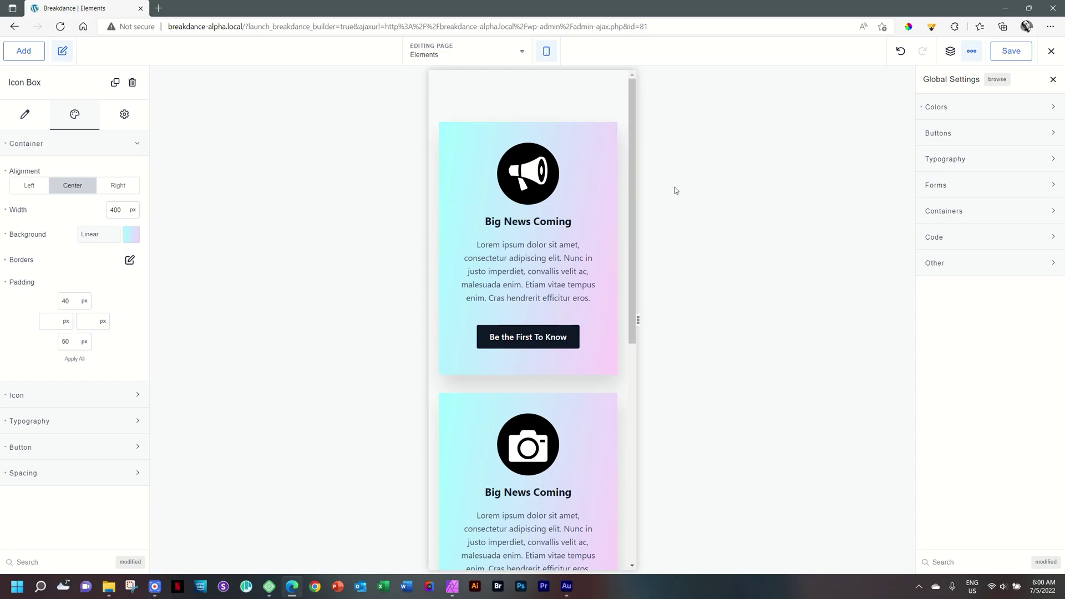
click(571, 202)
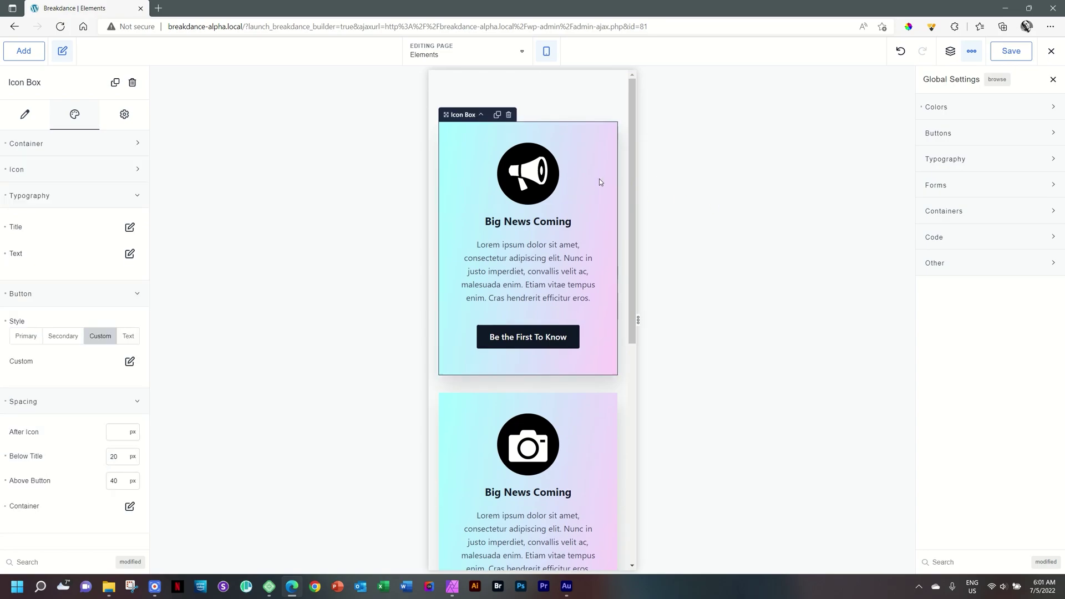
scroll(616, 193, down, 3)
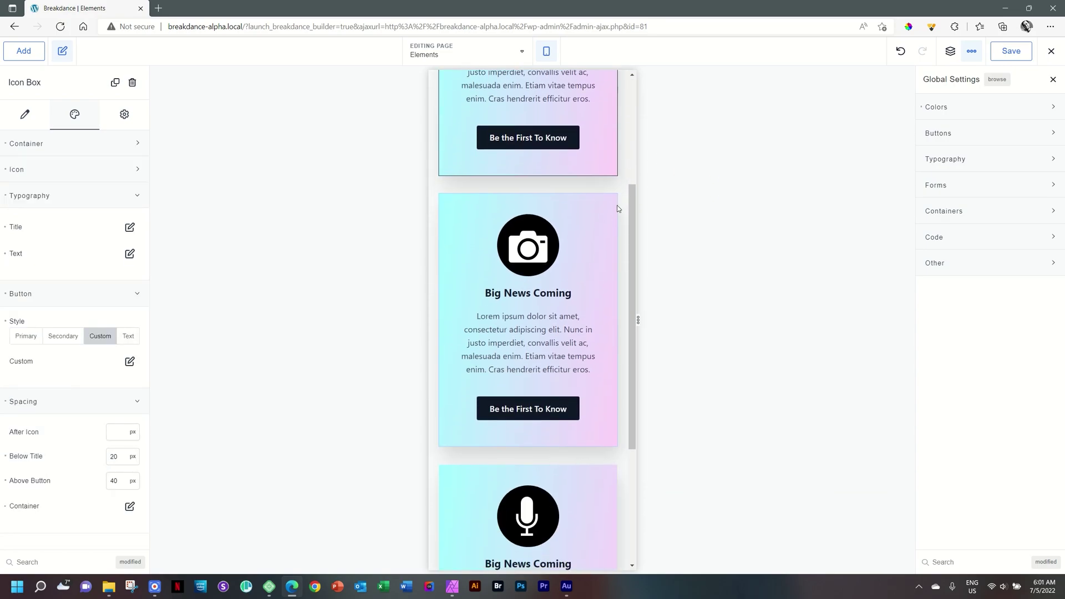
click(539, 251)
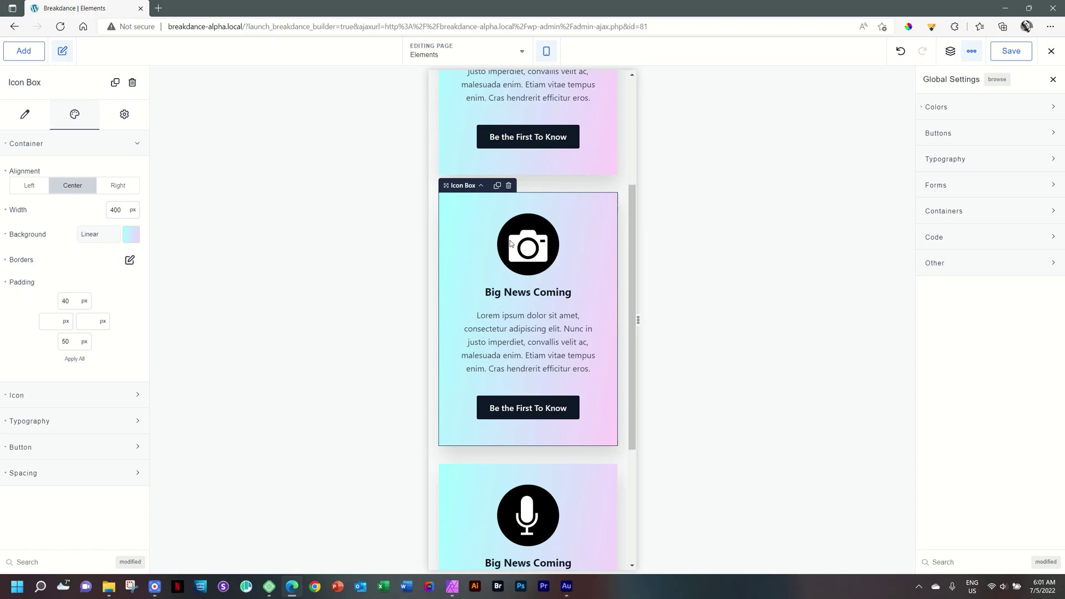
Set the camera icon's Y nudge to -6 px.
click(48, 154)
click(48, 176)
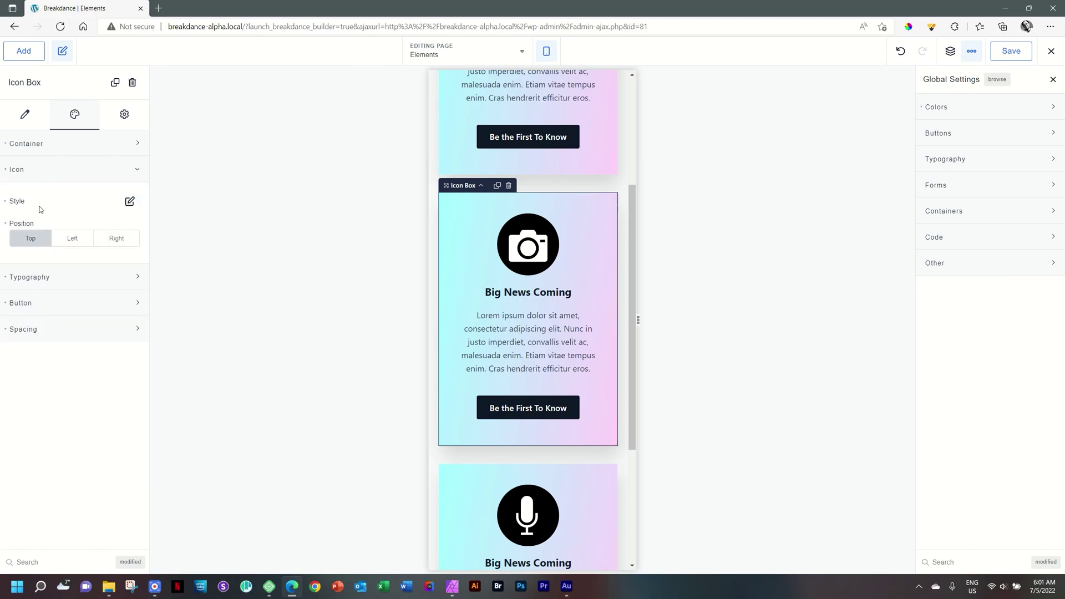
click(131, 203)
scroll(126, 278, down, 1)
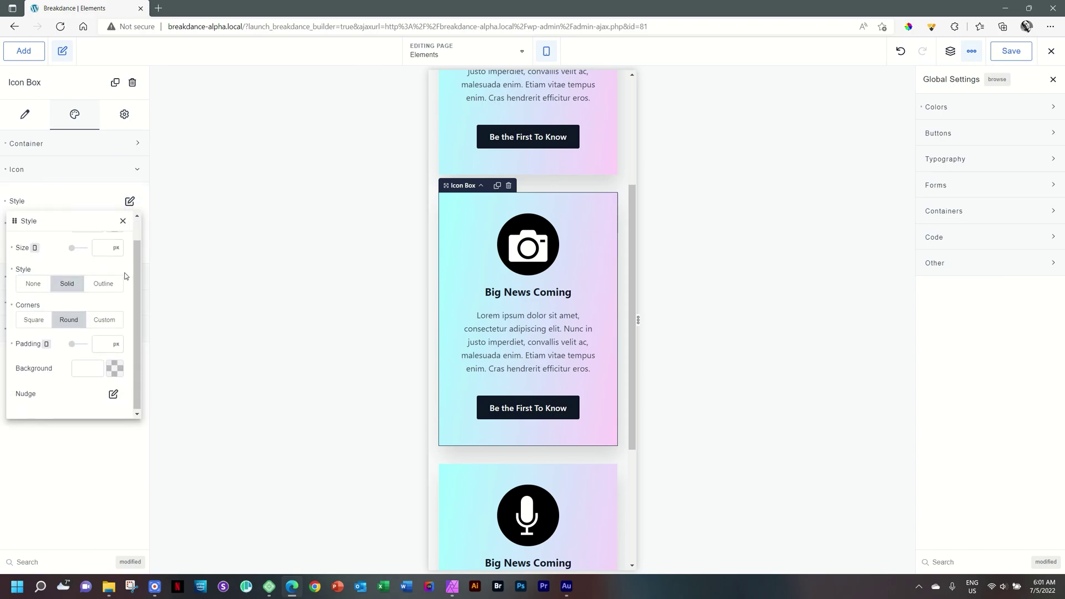
click(114, 395)
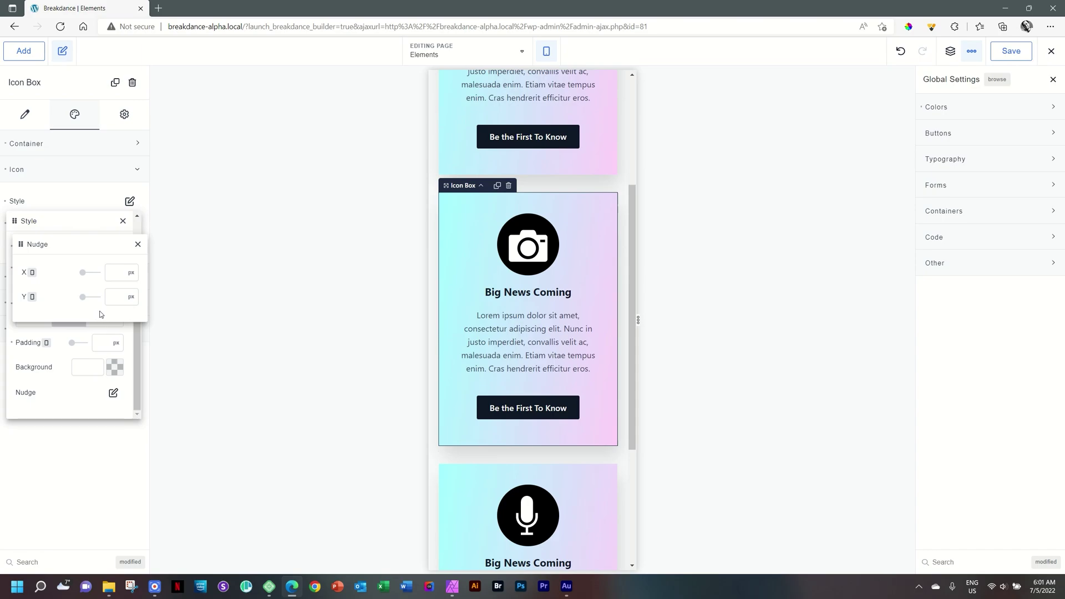
drag(94, 301, 85, 300)
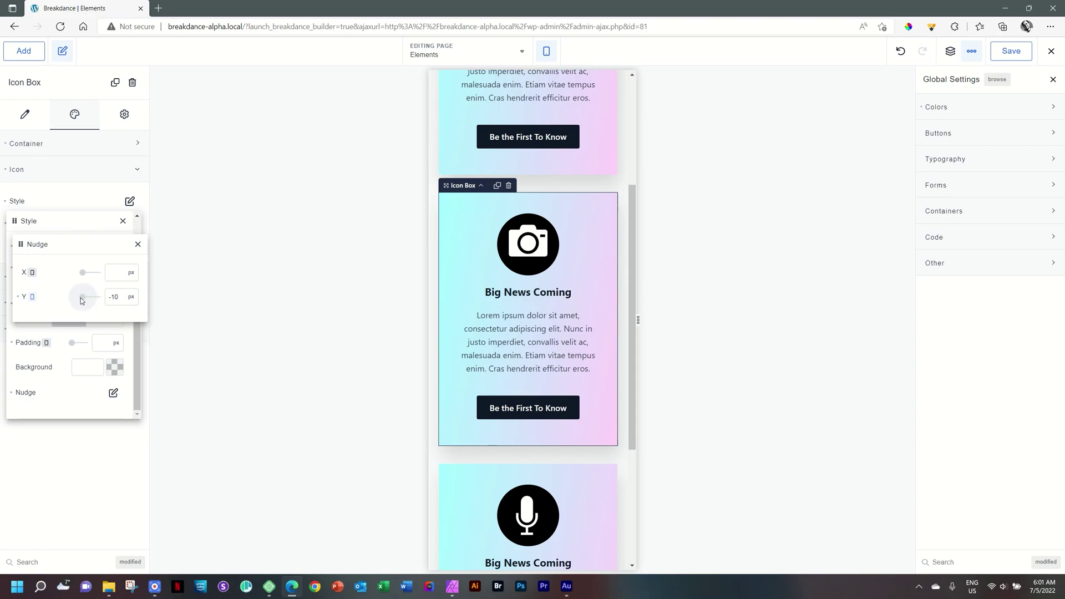
drag(86, 300, 86, 298)
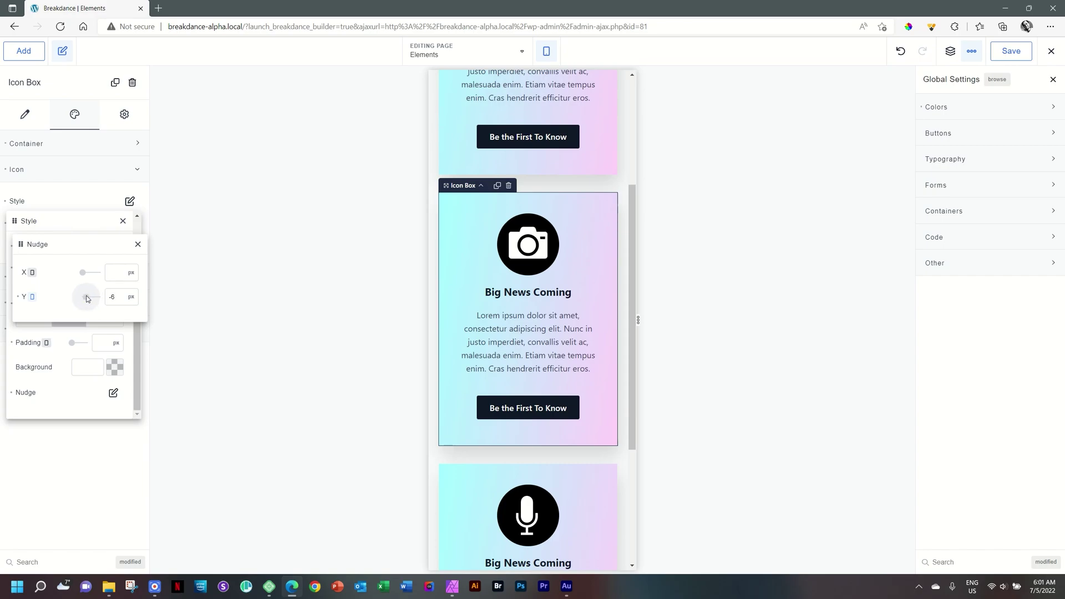
click(208, 302)
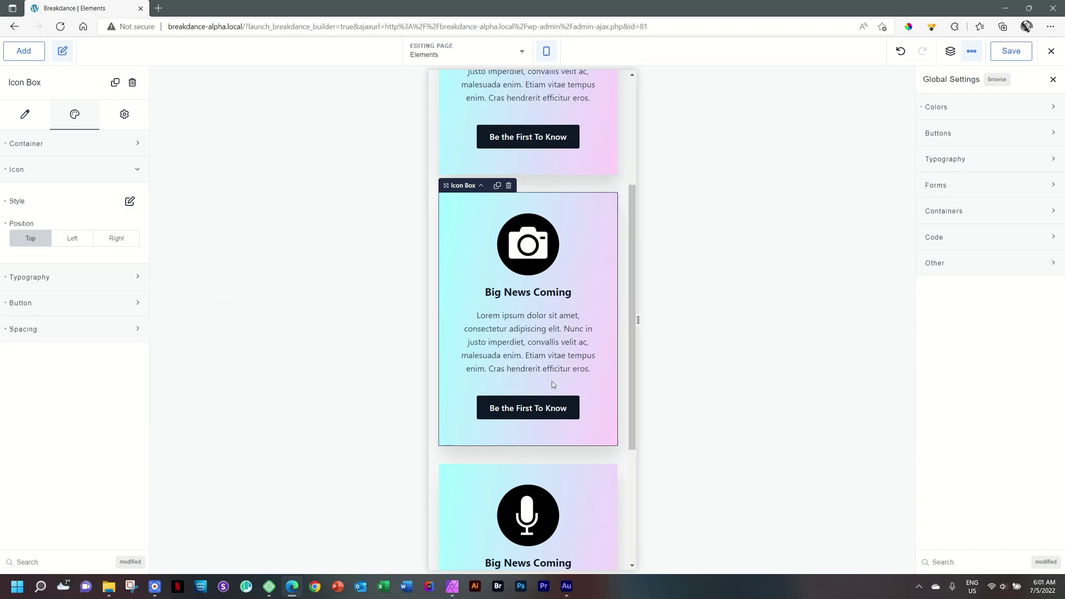
scroll(553, 384, down, 2)
scroll(544, 360, up, 4)
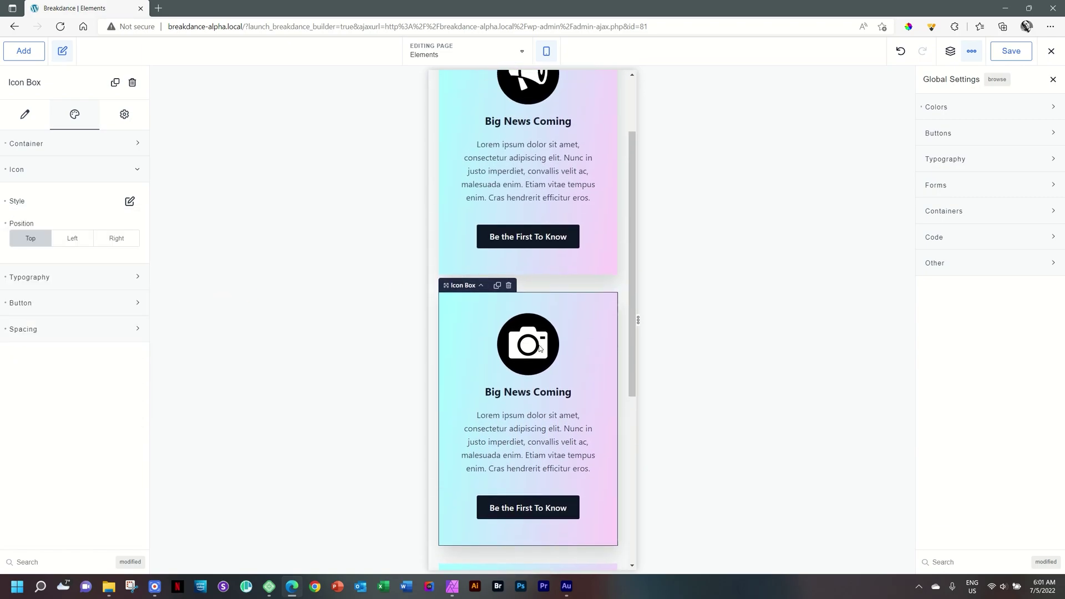
scroll(541, 354, up, 2)
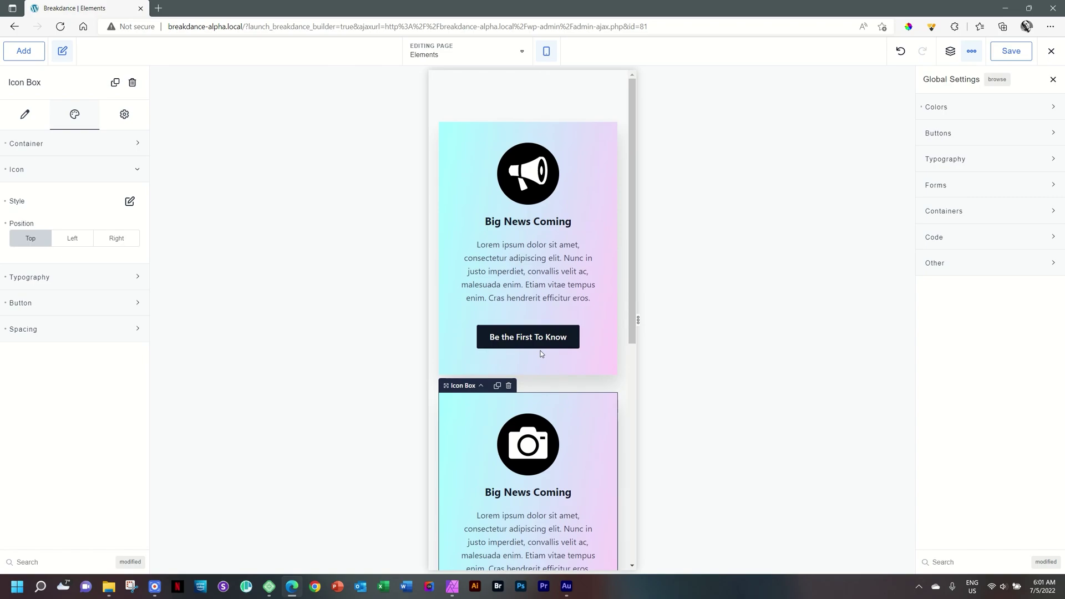